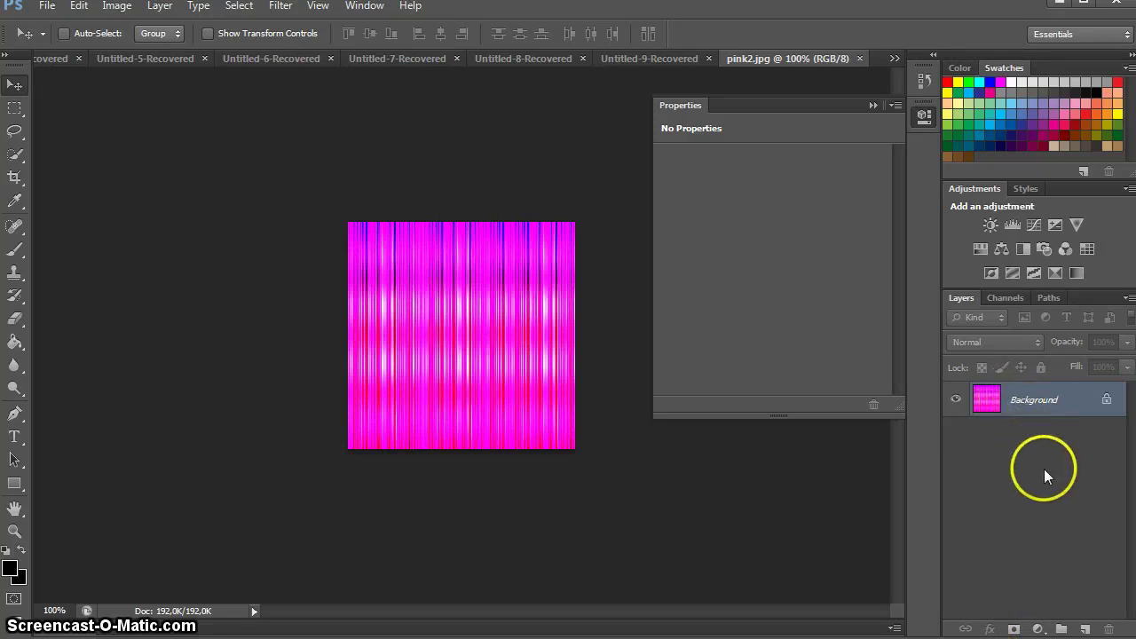
# Convert the locked pink2.jpg Background into an editable layer named Layer 0.
pyautogui.rightClick(1044, 409)
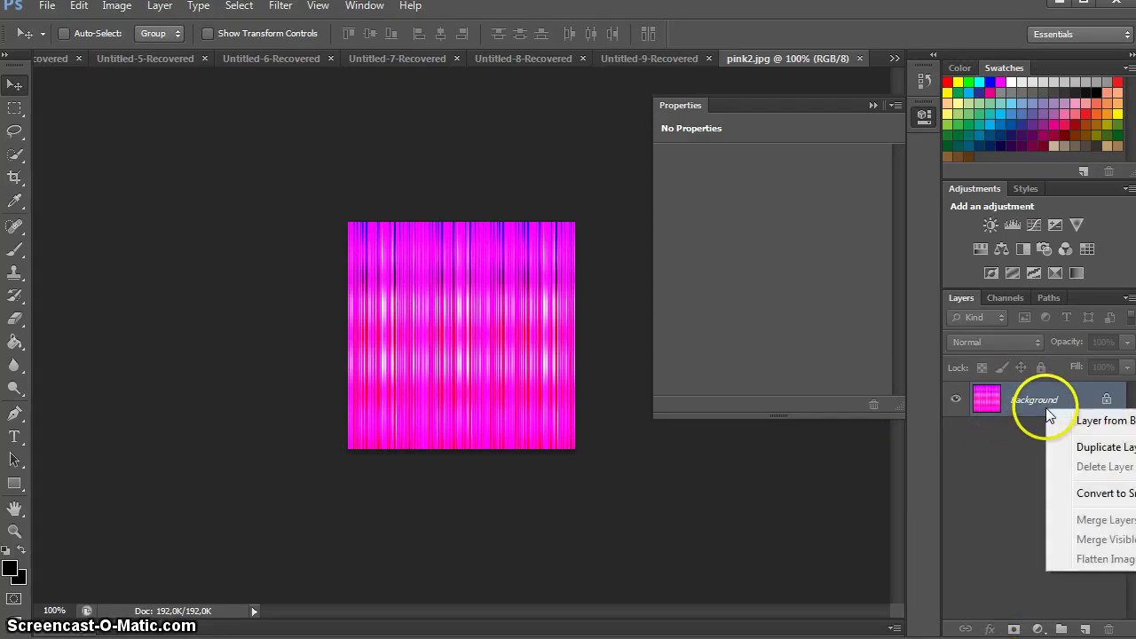
pyautogui.click(1111, 422)
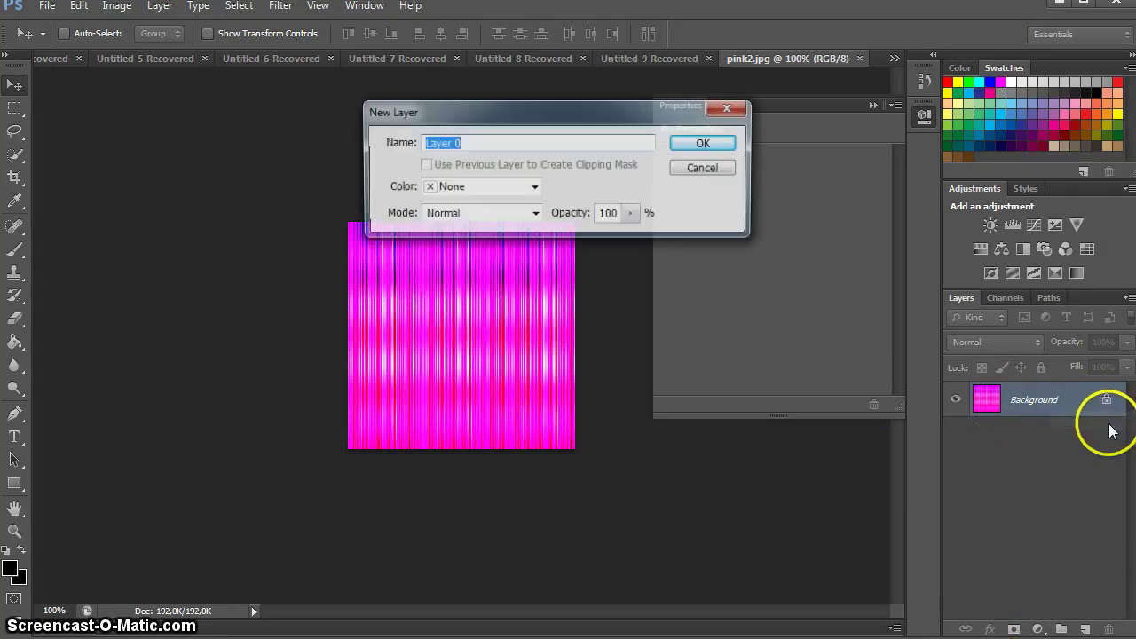
pyautogui.click(720, 148)
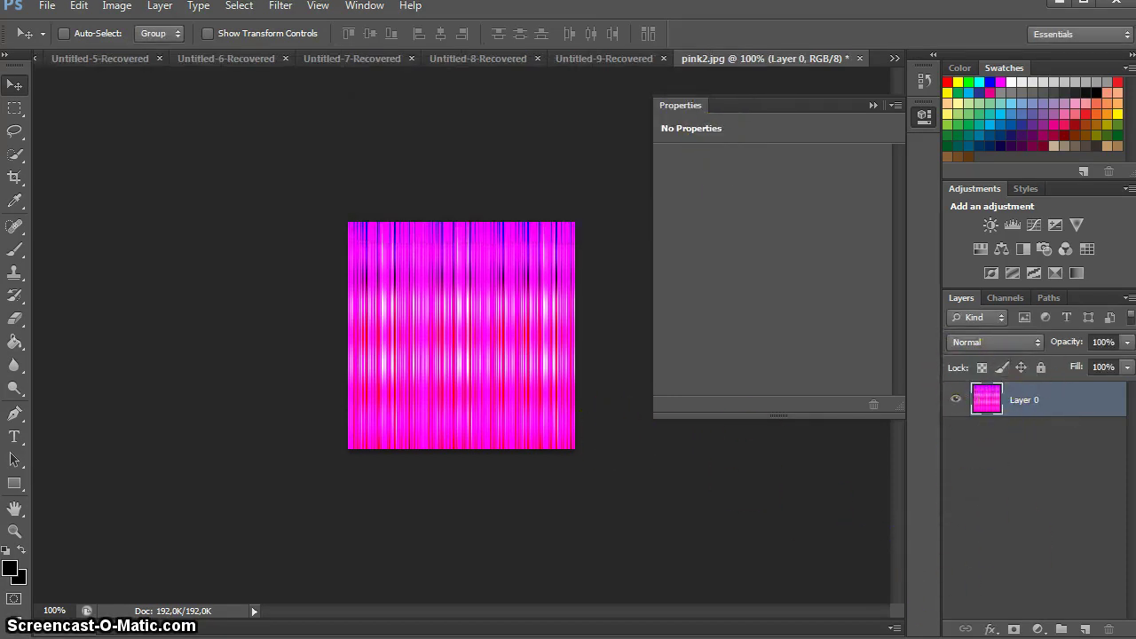
pyautogui.click(988, 628)
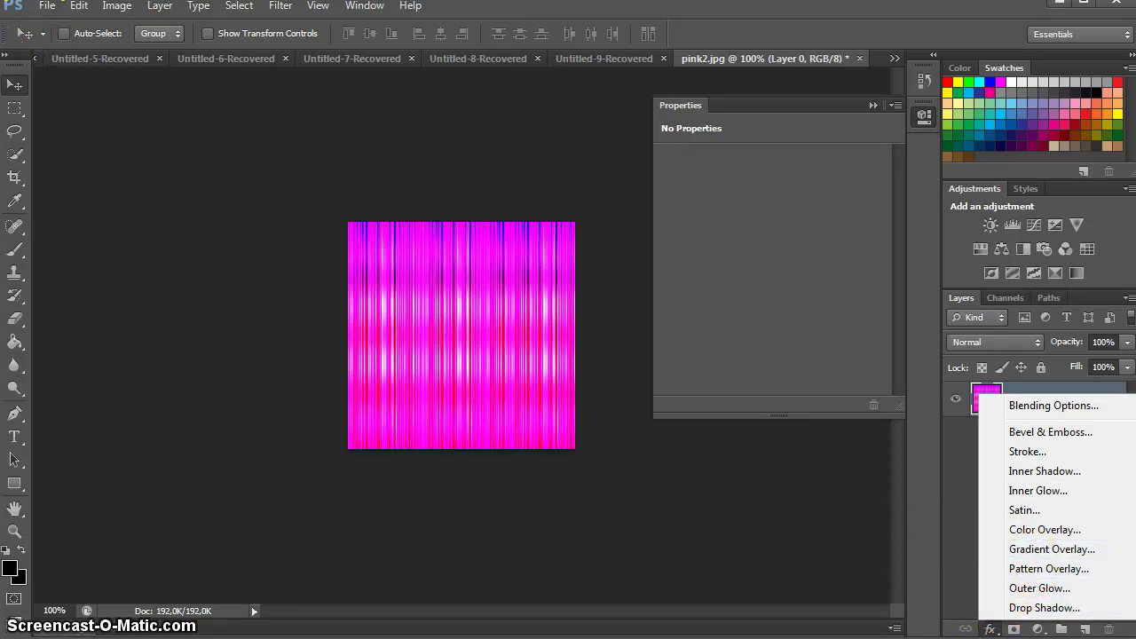
# Copy a narrow vertical stripe of the texture onto new Layer 1 and hide Layer 0.
pyautogui.click(9, 108)
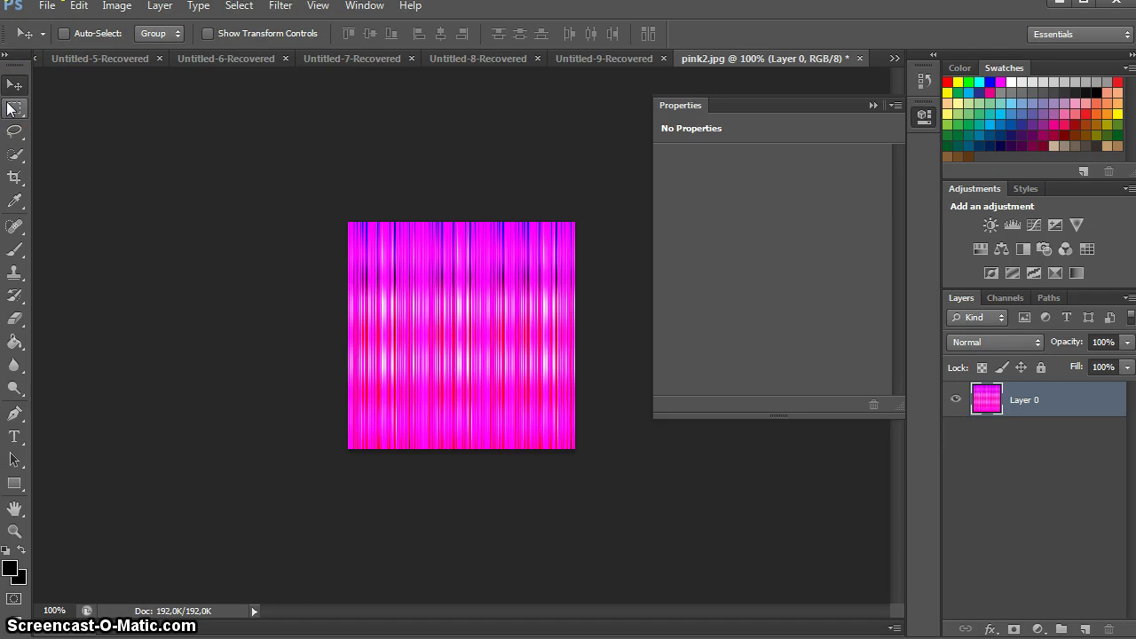
pyautogui.click(8, 108)
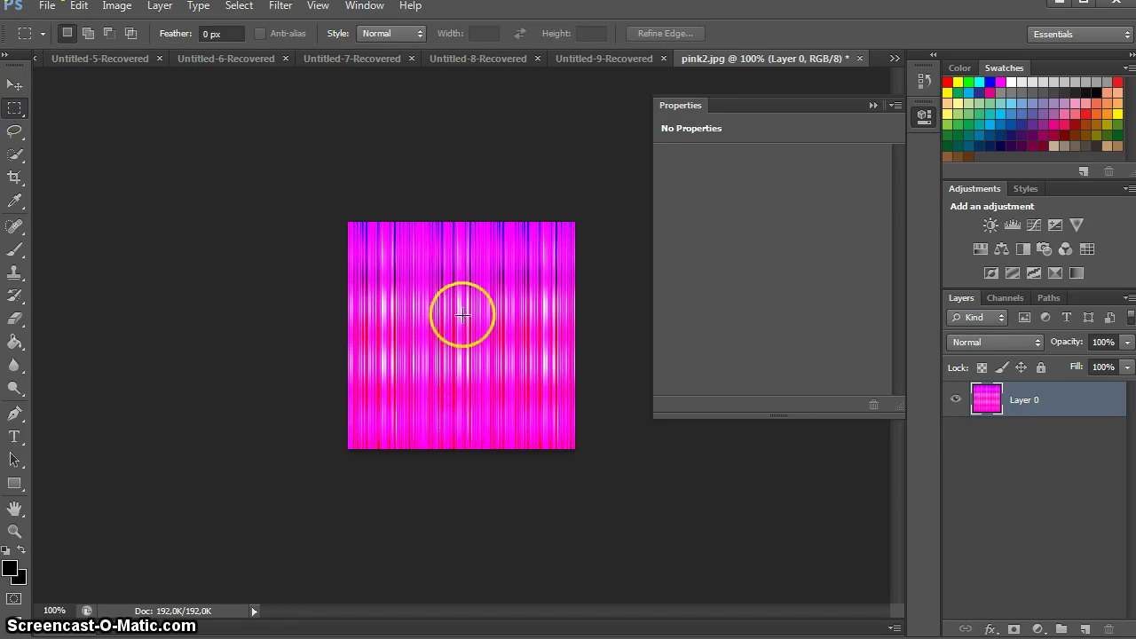
pyautogui.moveTo(389, 209); pyautogui.dragTo(418, 598)
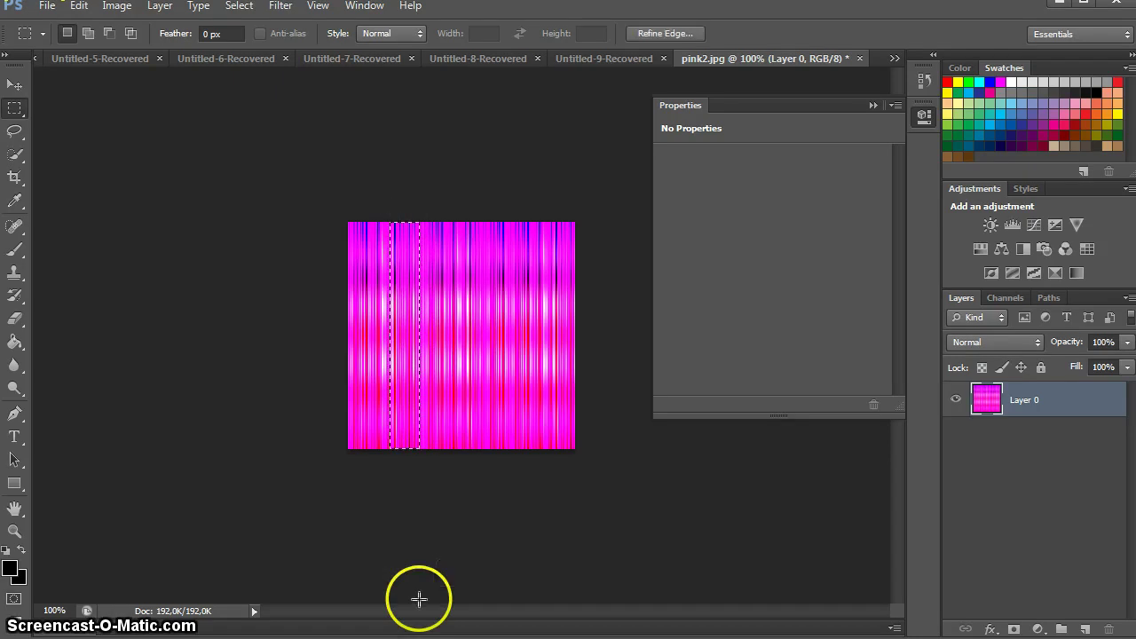
pyautogui.rightClick(412, 425)
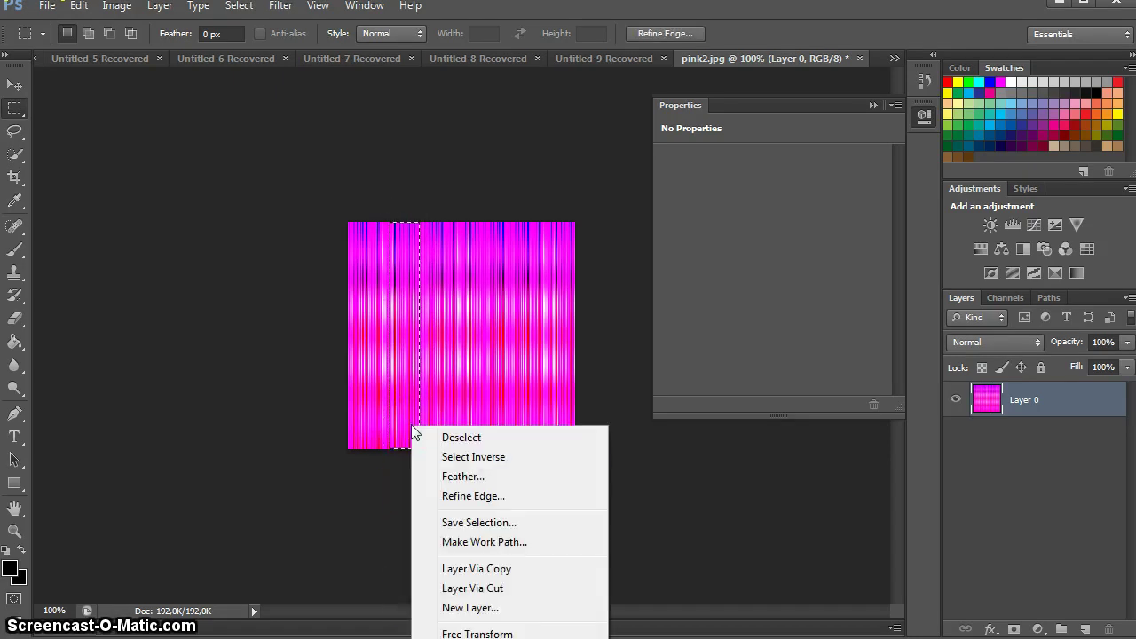
pyautogui.click(495, 575)
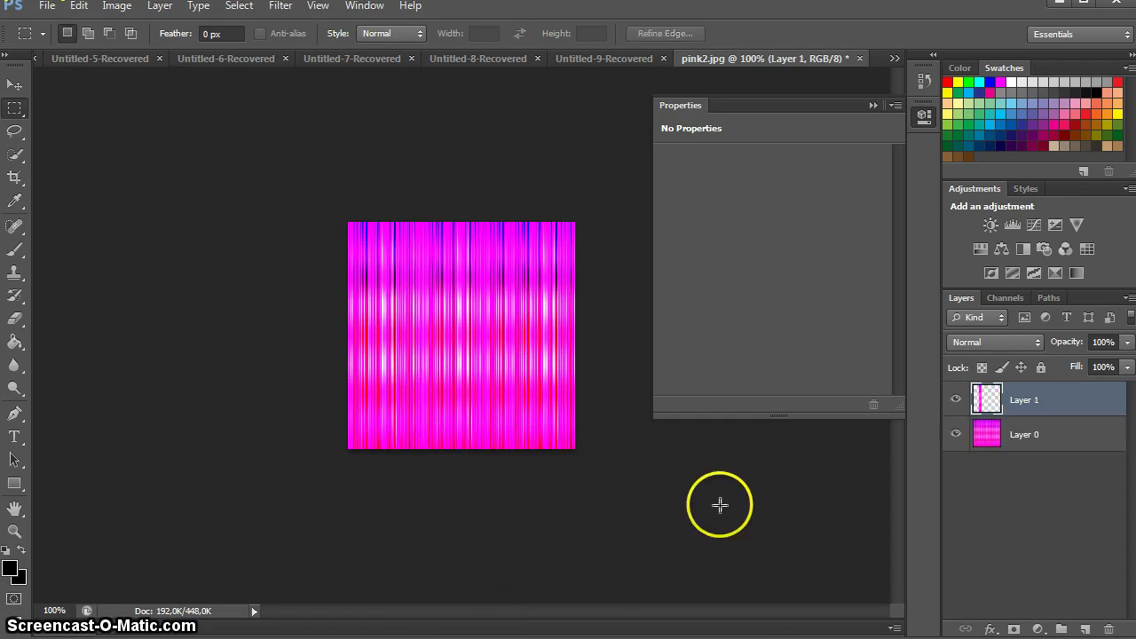
pyautogui.click(956, 436)
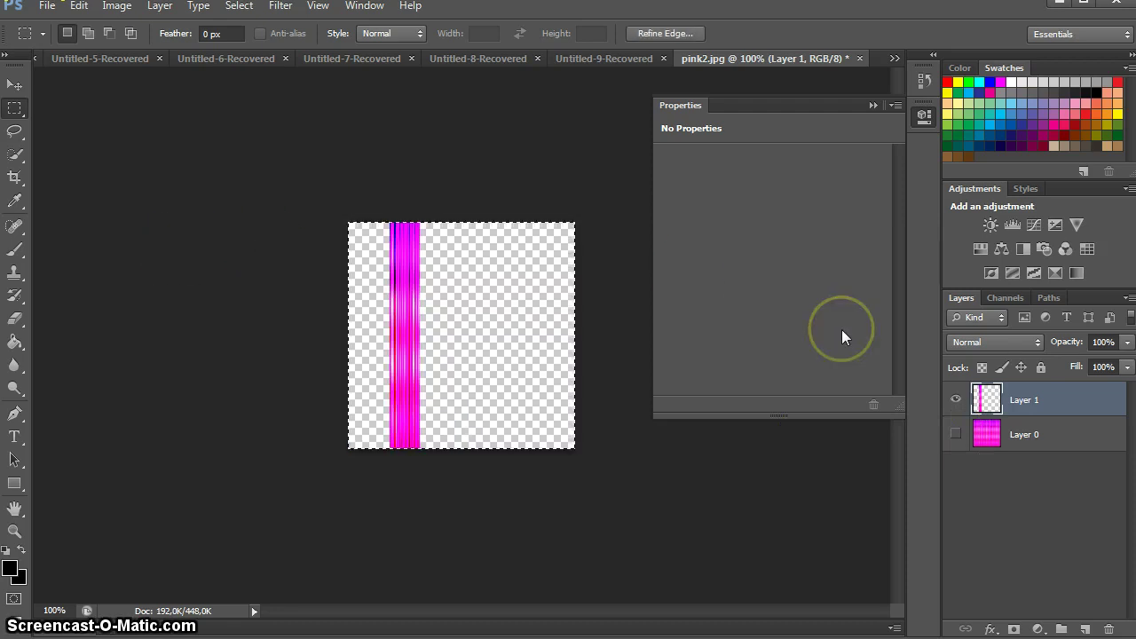
# Paste the stripe as Layer 2, shift it further right, and show Layer 0 again.
pyautogui.hotkey('ctrl', 'v')
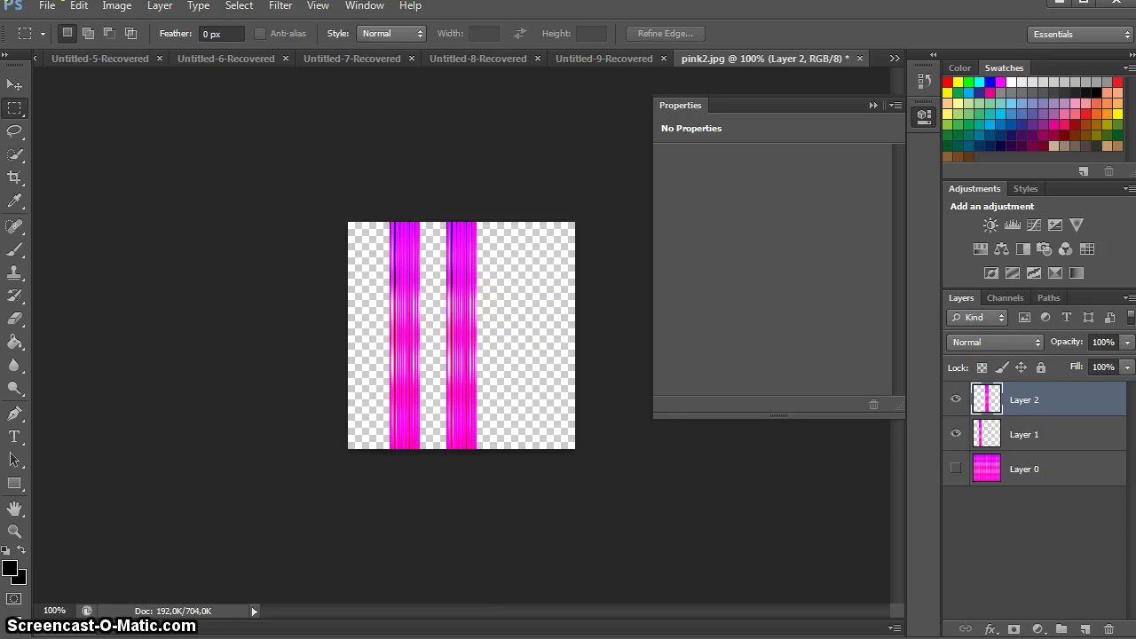
pyautogui.press('v')
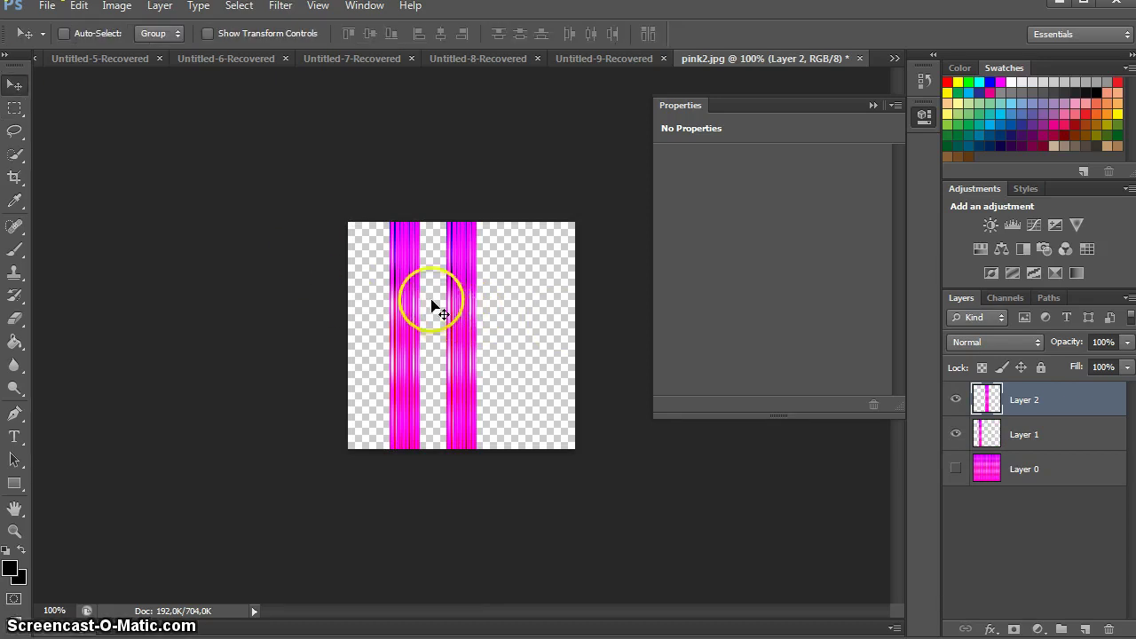
pyautogui.moveTo(473, 325); pyautogui.dragTo(521, 324)
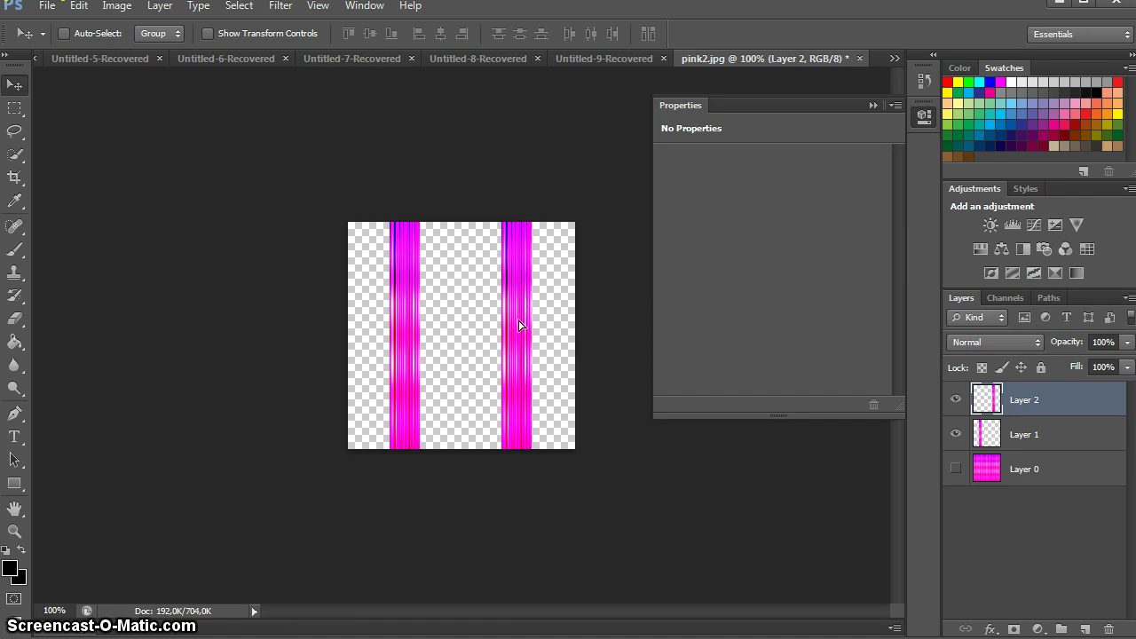
pyautogui.click(530, 391)
pyautogui.moveTo(530, 390); pyautogui.dragTo(531, 390)
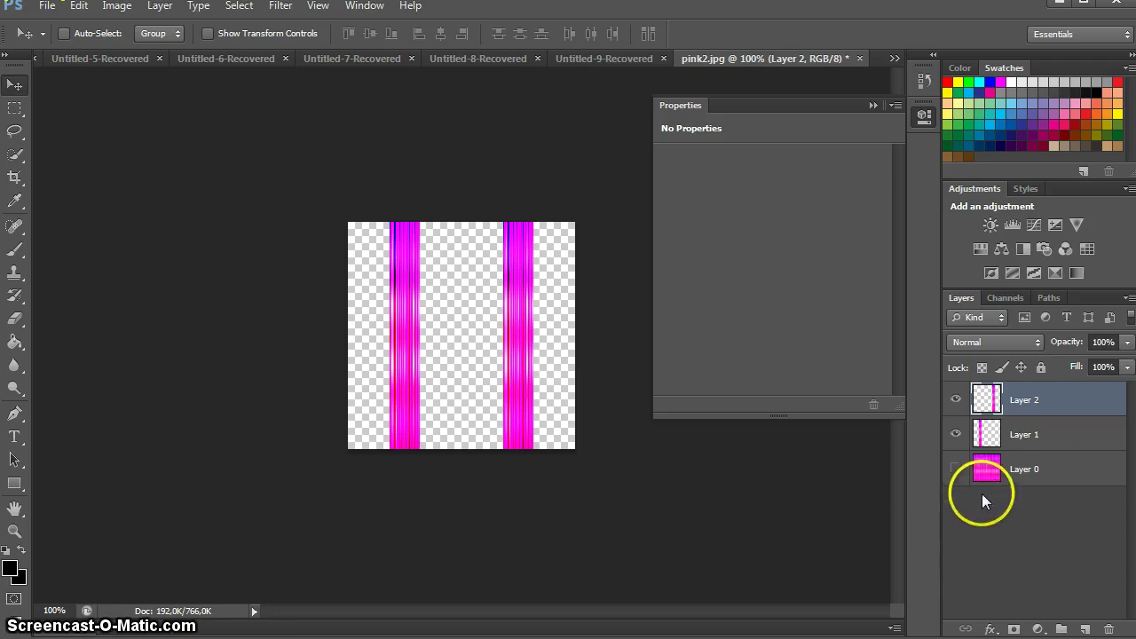
pyautogui.click(956, 469)
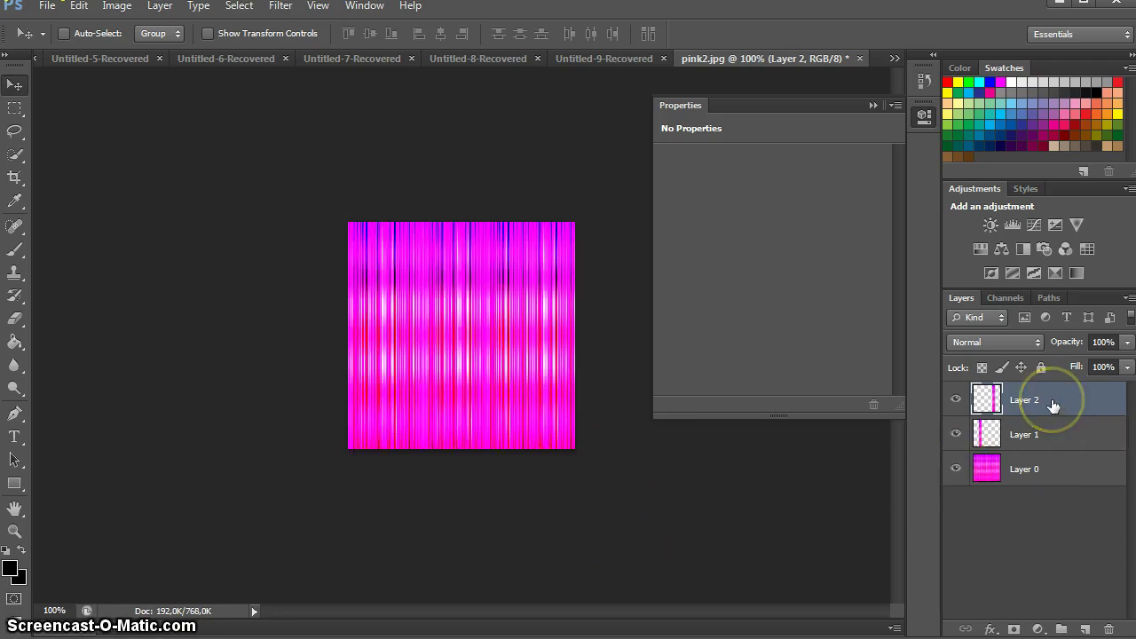
pyautogui.click(1037, 549)
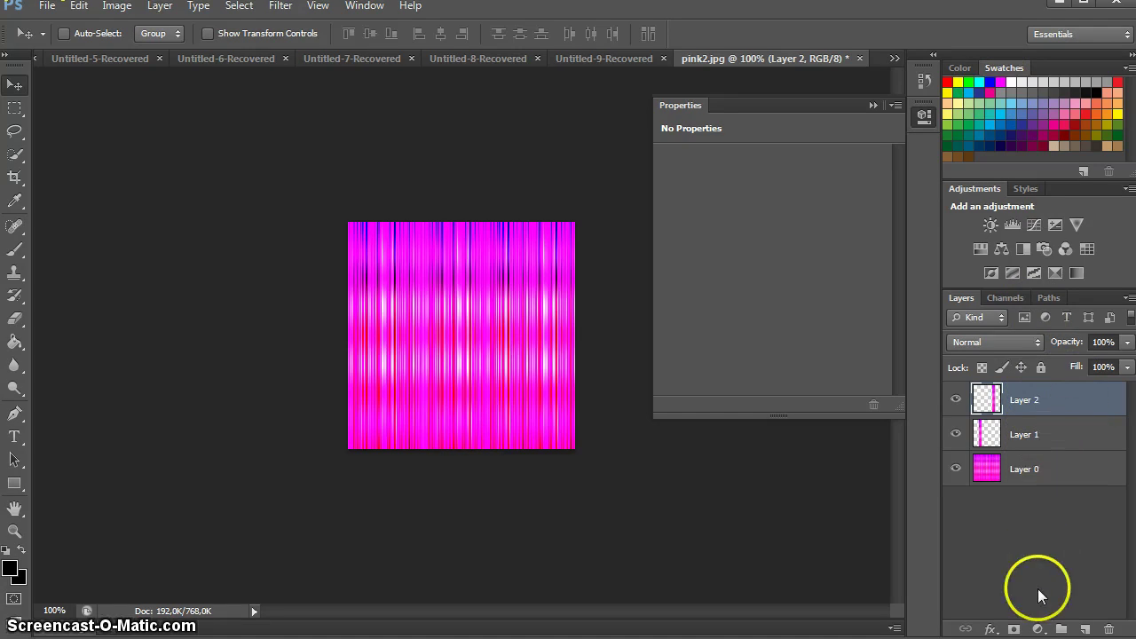
# Add a colorized Hue/Saturation adjustment layer at Hue 113, Saturation 100, Lightness -43.
pyautogui.click(1038, 628)
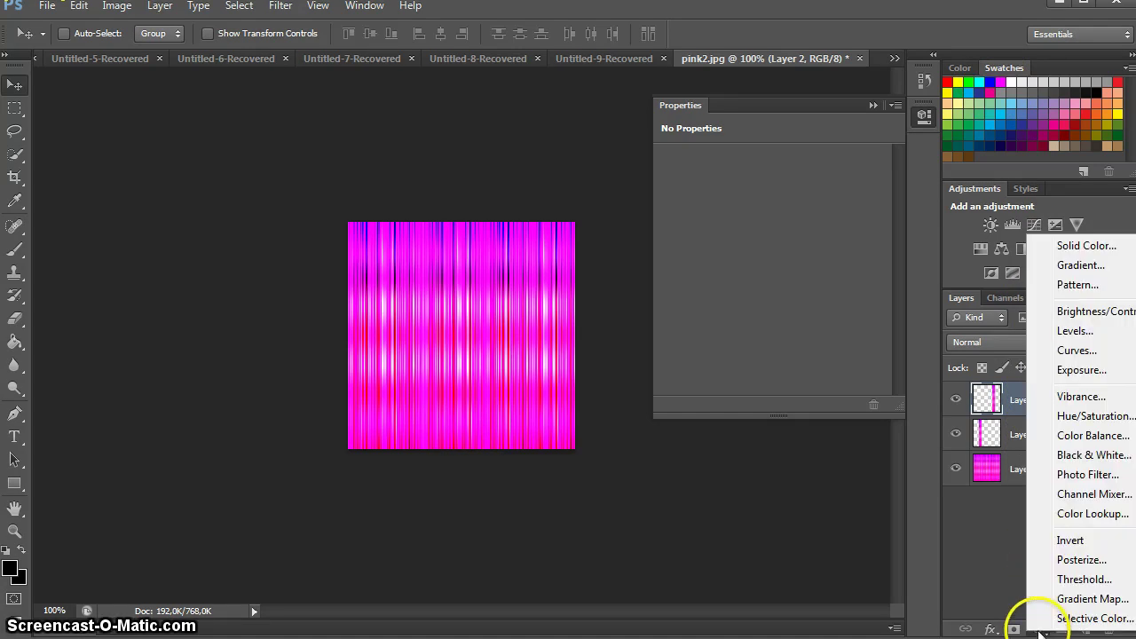
pyautogui.click(1095, 416)
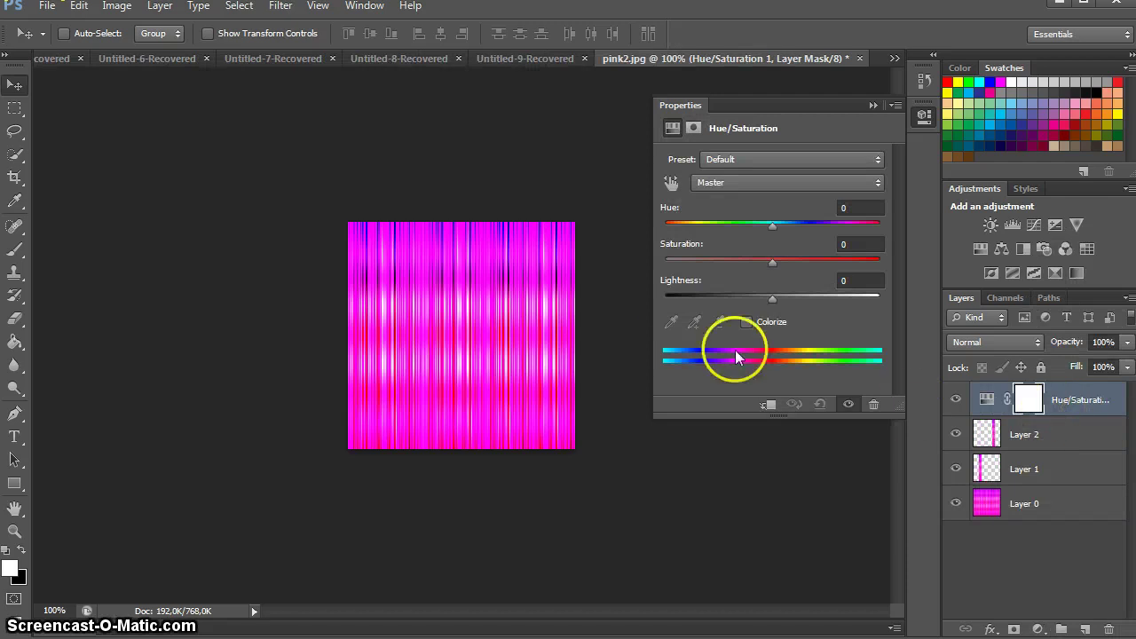
pyautogui.click(746, 322)
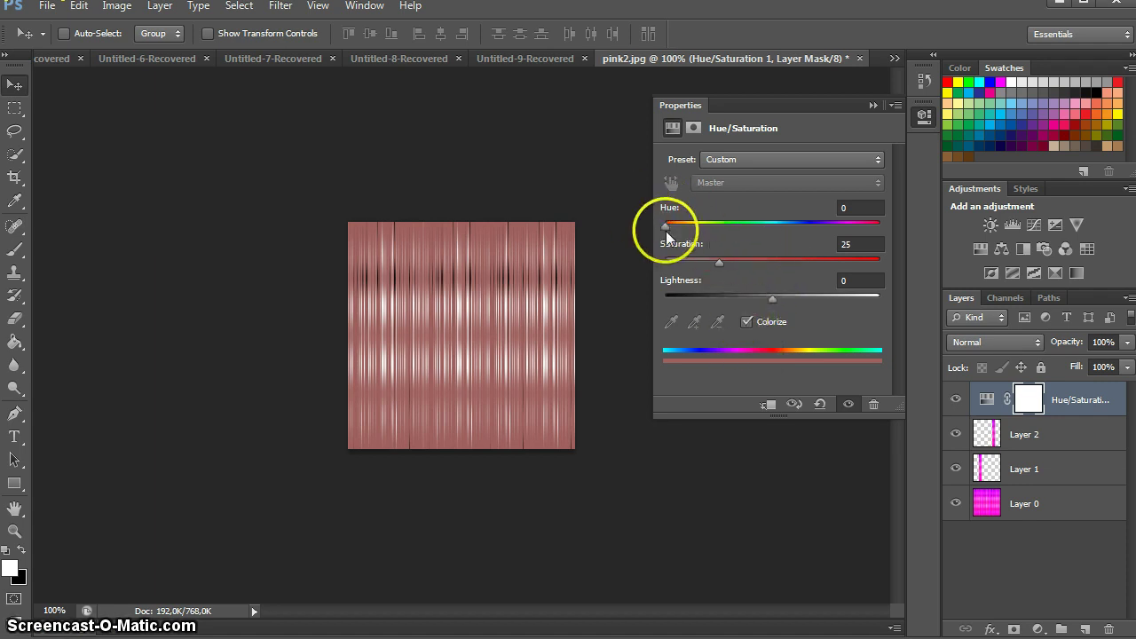
pyautogui.moveTo(665, 227); pyautogui.dragTo(730, 225)
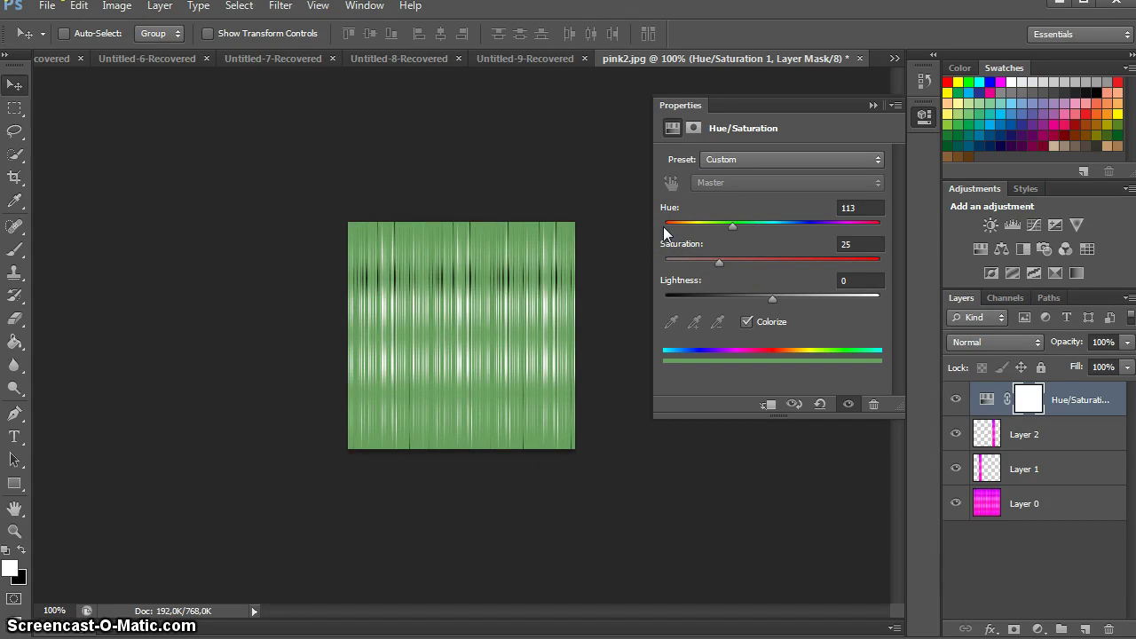
pyautogui.moveTo(730, 234); pyautogui.dragTo(733, 236)
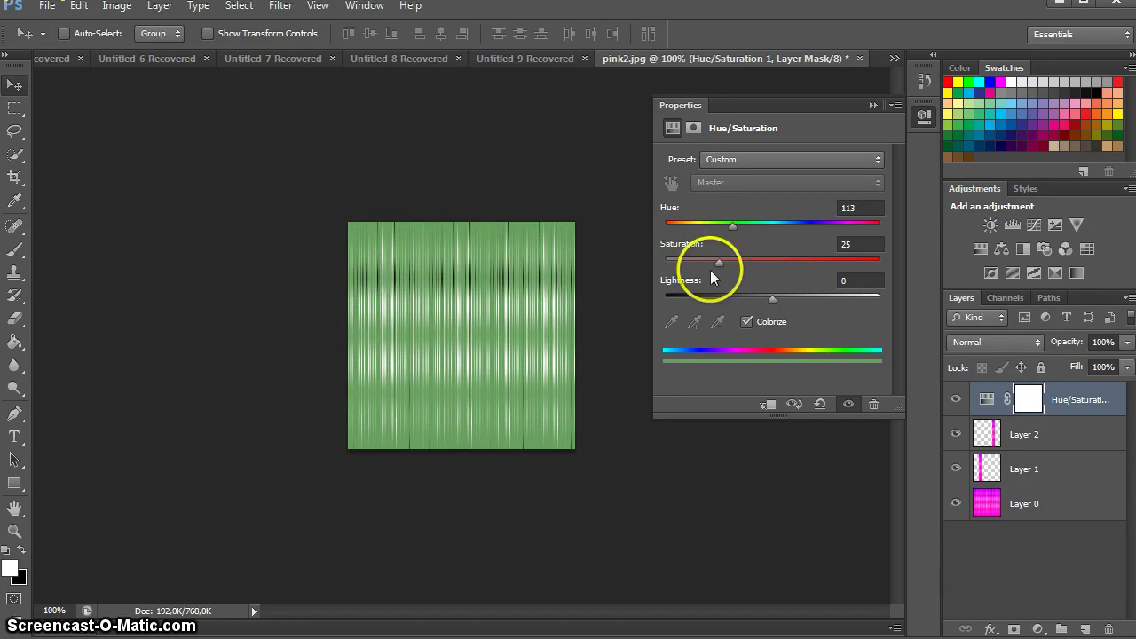
pyautogui.moveTo(717, 263); pyautogui.dragTo(719, 267)
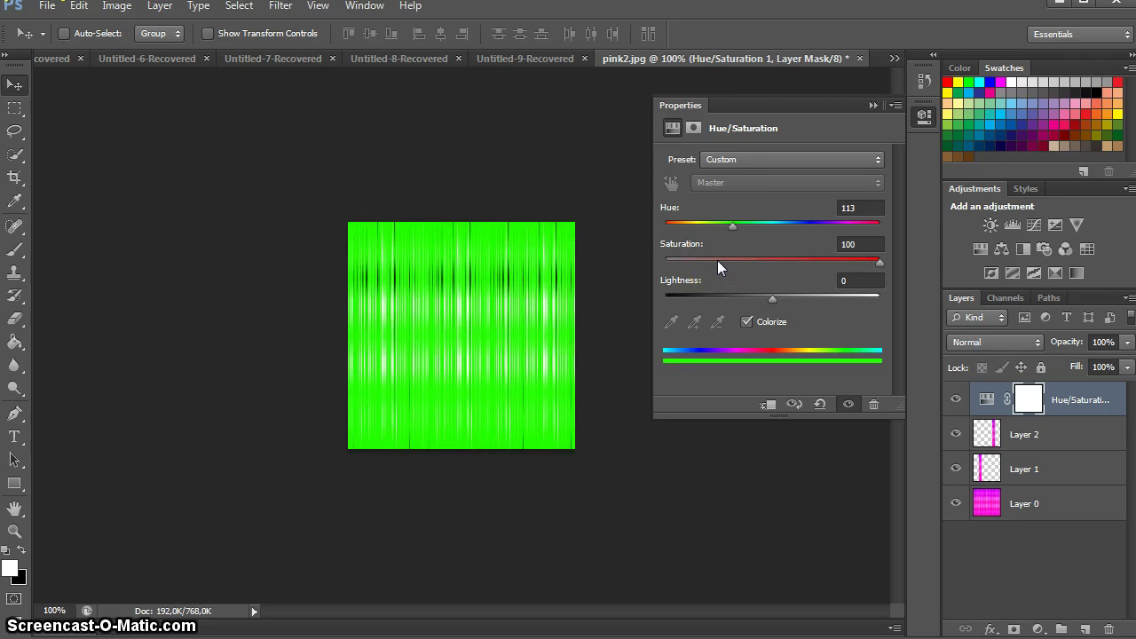
pyautogui.click(902, 283)
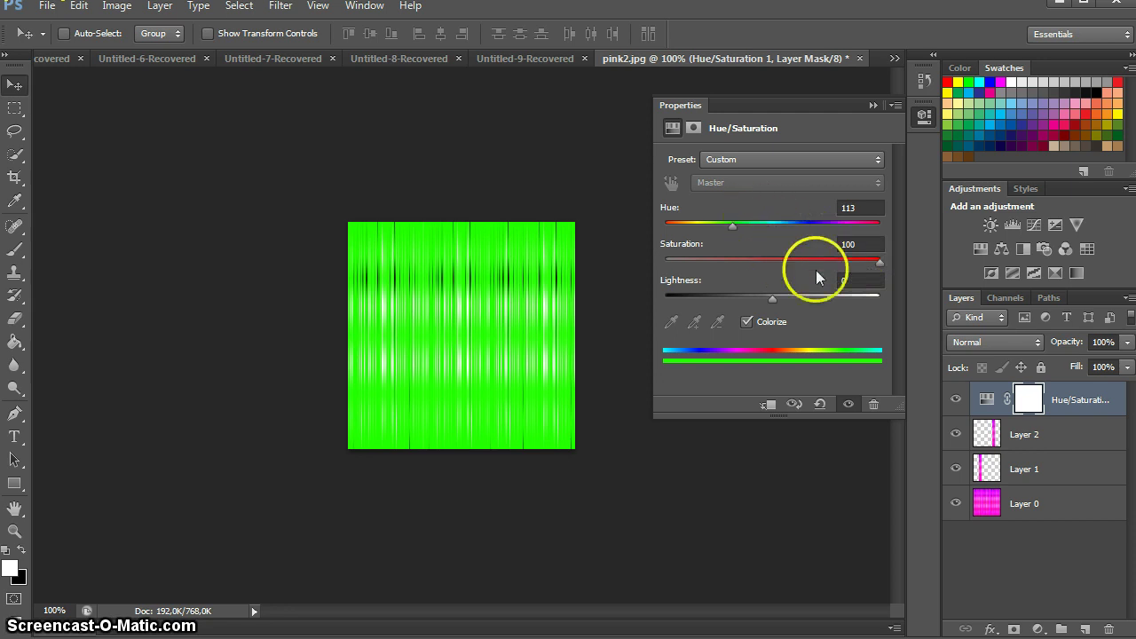
pyautogui.moveTo(784, 303); pyautogui.dragTo(773, 303)
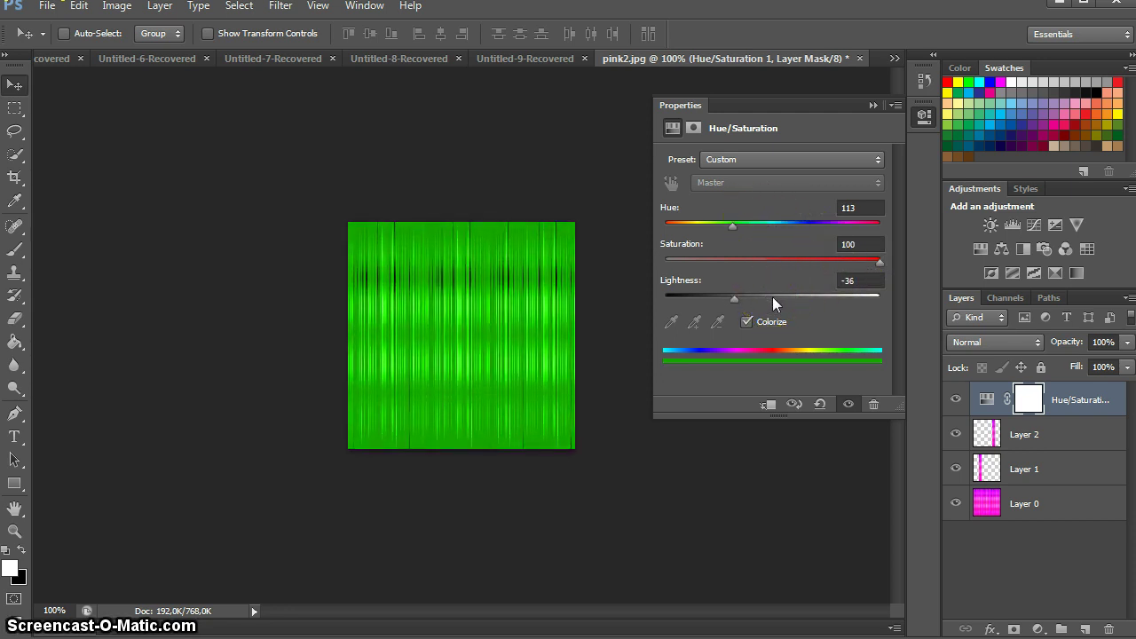
pyautogui.press('Down')
pyautogui.press('Down')
pyautogui.press('Down')
pyautogui.press('Down')
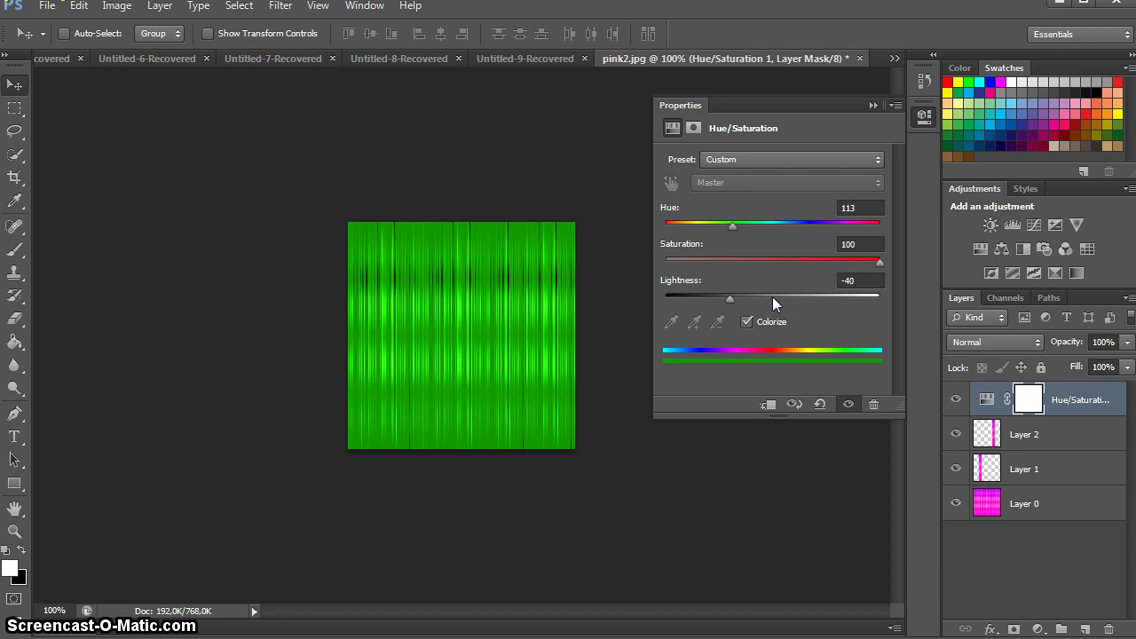
pyautogui.click(728, 299)
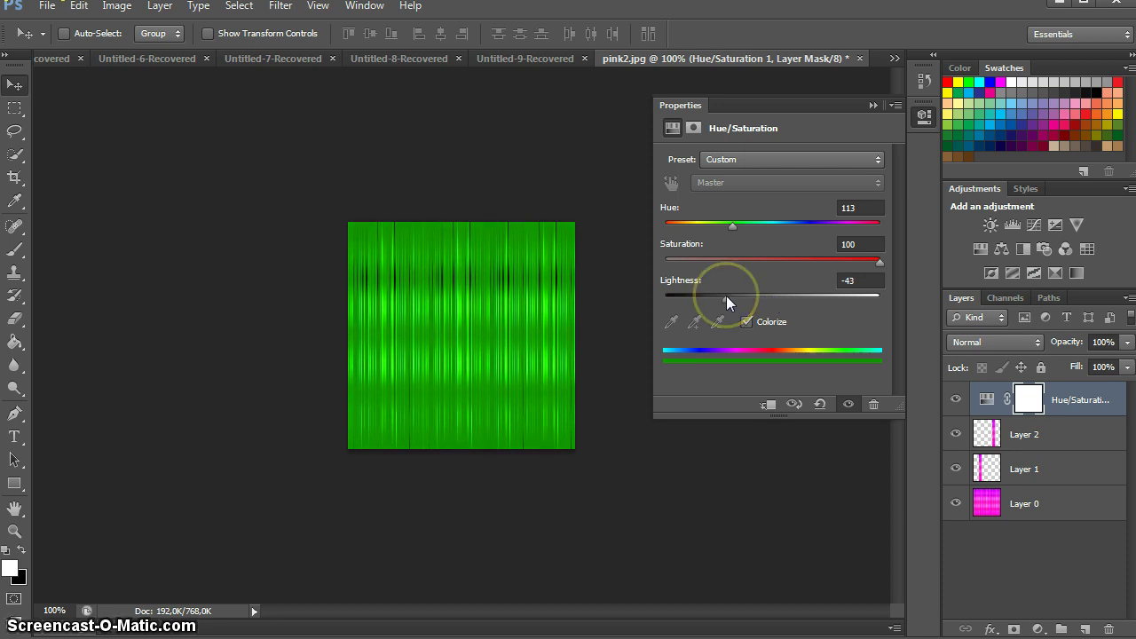
pyautogui.click(796, 254)
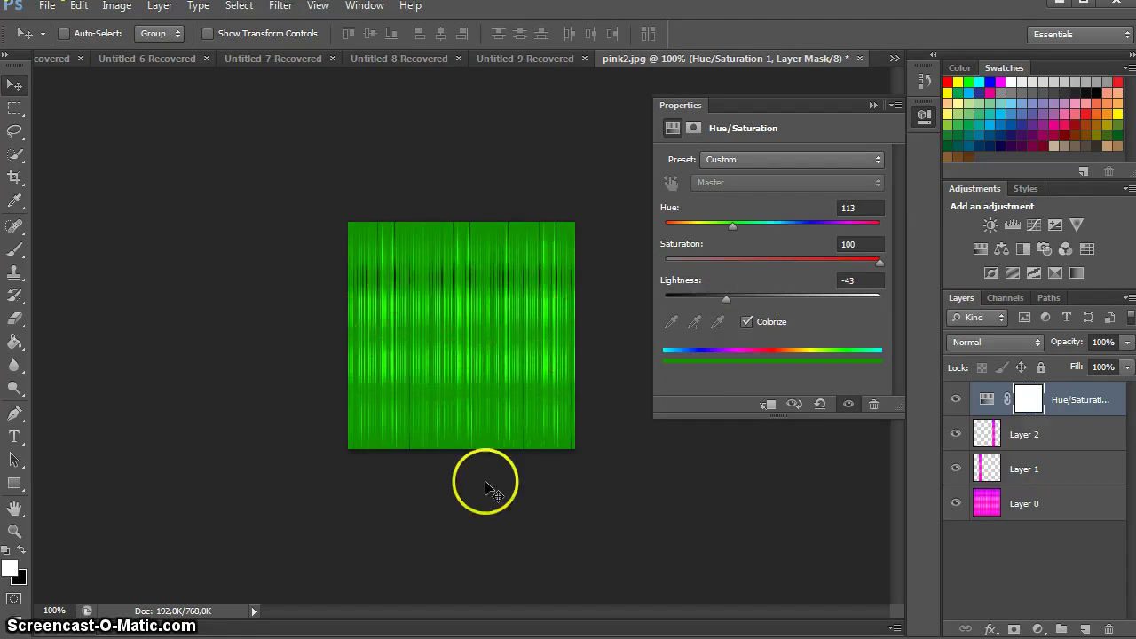
# Merge the green Hue/Saturation adjustment into Layer 2 so only the right stripe stays green.
pyautogui.keyDown('shift'); pyautogui.click(1069, 438); pyautogui.keyUp('shift')
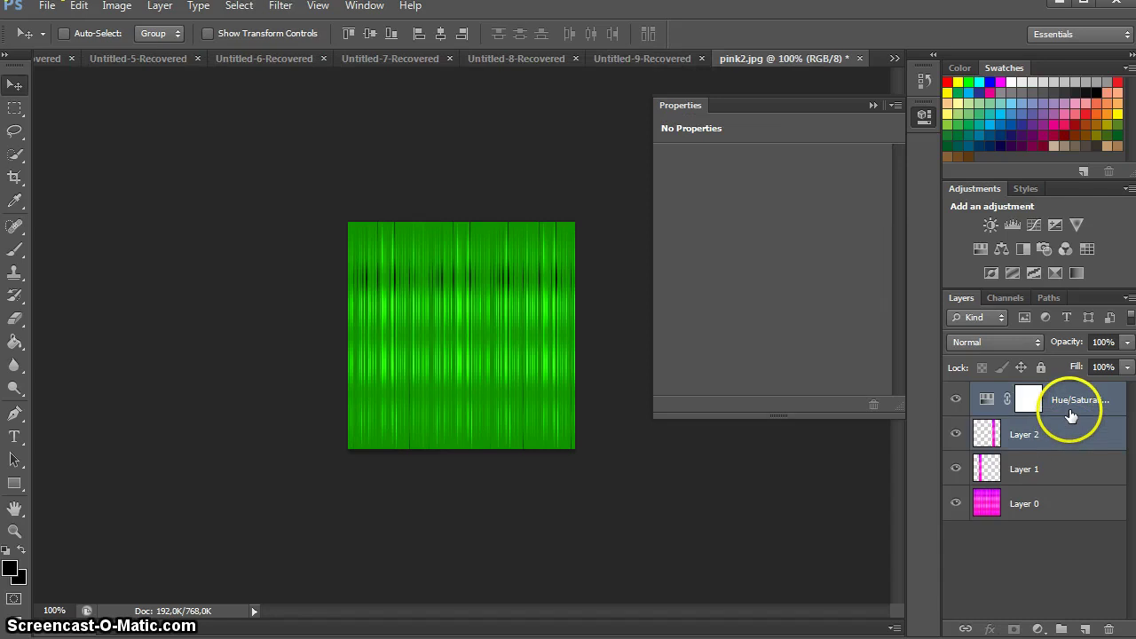
pyautogui.rightClick(1069, 410)
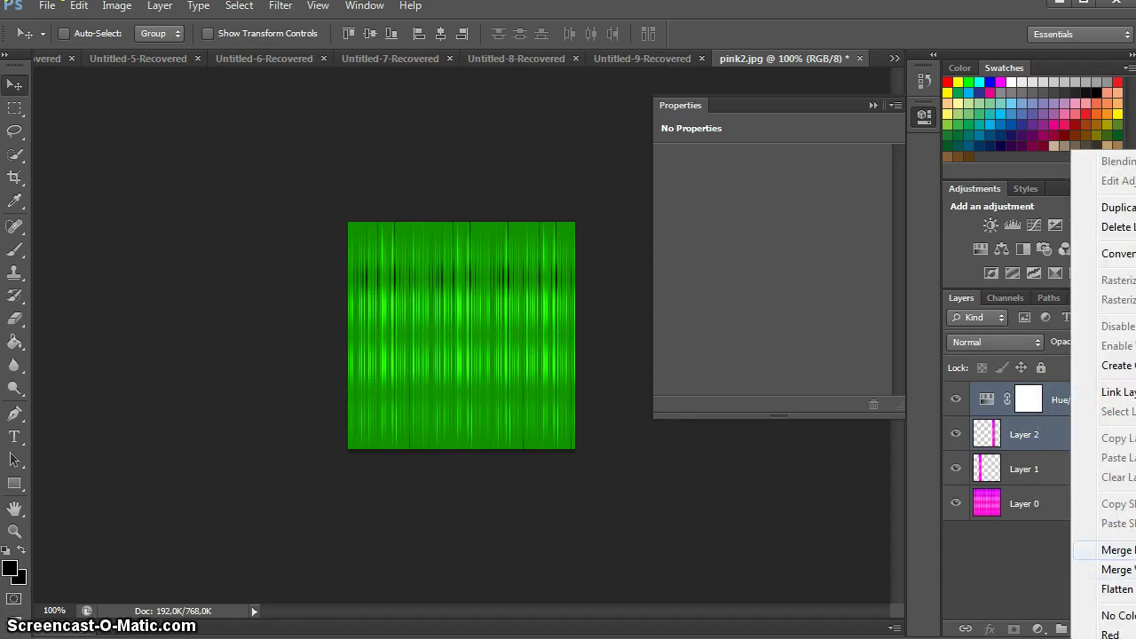
pyautogui.click(1109, 550)
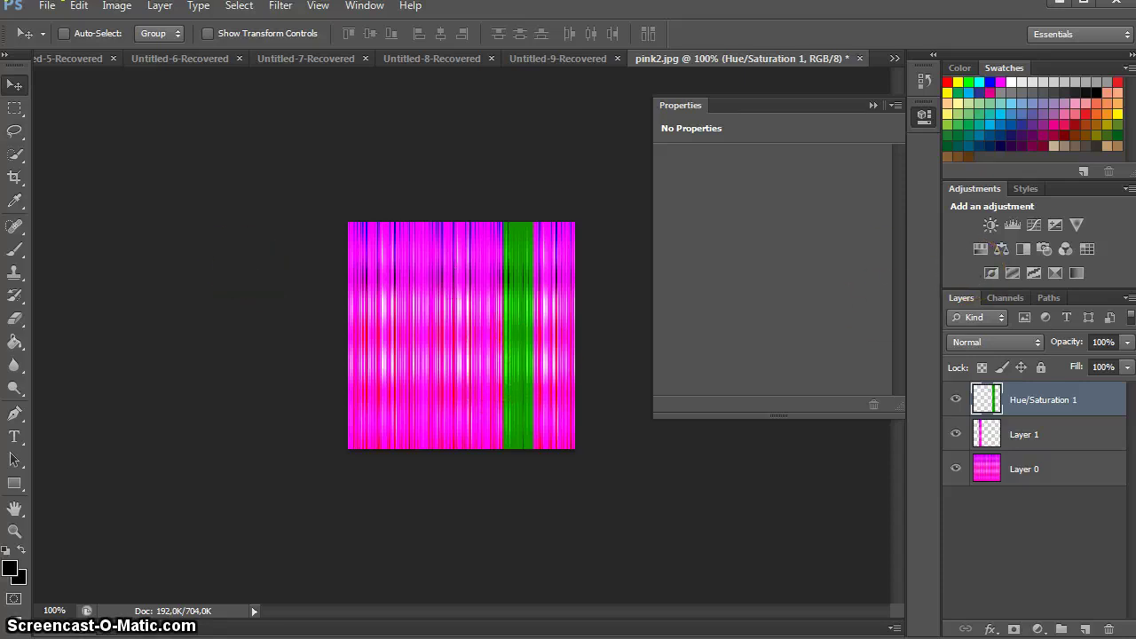
pyautogui.click(14, 107)
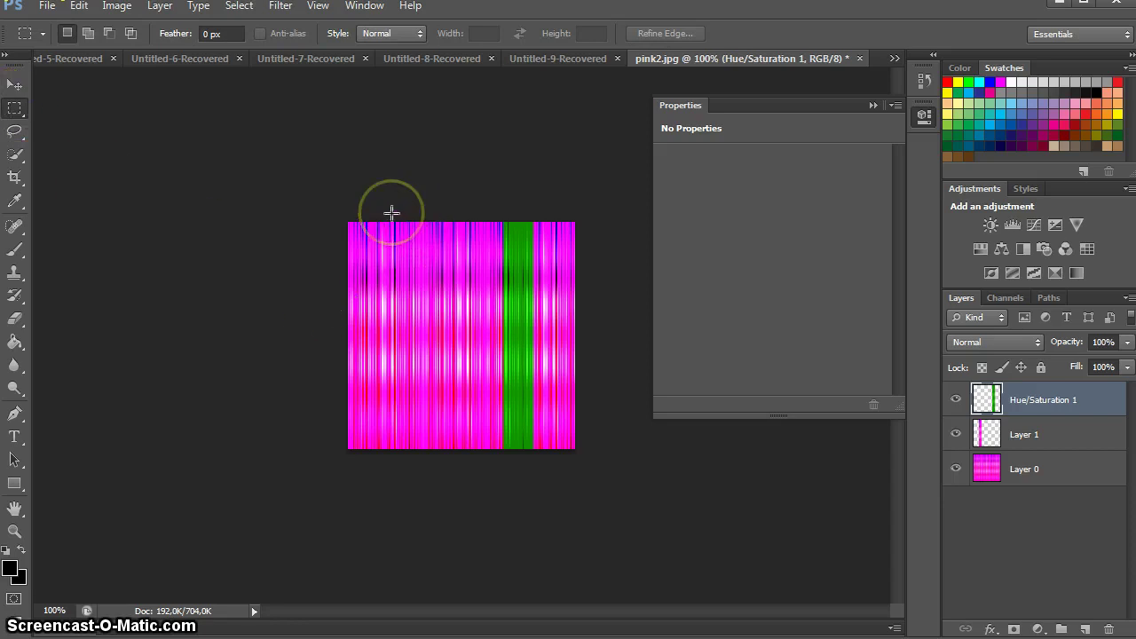
# Marquee a narrow vertical strip, clear it, and make Layer 1 the active layer.
pyautogui.moveTo(392, 213); pyautogui.dragTo(431, 497)
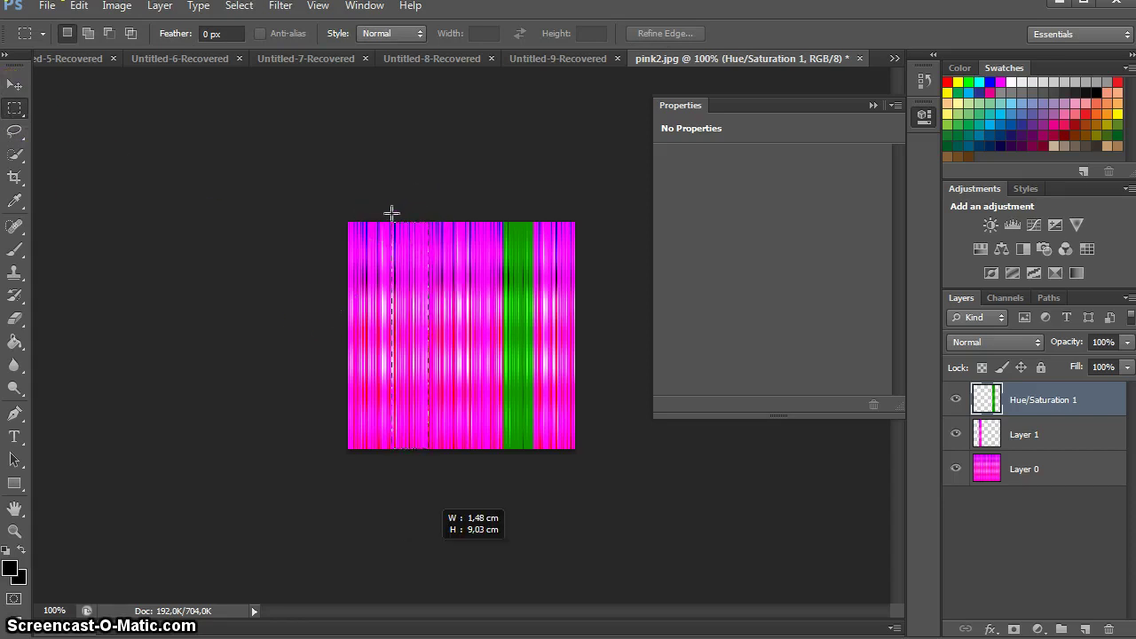
pyautogui.moveTo(391, 213); pyautogui.dragTo(426, 550)
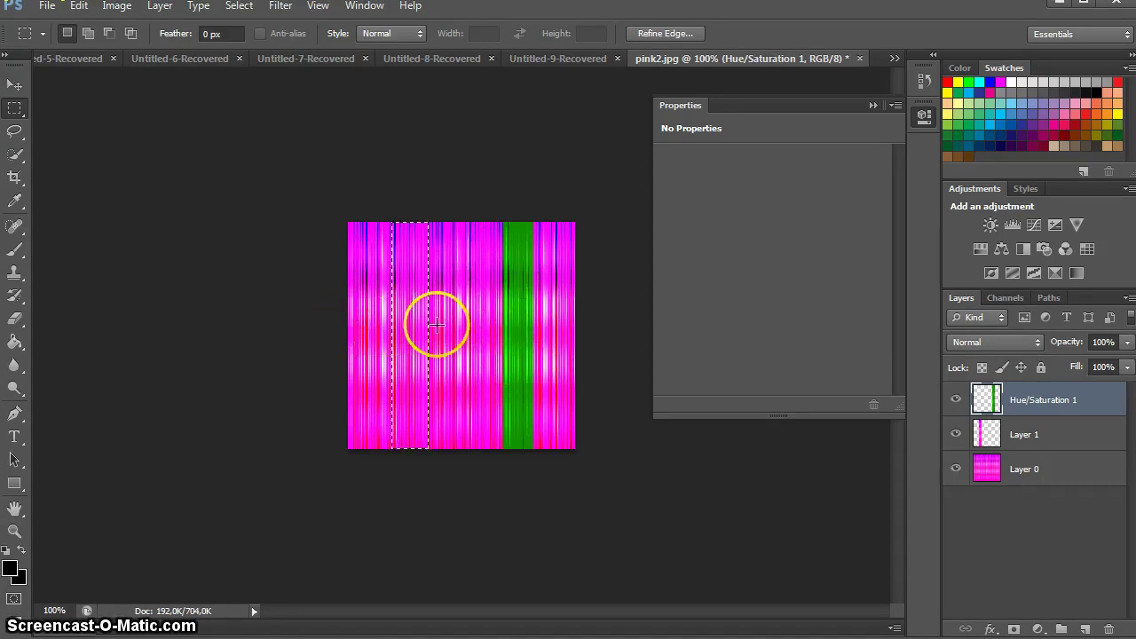
pyautogui.click(488, 197)
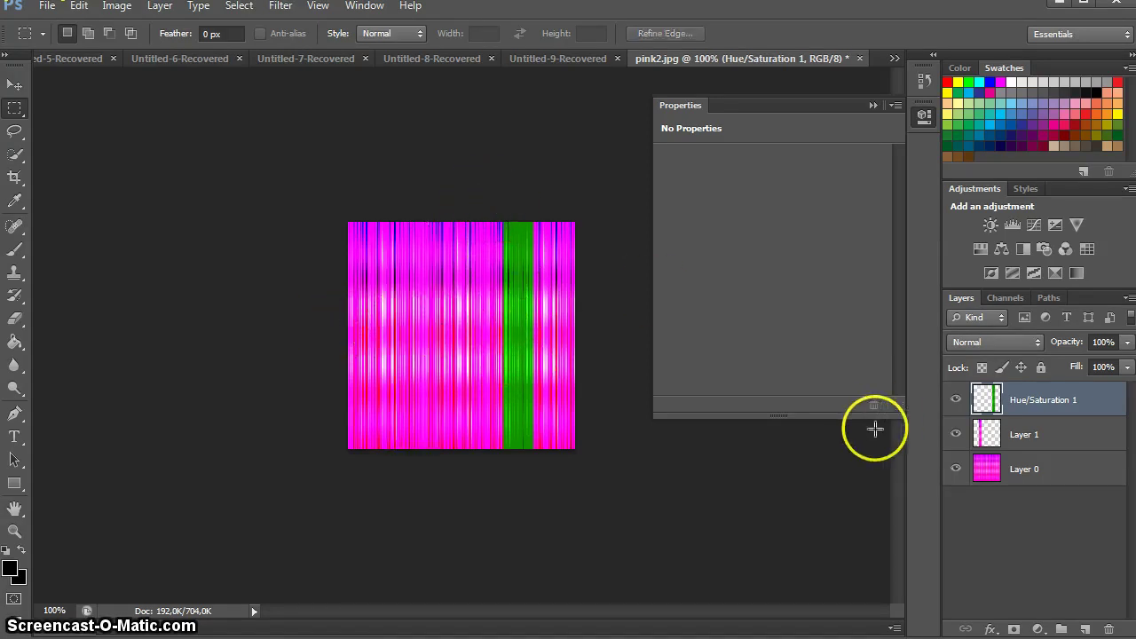
pyautogui.click(1047, 435)
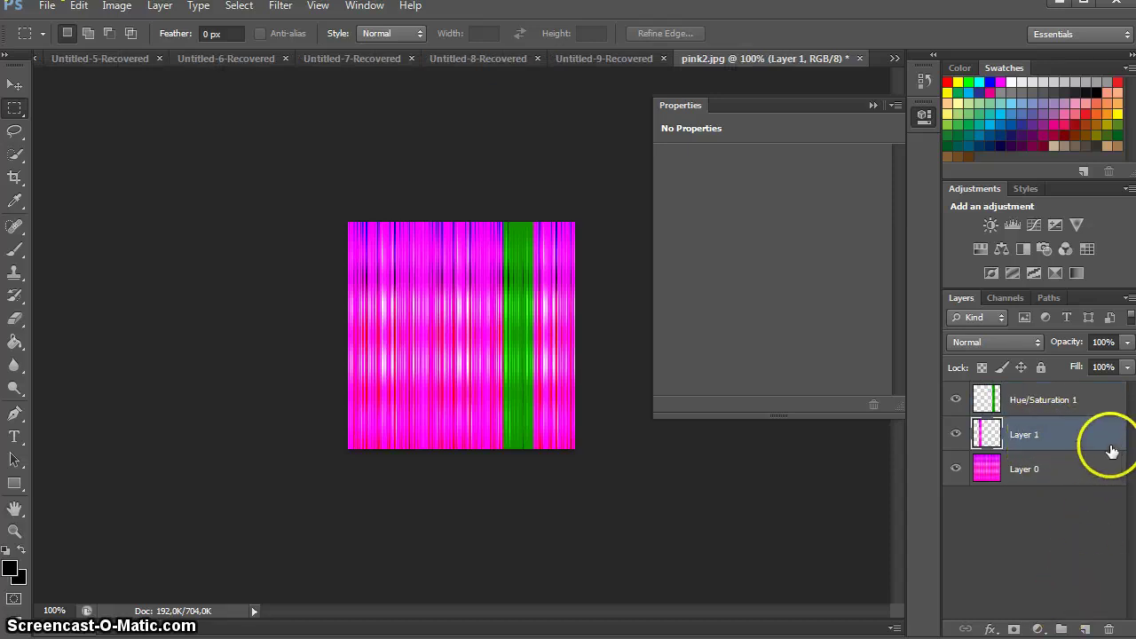
# Add a Hue/Saturation adjustment above Layer 1 with Hue -36, Saturation +97, Lightness -35.
pyautogui.click(1037, 628)
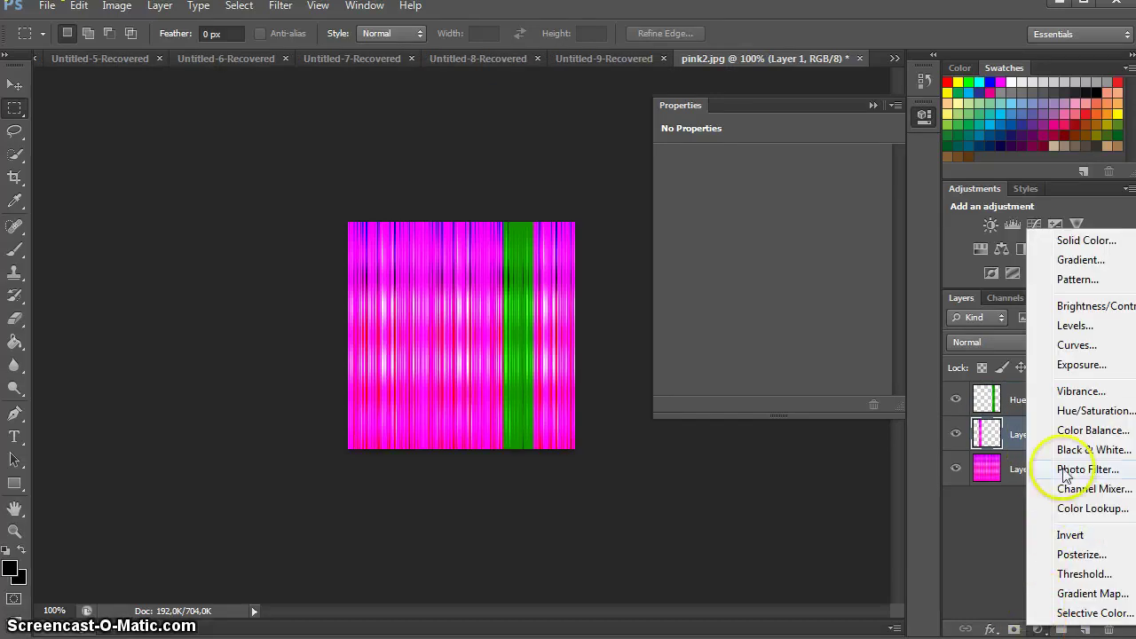
pyautogui.click(1082, 413)
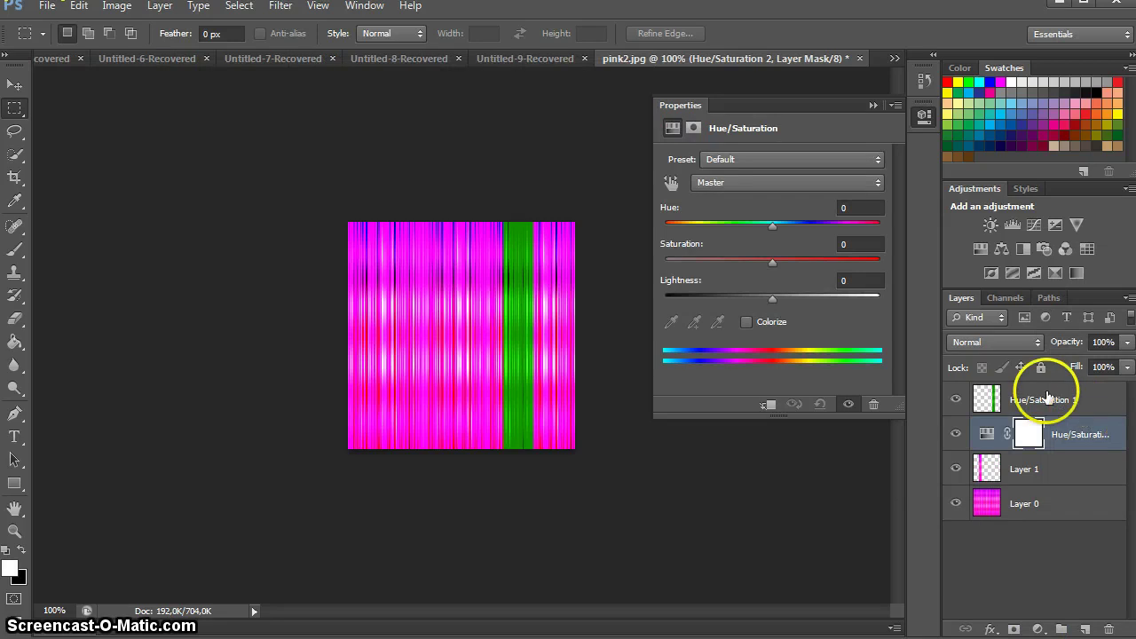
pyautogui.click(826, 222)
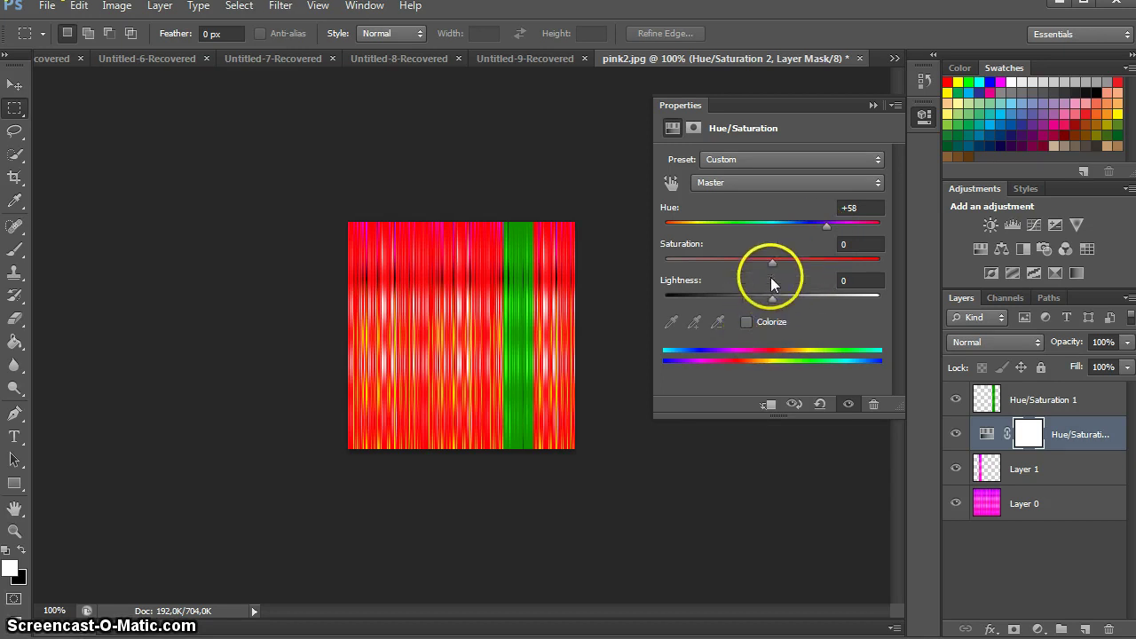
pyautogui.moveTo(772, 262); pyautogui.dragTo(875, 264)
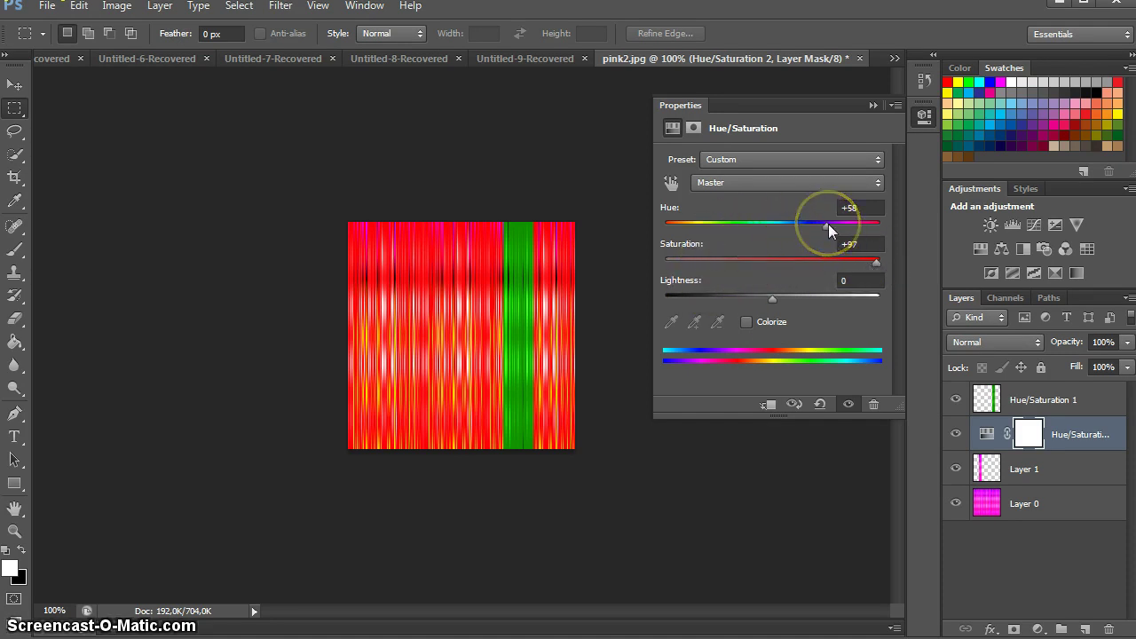
pyautogui.moveTo(828, 228)
pyautogui.mouseDown()
pyautogui.moveTo(857, 228)
pyautogui.moveTo(722, 227)
pyautogui.moveTo(733, 227)
pyautogui.mouseUp()
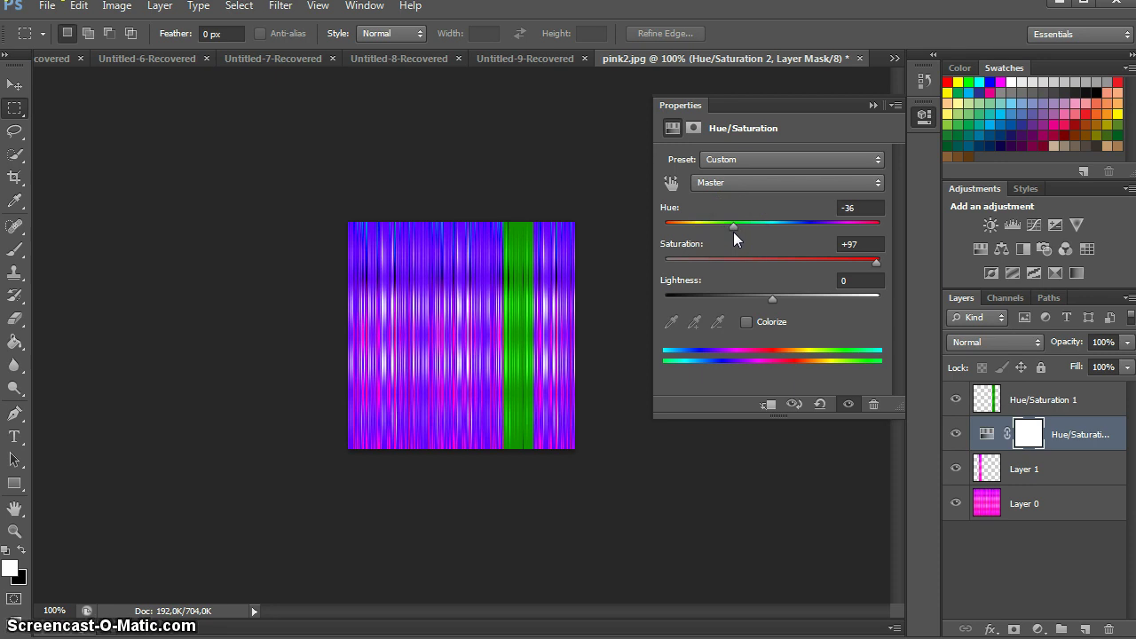
pyautogui.moveTo(875, 294)
pyautogui.mouseDown()
pyautogui.moveTo(775, 307)
pyautogui.moveTo(744, 298)
pyautogui.mouseUp()
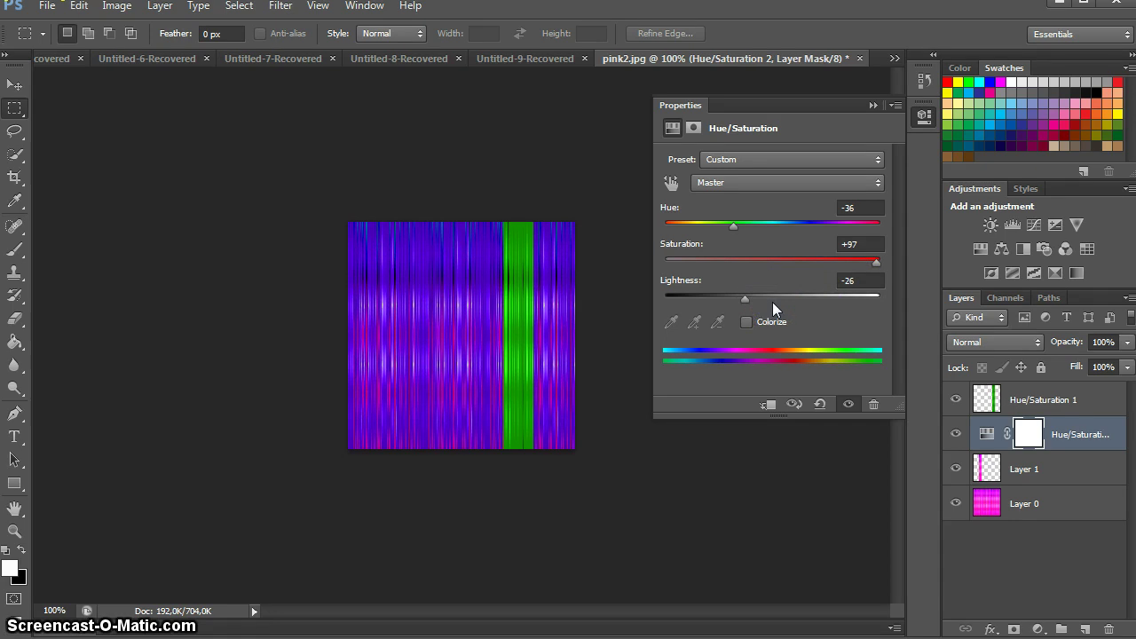
pyautogui.click(744, 305)
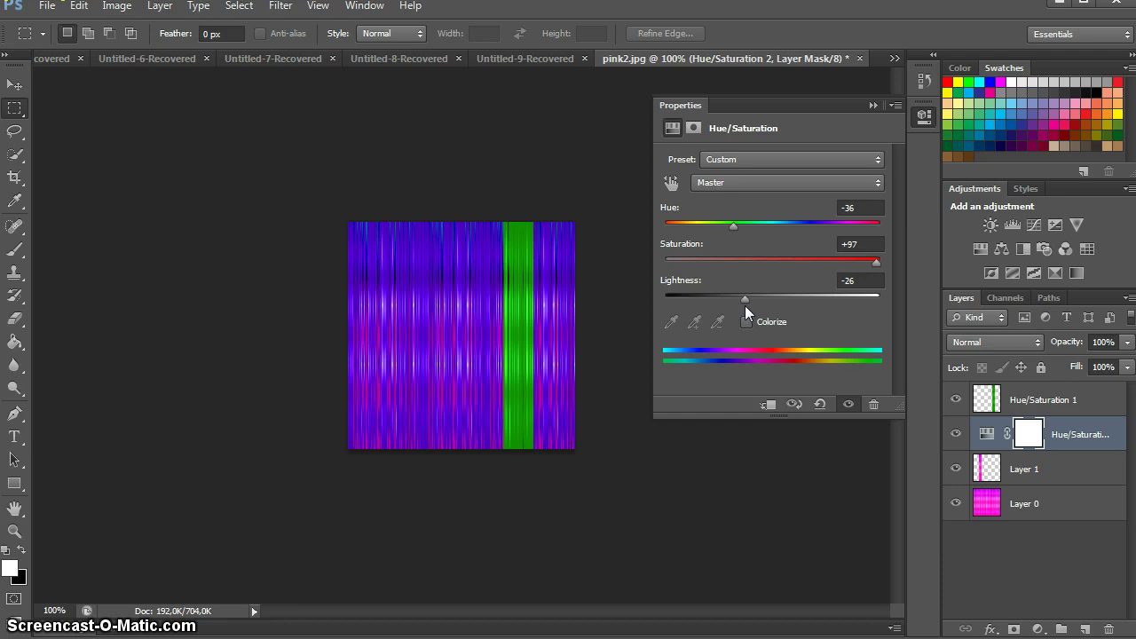
pyautogui.moveTo(744, 298); pyautogui.dragTo(735, 305)
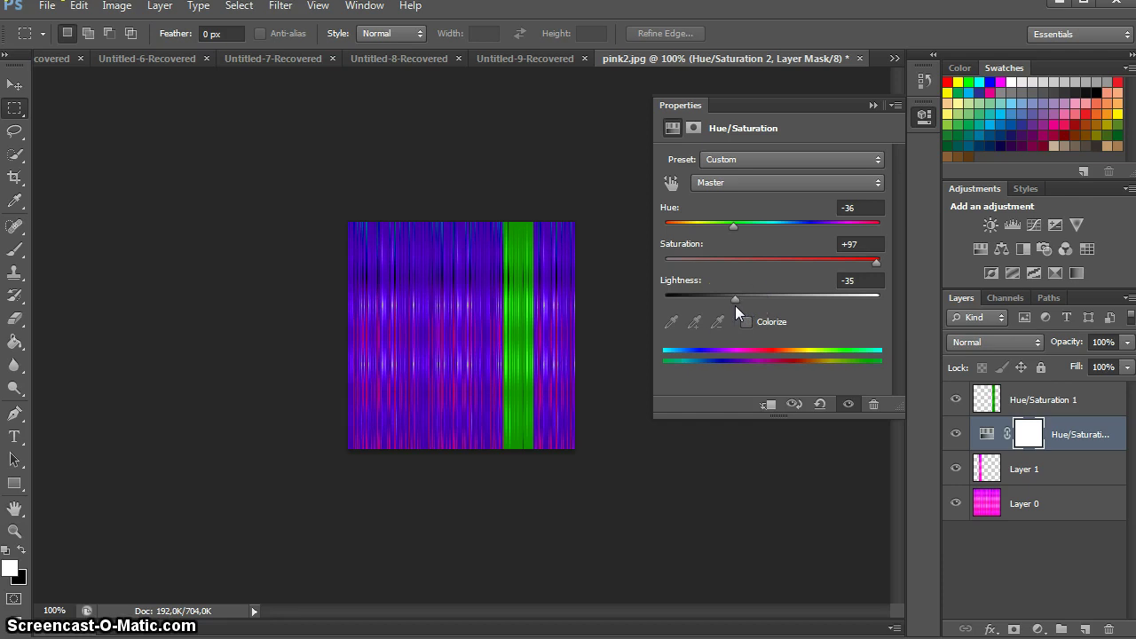
pyautogui.click(736, 305)
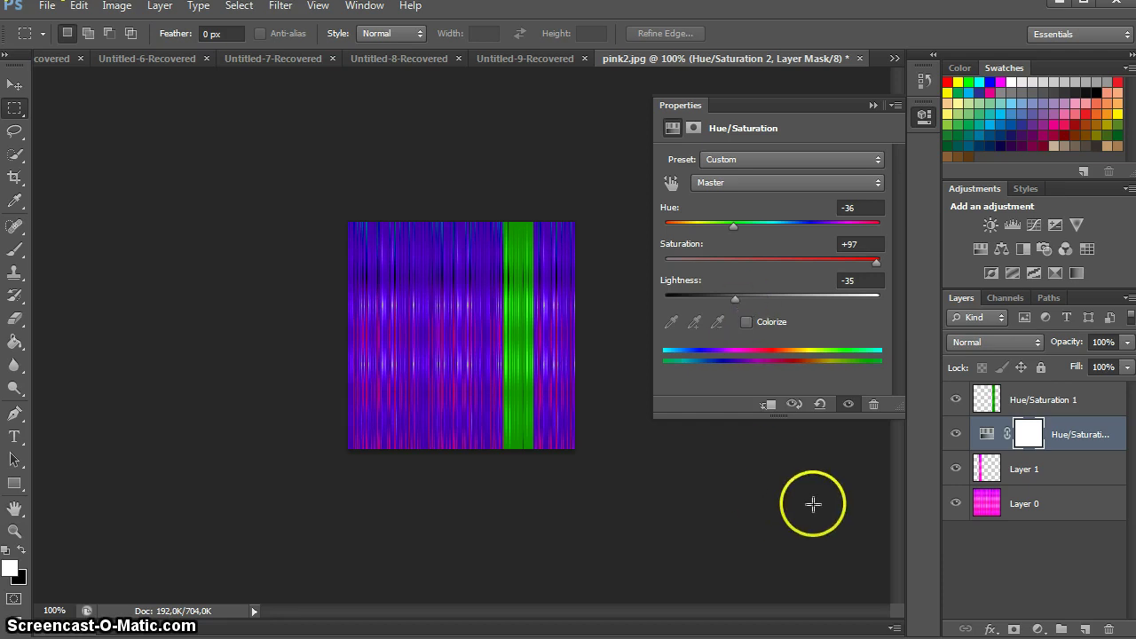
pyautogui.click(730, 302)
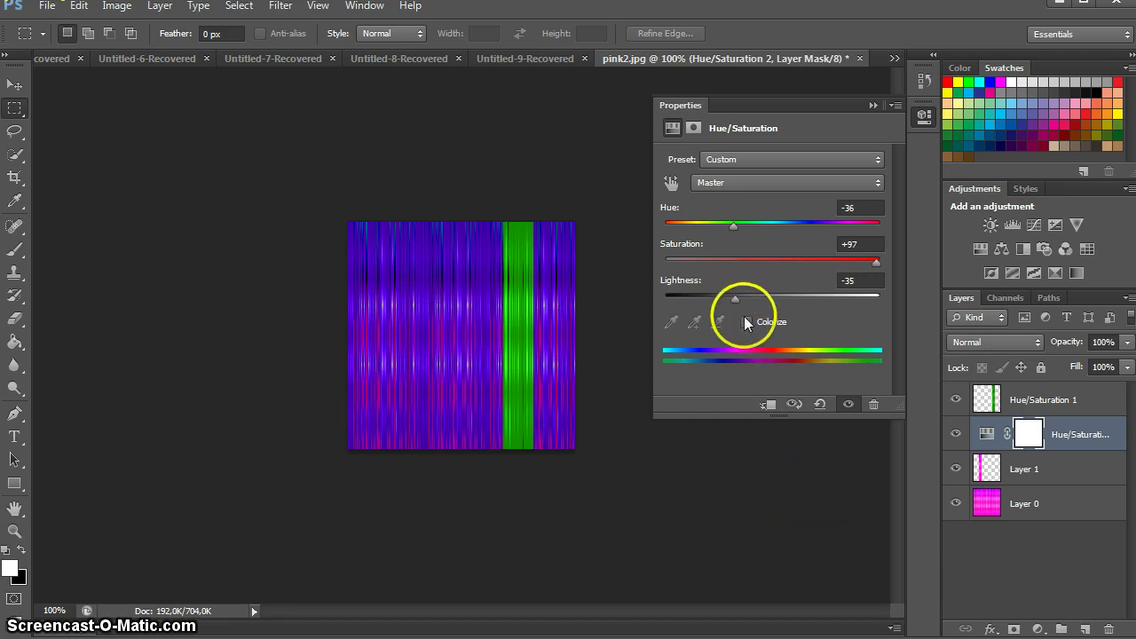
pyautogui.click(746, 322)
pyautogui.click(746, 322)
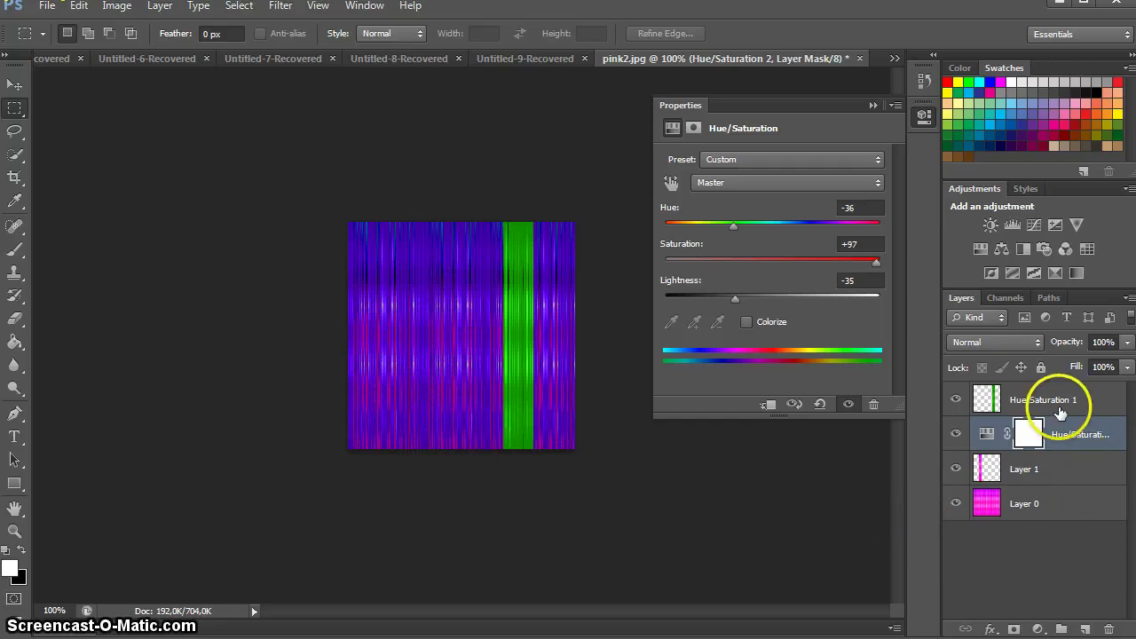
# Merge Layer 1 with the Hue/Saturation 2 adjustment.
pyautogui.keyDown('shift'); pyautogui.click(1062, 475); pyautogui.keyUp('shift')
pyautogui.rightClick(1061, 471)
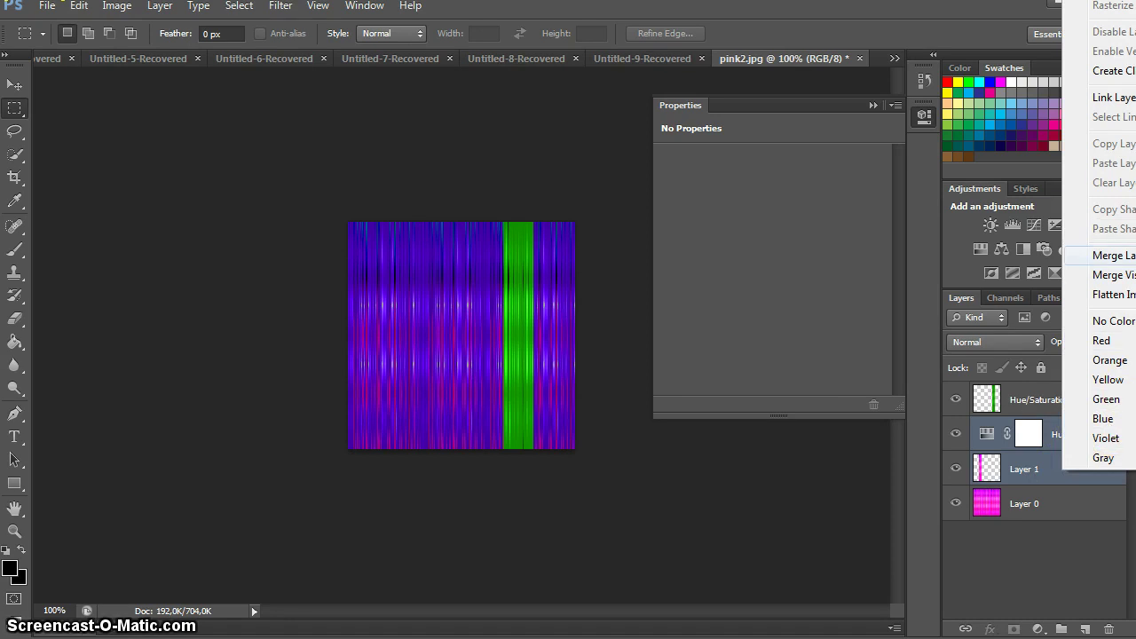
pyautogui.click(1110, 255)
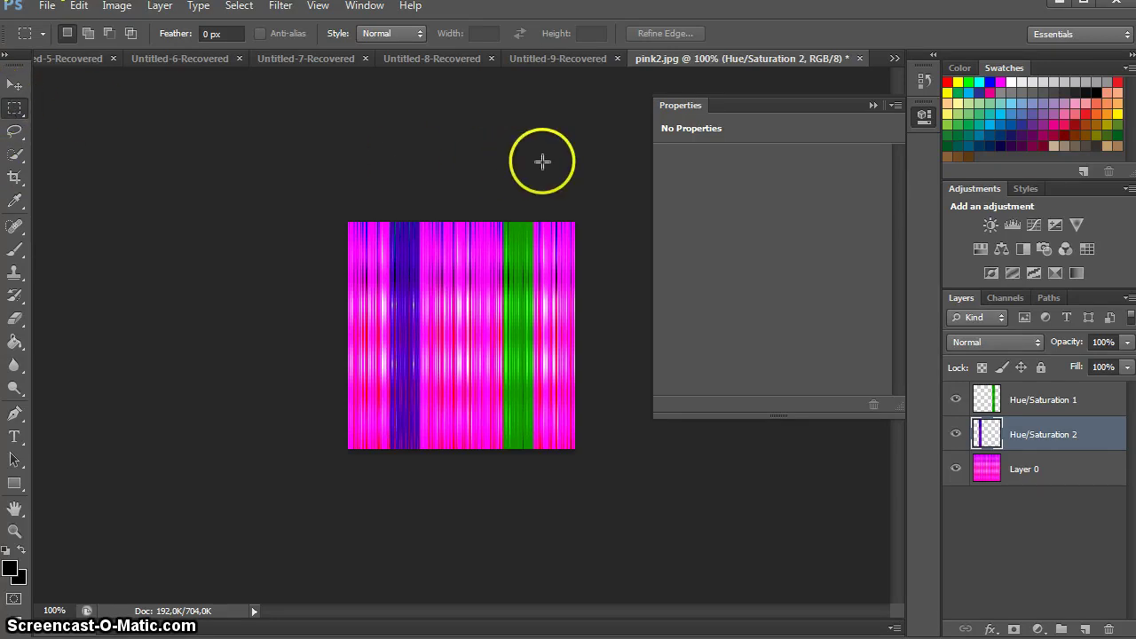
# Select a thin full-width strip along the top of the image.
pyautogui.moveTo(602, 188); pyautogui.dragTo(276, 271)
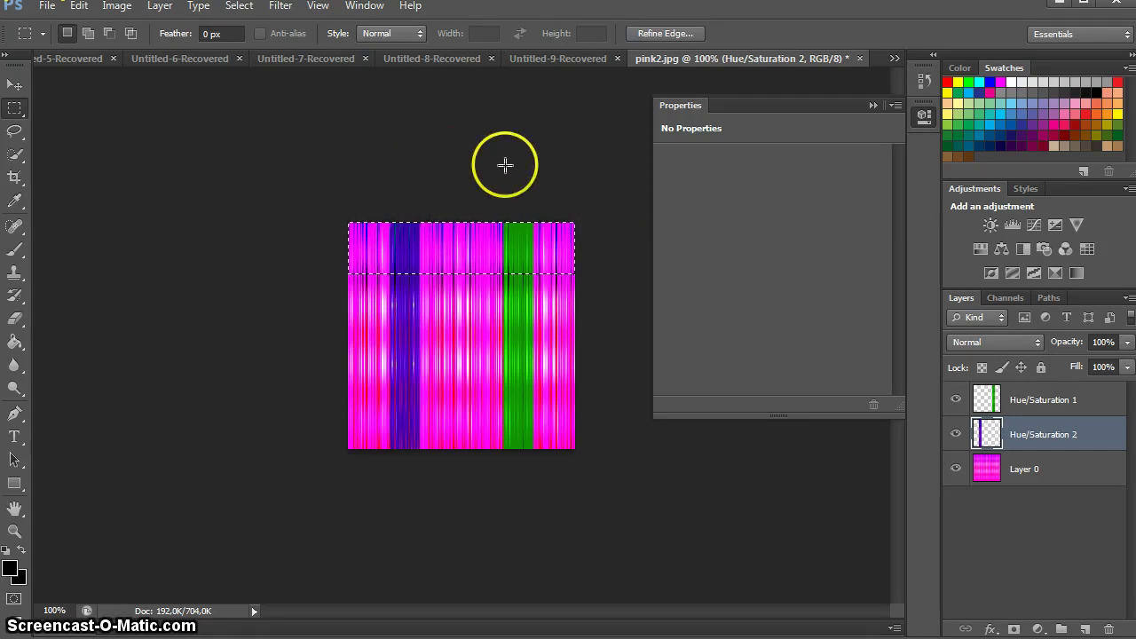
pyautogui.click(610, 198)
pyautogui.moveTo(516, 233); pyautogui.dragTo(313, 249)
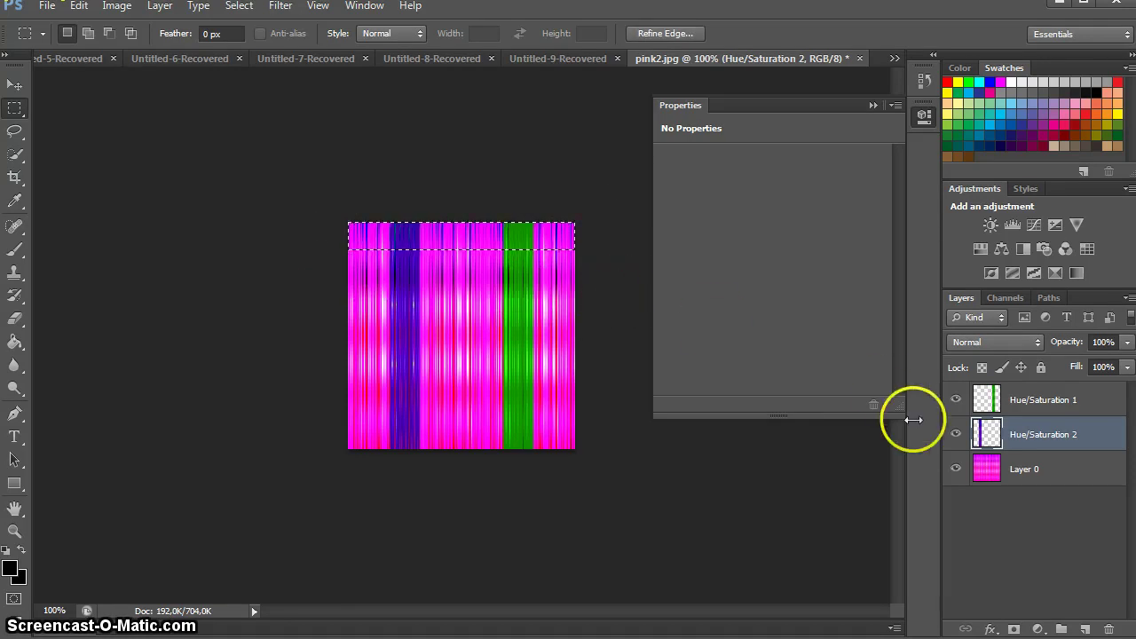
# Merge the three remaining layers into a single layer.
pyautogui.click(1062, 409)
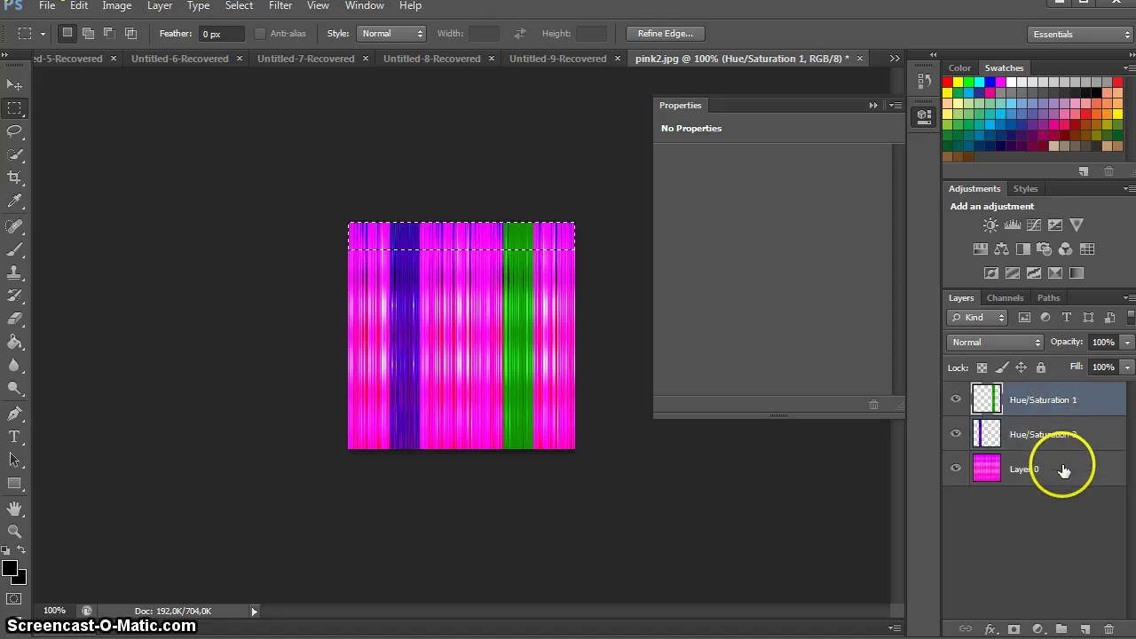
pyautogui.keyDown('shift'); pyautogui.click(1062, 466); pyautogui.keyUp('shift')
pyautogui.rightClick(1062, 465)
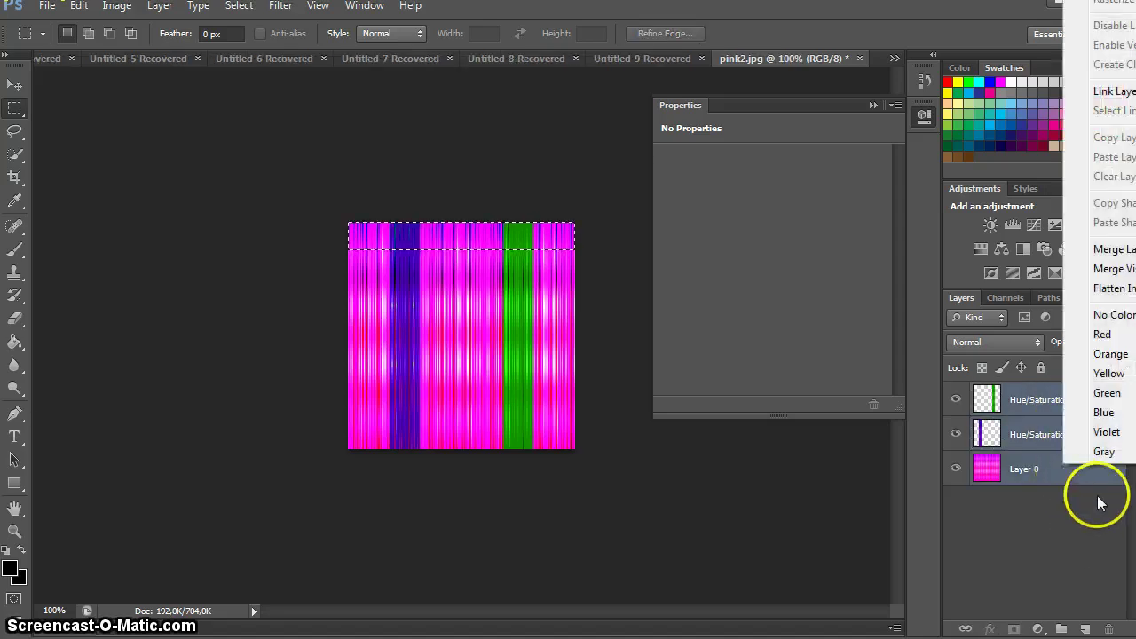
pyautogui.click(1123, 249)
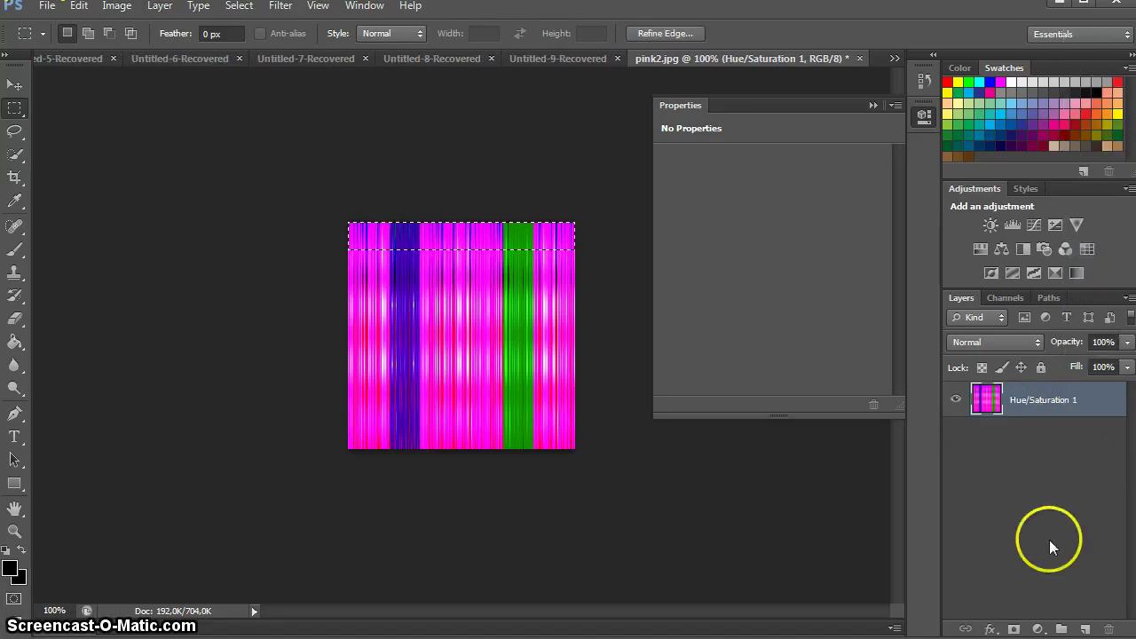
# On a new layer, fill black strips across the top and middle of the texture.
pyautogui.click(1088, 628)
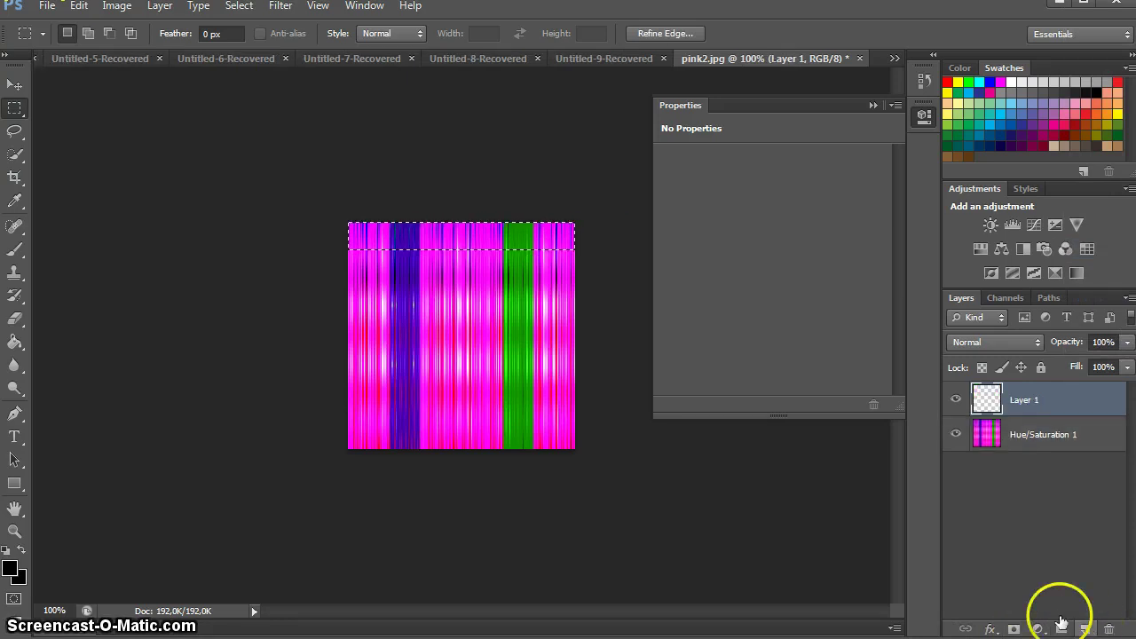
pyautogui.click(14, 341)
pyautogui.click(522, 236)
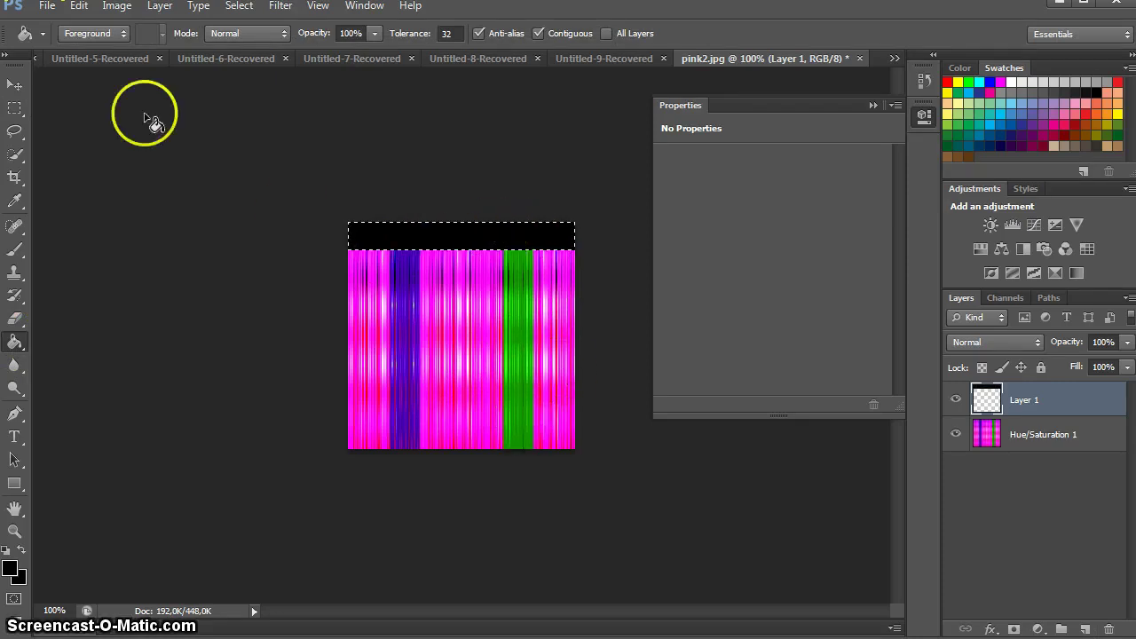
pyautogui.click(14, 108)
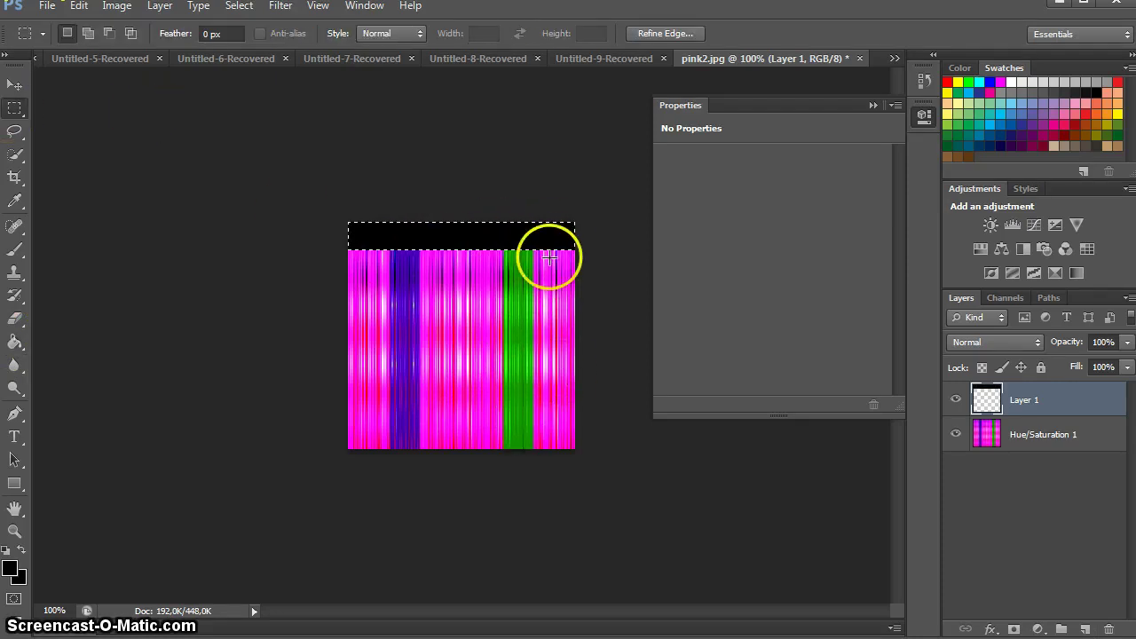
pyautogui.moveTo(550, 255); pyautogui.dragTo(549, 338)
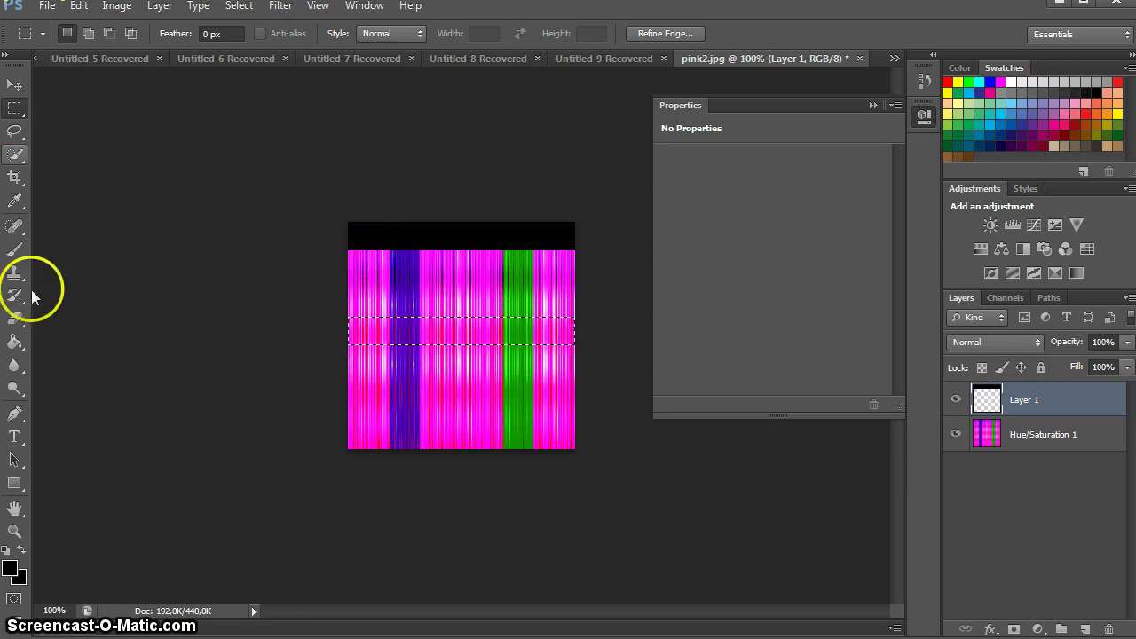
pyautogui.click(14, 342)
pyautogui.click(446, 324)
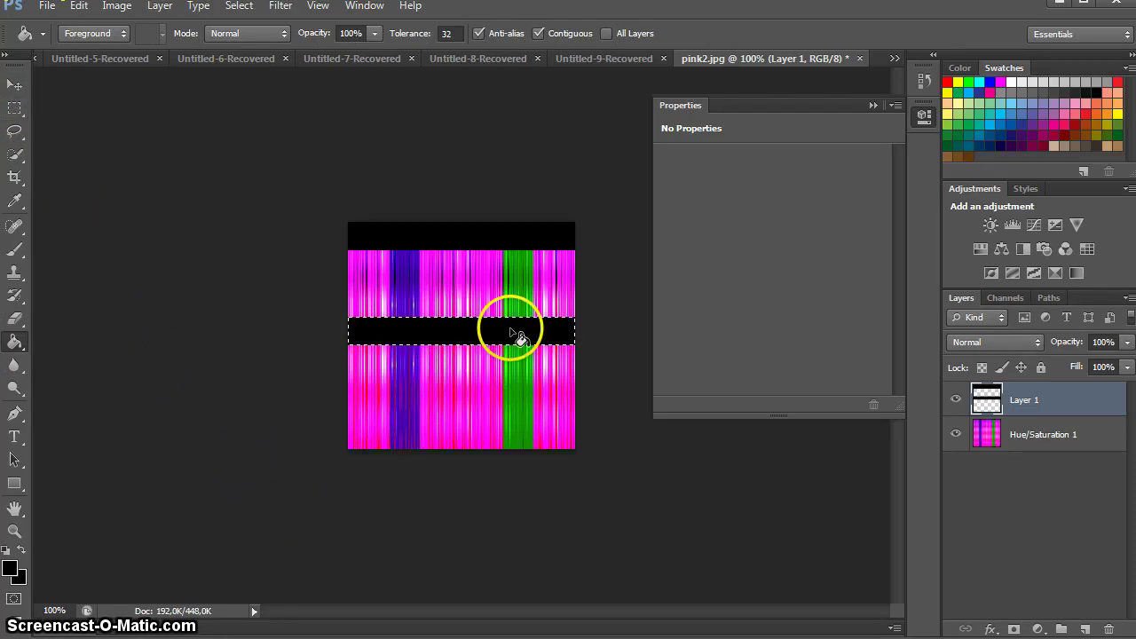
# Move the selection near the bottom, fill that strip black, and deselect.
pyautogui.click(14, 107)
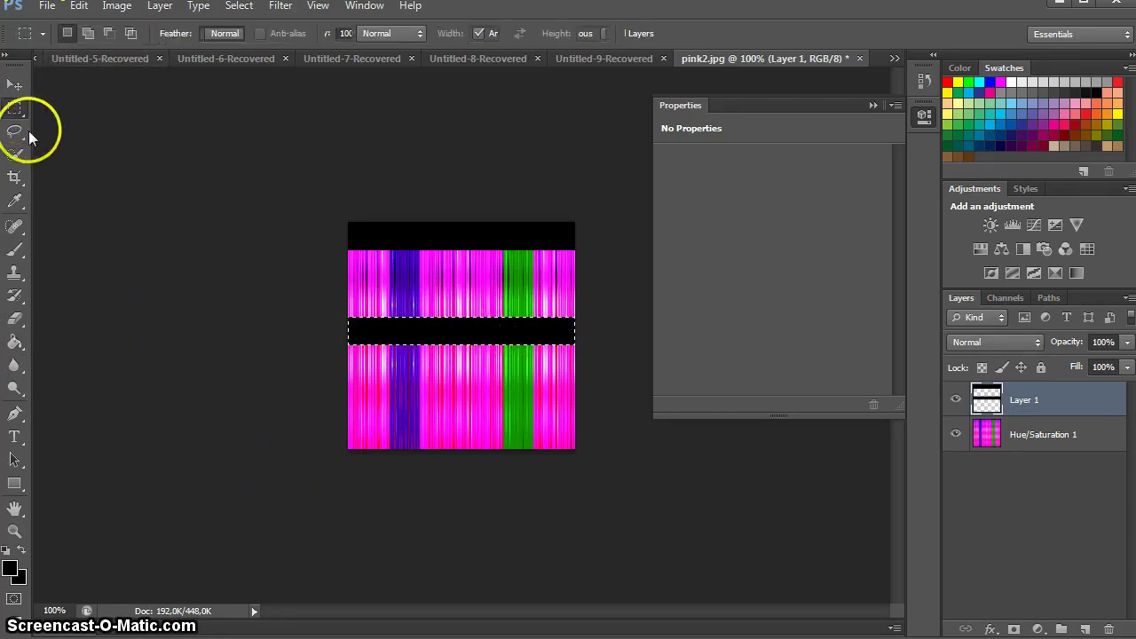
pyautogui.moveTo(507, 332); pyautogui.dragTo(465, 437)
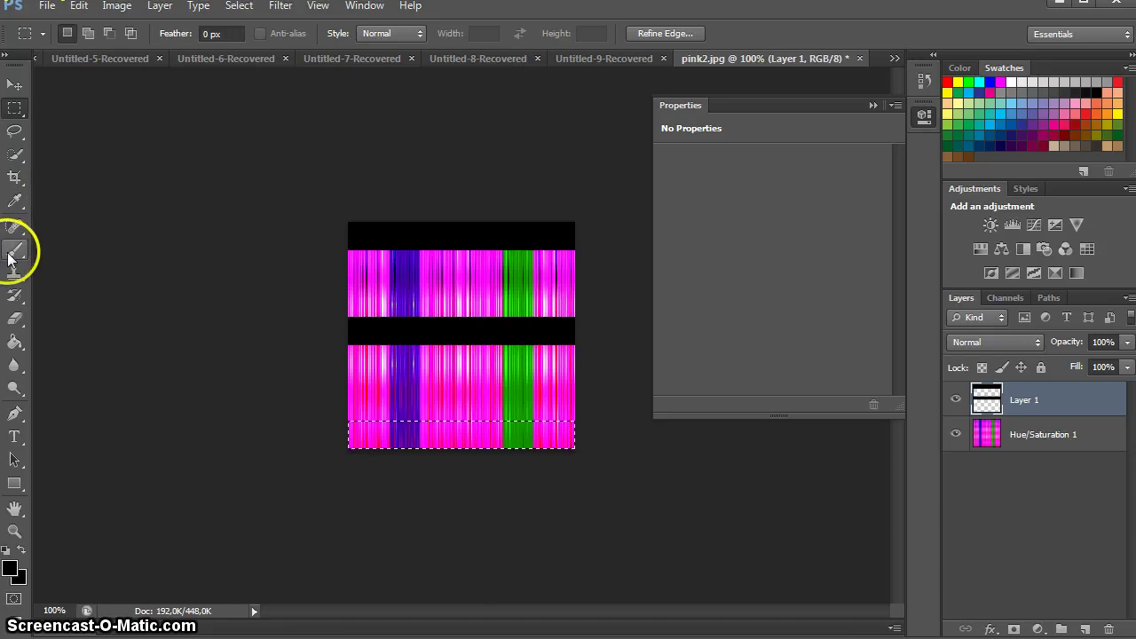
pyautogui.click(15, 343)
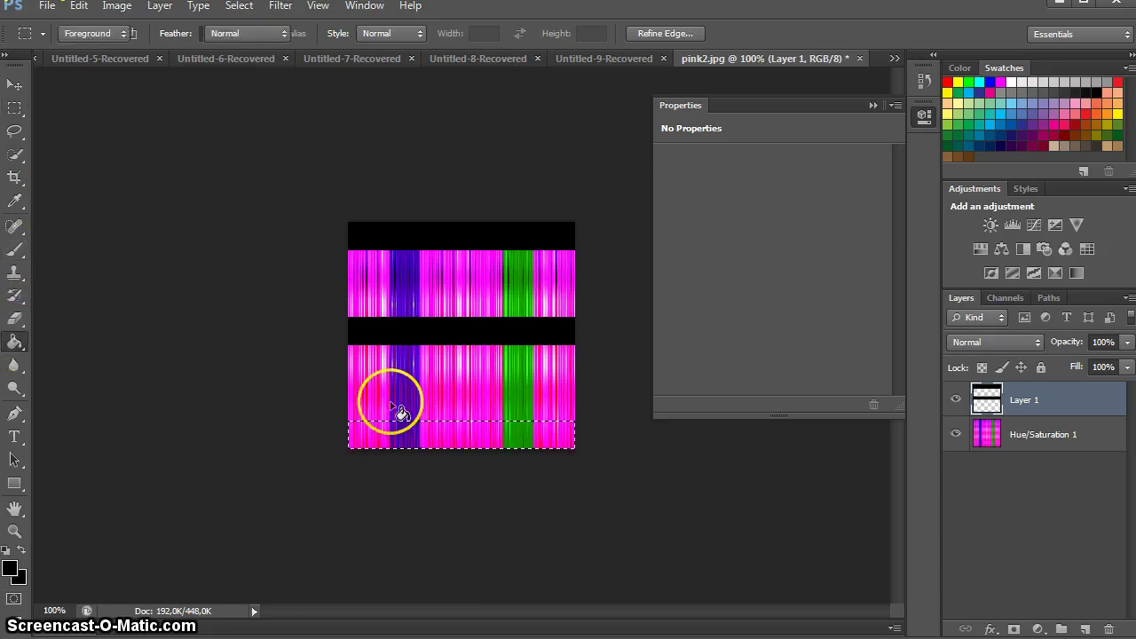
pyautogui.click(411, 429)
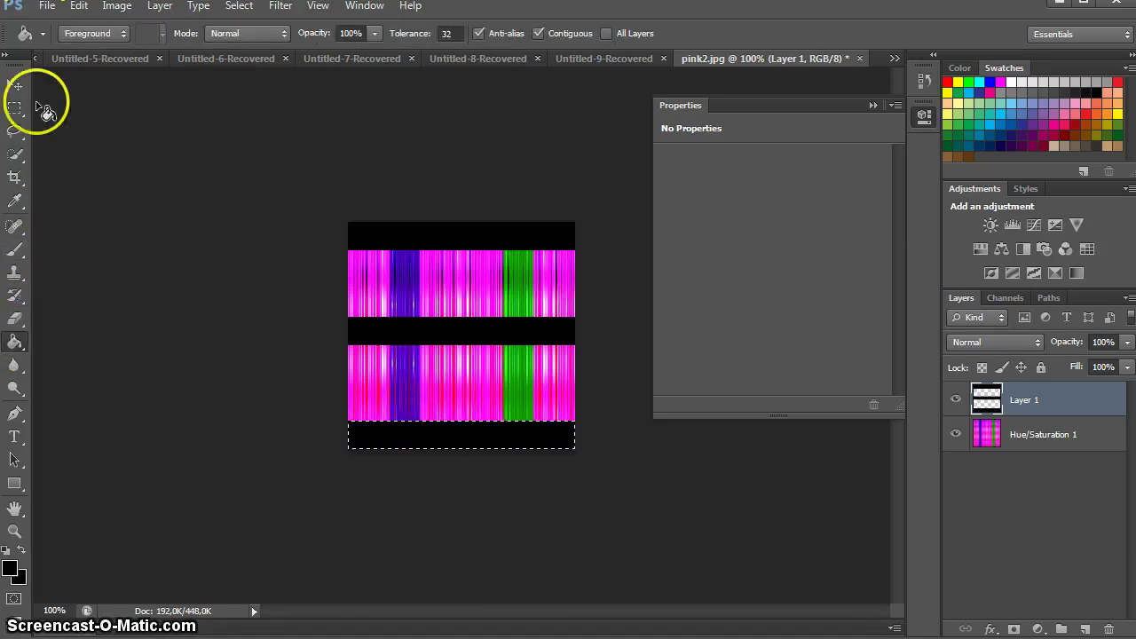
pyautogui.click(14, 108)
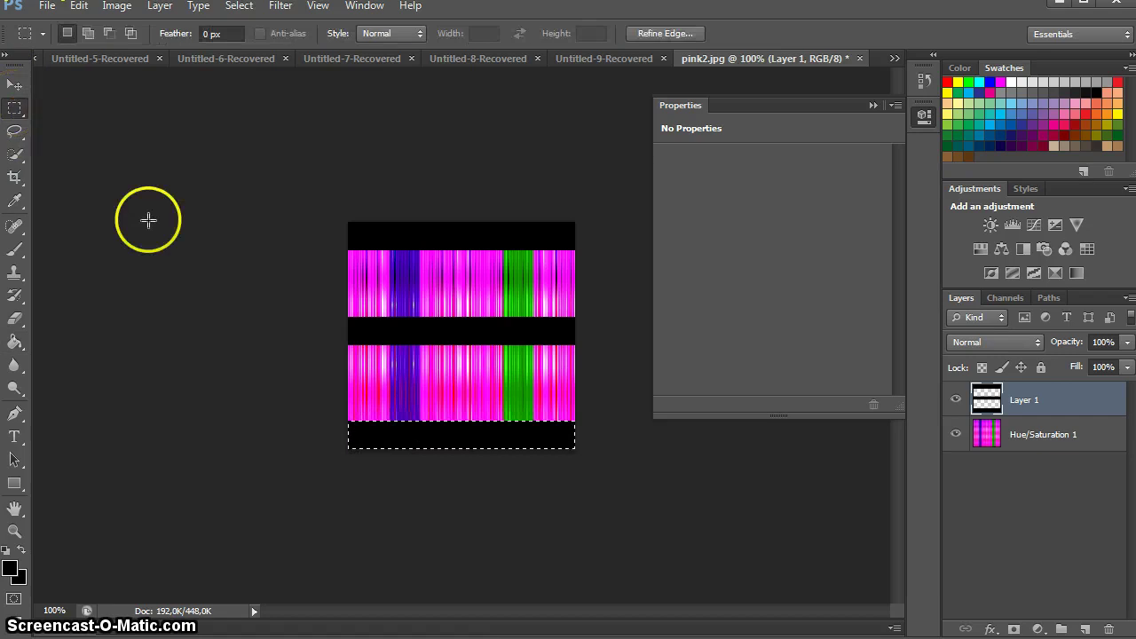
pyautogui.click(408, 306)
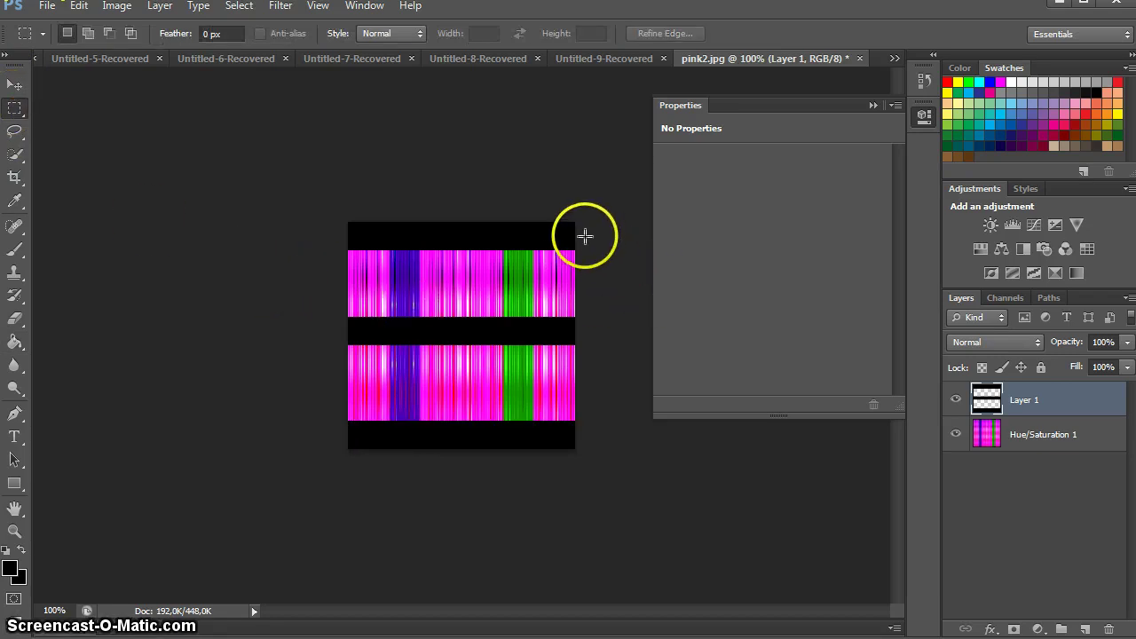
# Apply a 7.4-pixel Gaussian Blur to a selection around the upper colored band.
pyautogui.moveTo(585, 235); pyautogui.dragTo(349, 329)
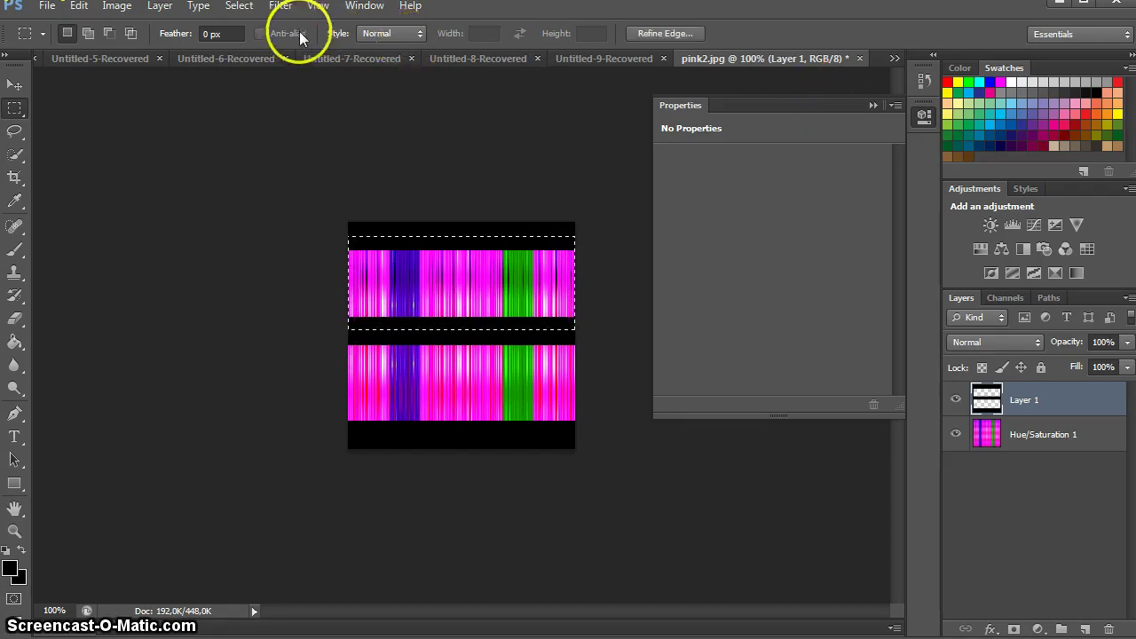
pyautogui.click(279, 7)
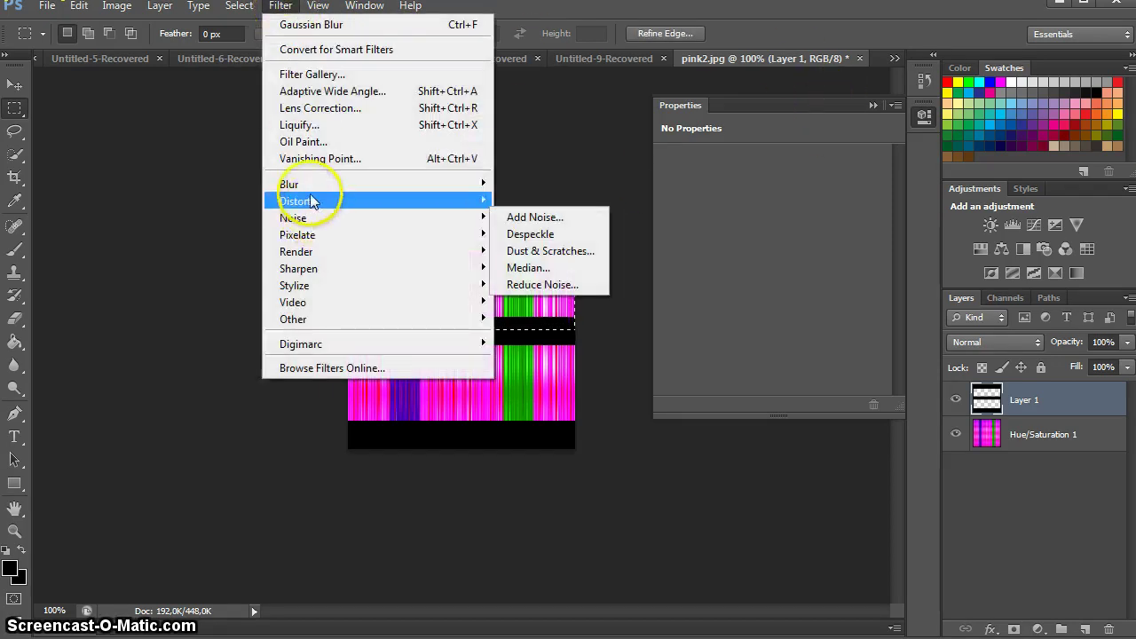
pyautogui.moveTo(293, 185)
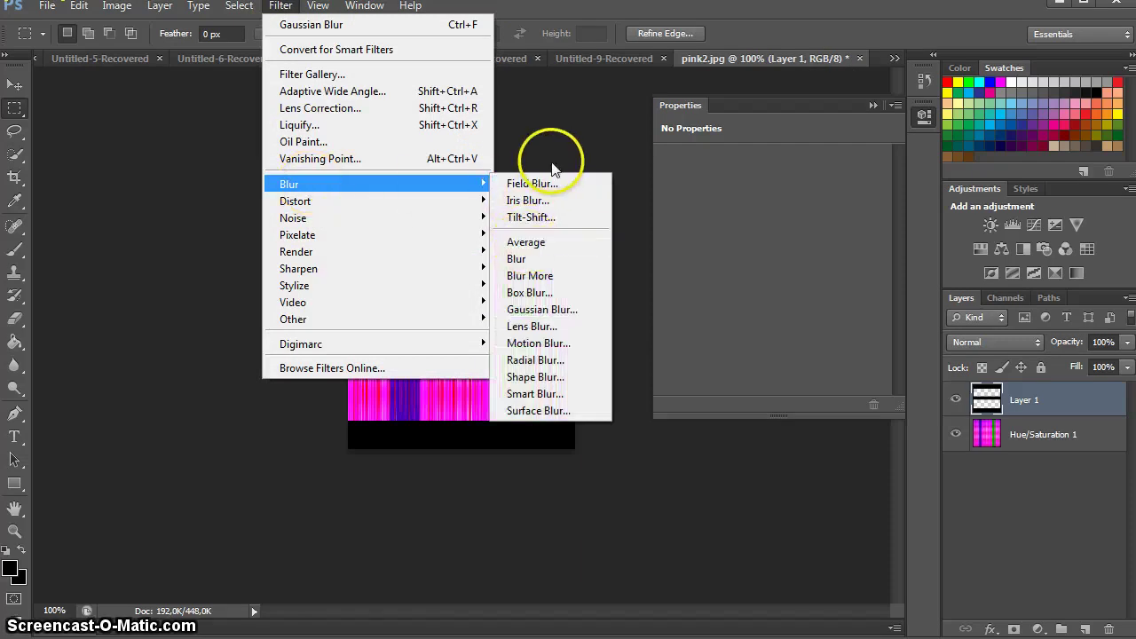
pyautogui.click(544, 308)
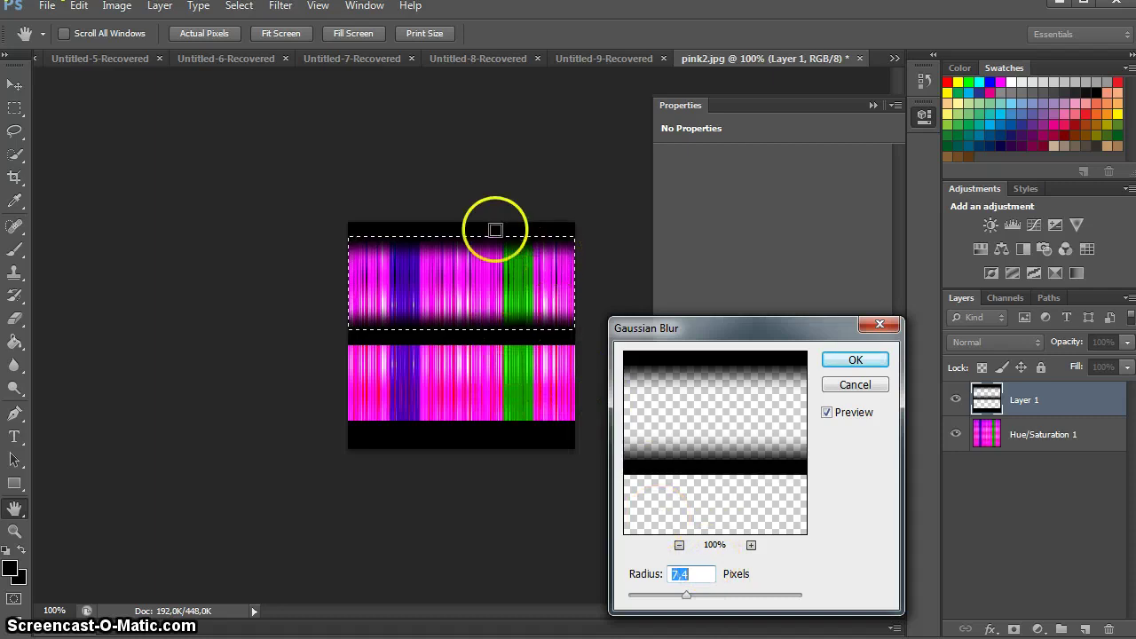
pyautogui.click(873, 367)
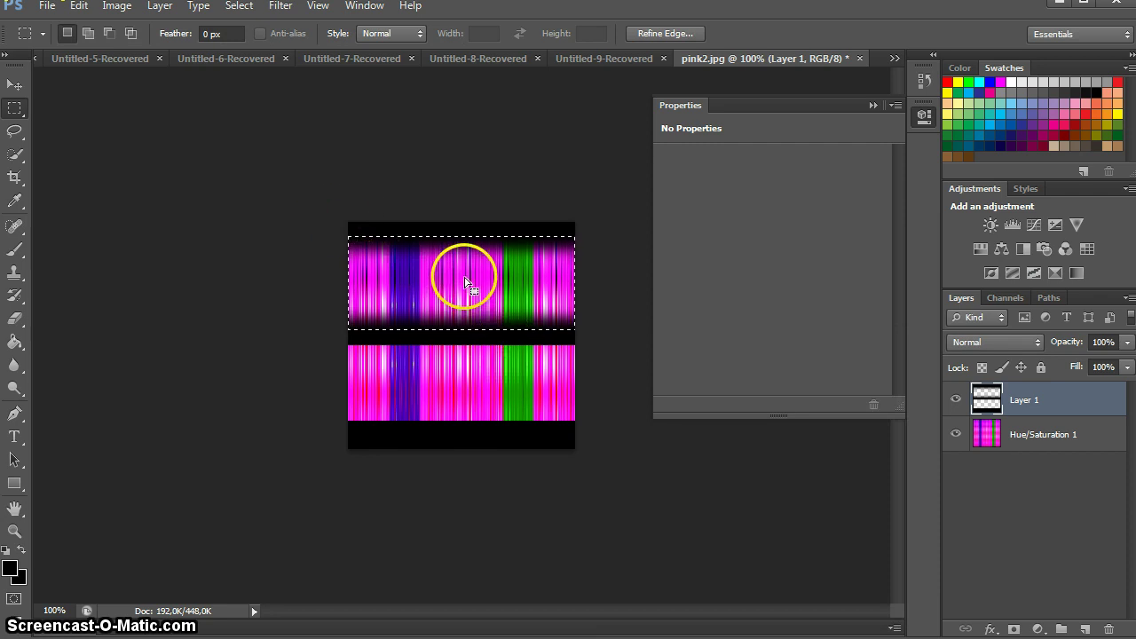
# Move the selection over the lower band and repeat the Gaussian Blur there.
pyautogui.moveTo(464, 282); pyautogui.dragTo(460, 383)
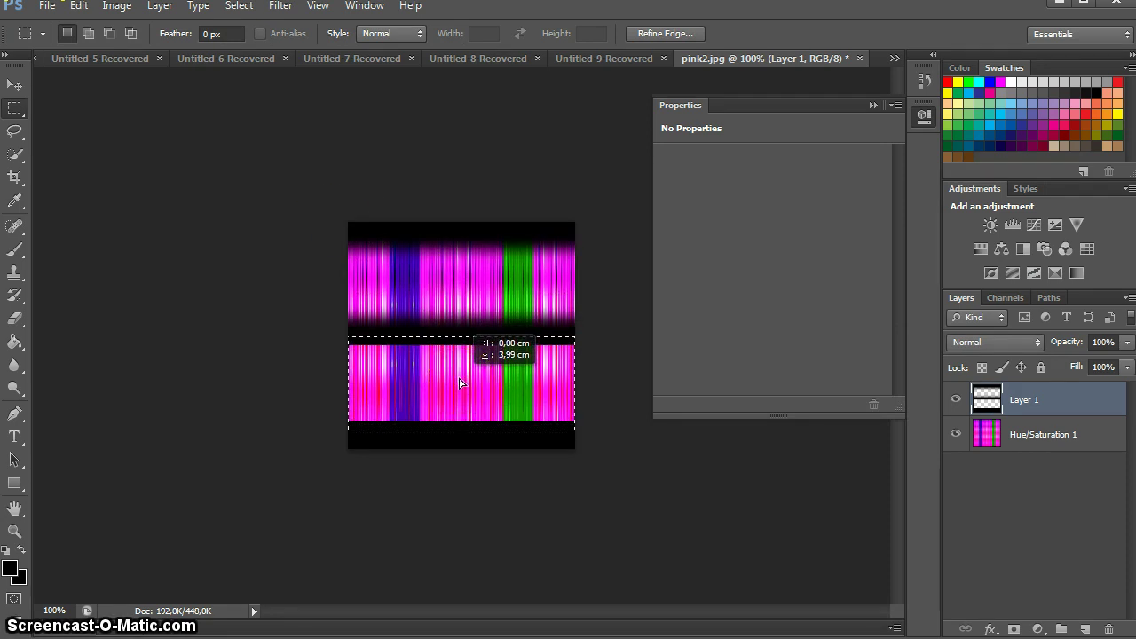
pyautogui.click(460, 384)
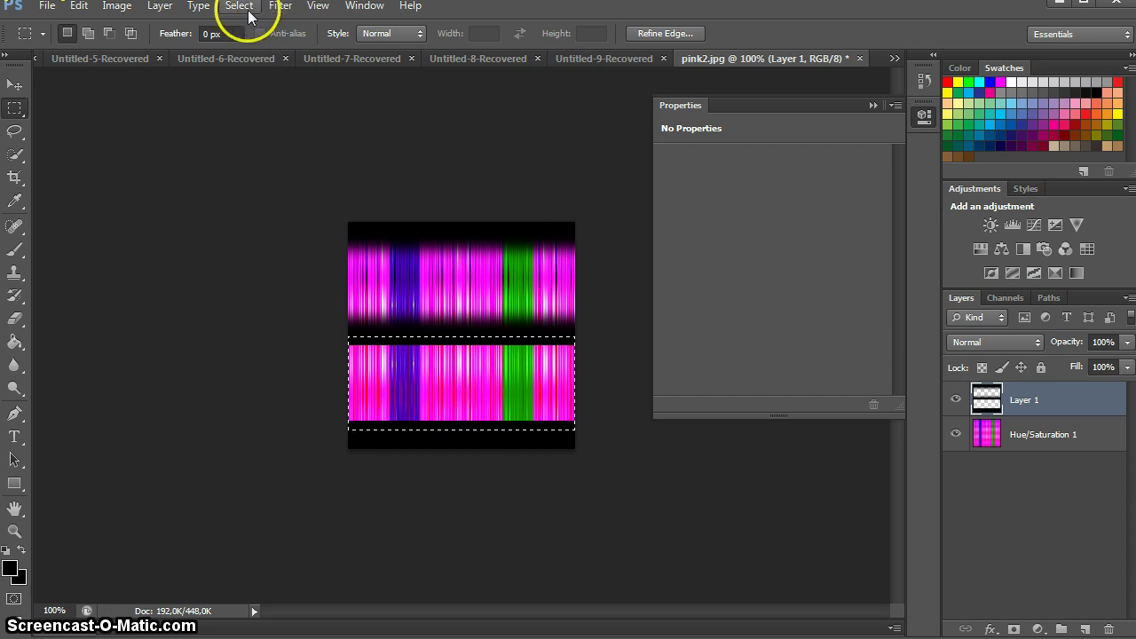
pyautogui.click(279, 7)
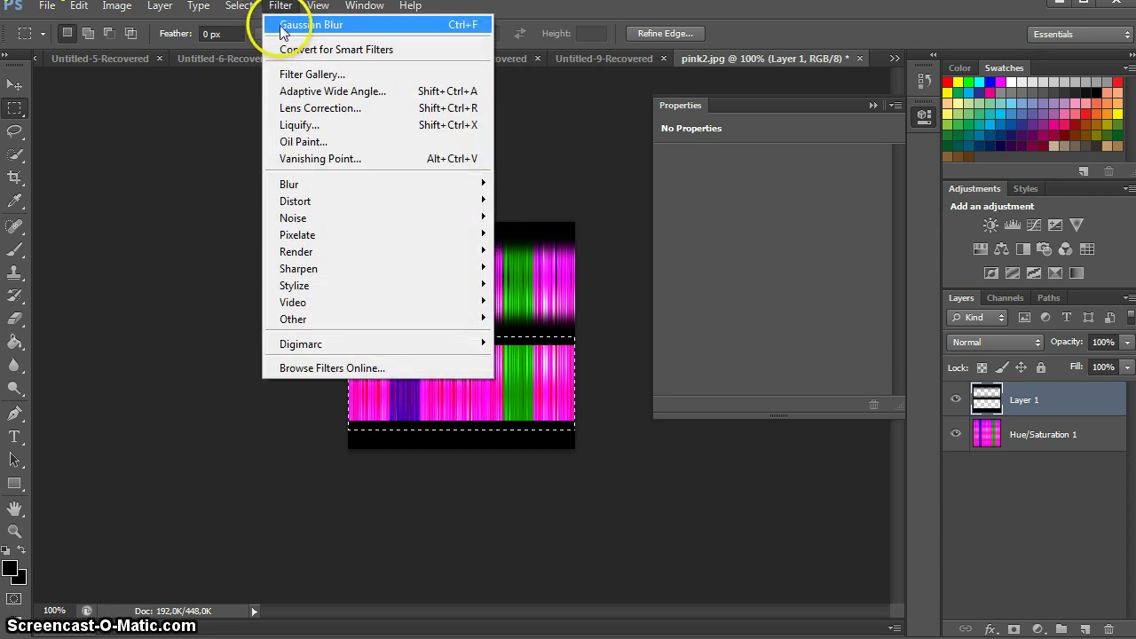
pyautogui.click(280, 27)
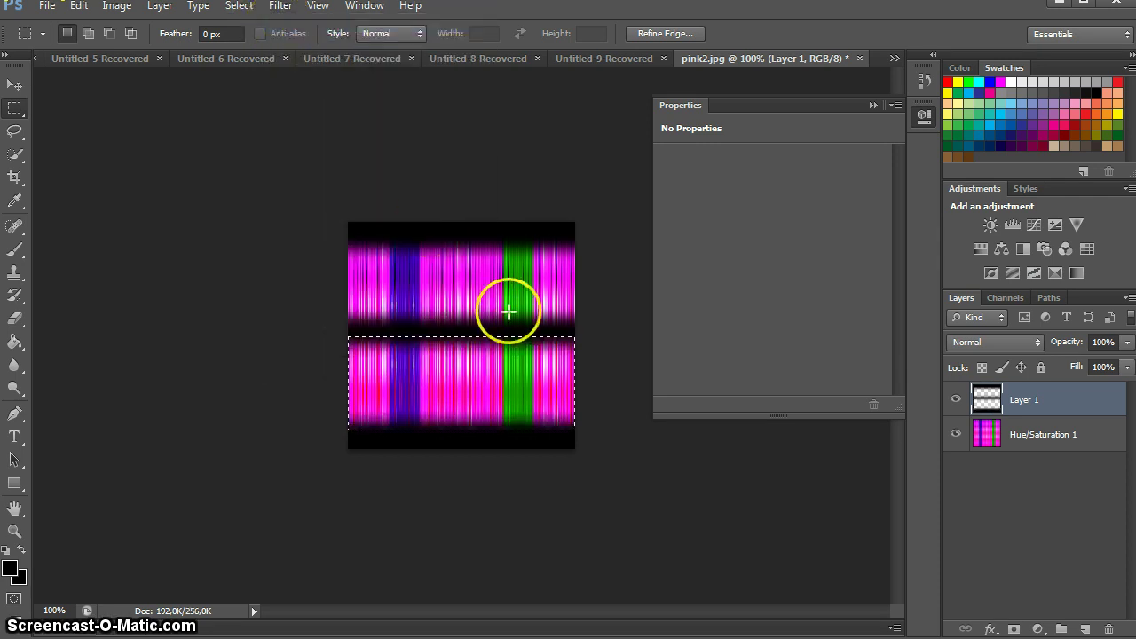
# Deselect and apply a 5.2-pixel Gaussian Blur to the whole of Layer 1.
pyautogui.click(533, 291)
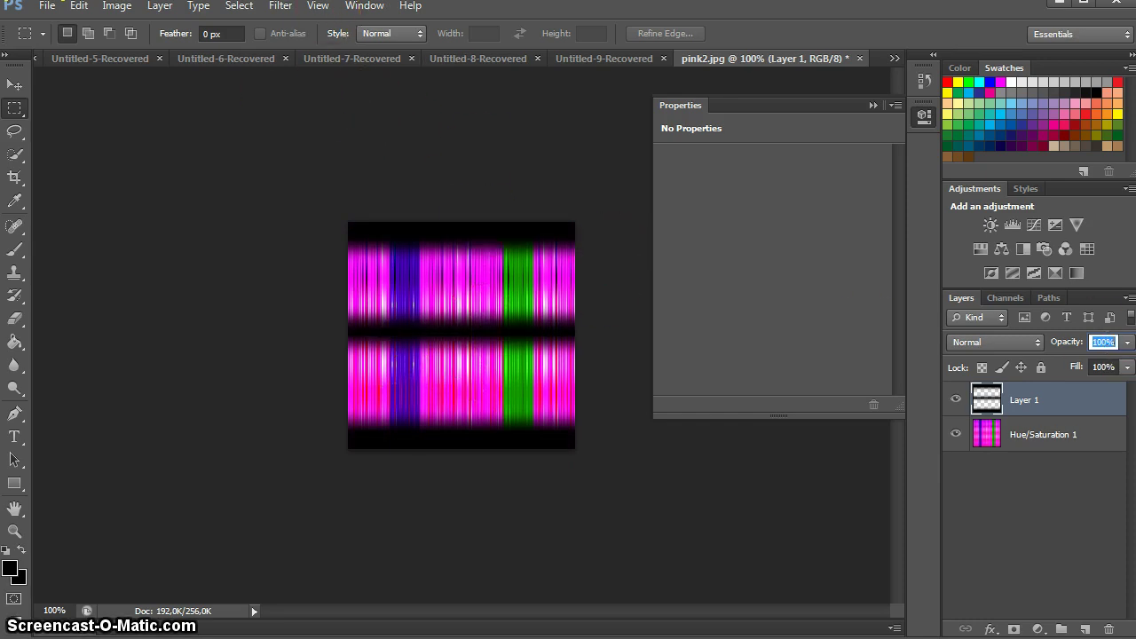
pyautogui.click(283, 7)
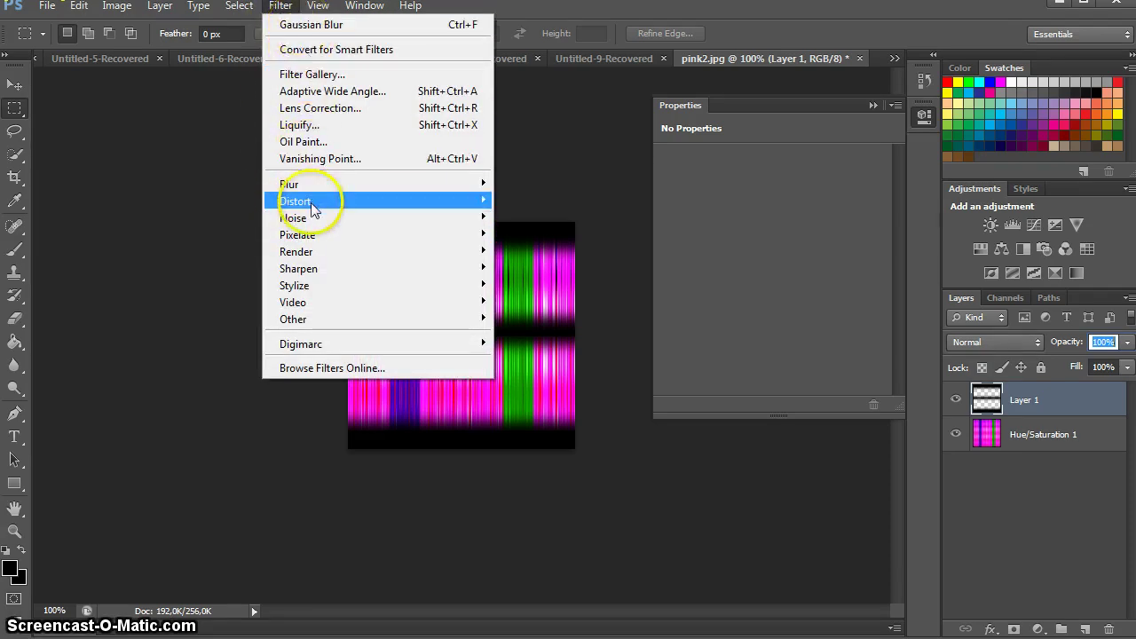
pyautogui.moveTo(297, 201)
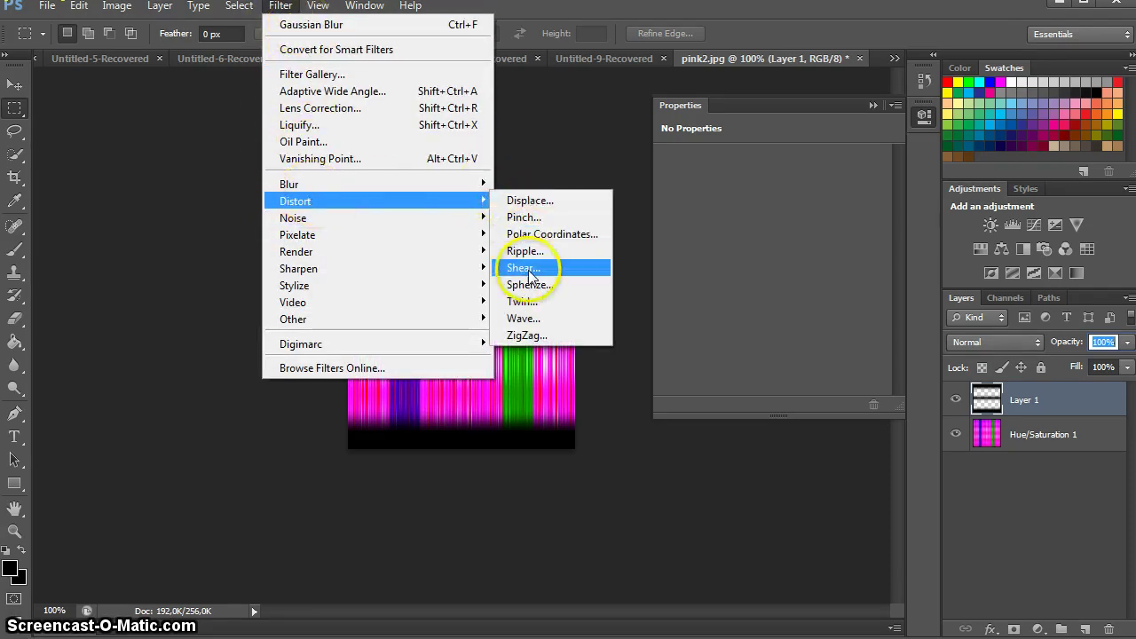
pyautogui.moveTo(404, 186)
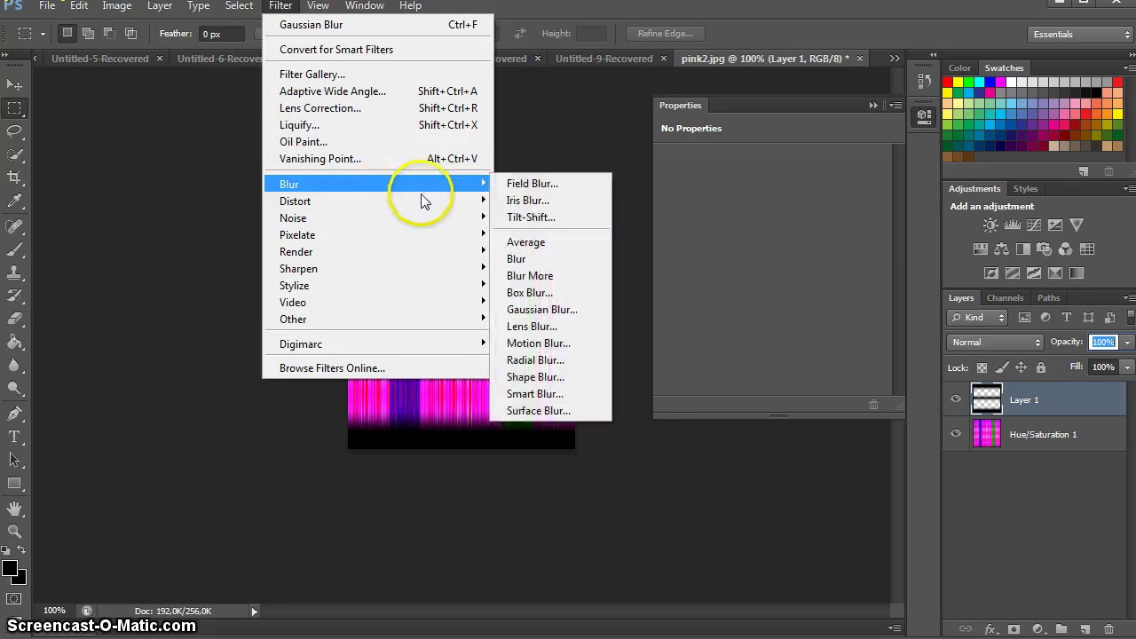
pyautogui.click(542, 309)
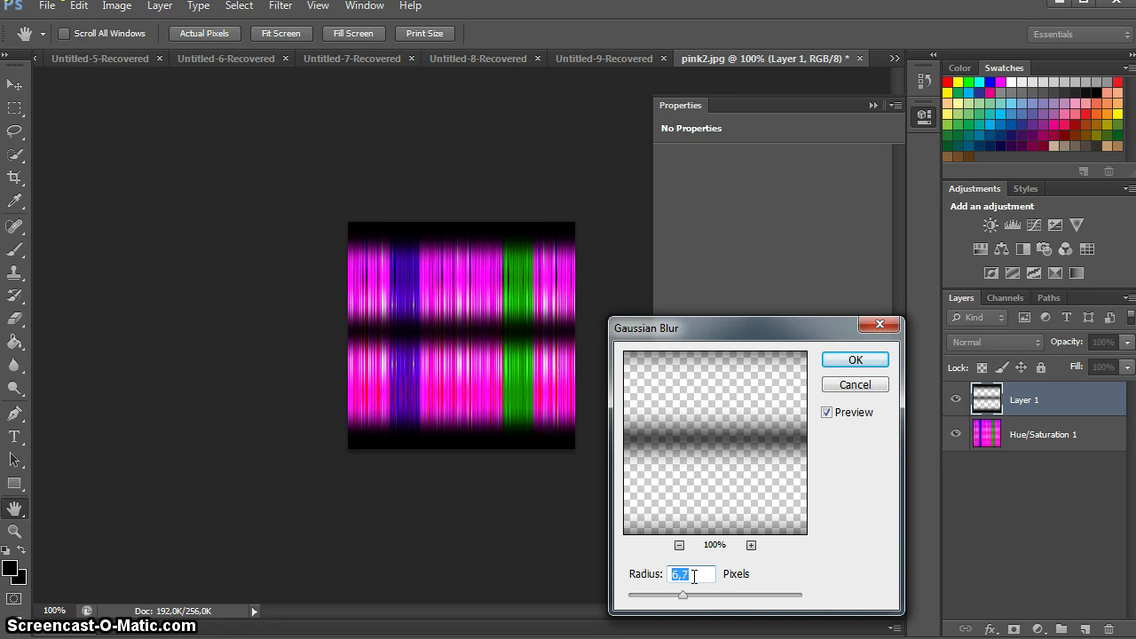
pyautogui.press('Down')
pyautogui.press('Down')
pyautogui.press('Down')
pyautogui.press('Down')
pyautogui.press('Down')
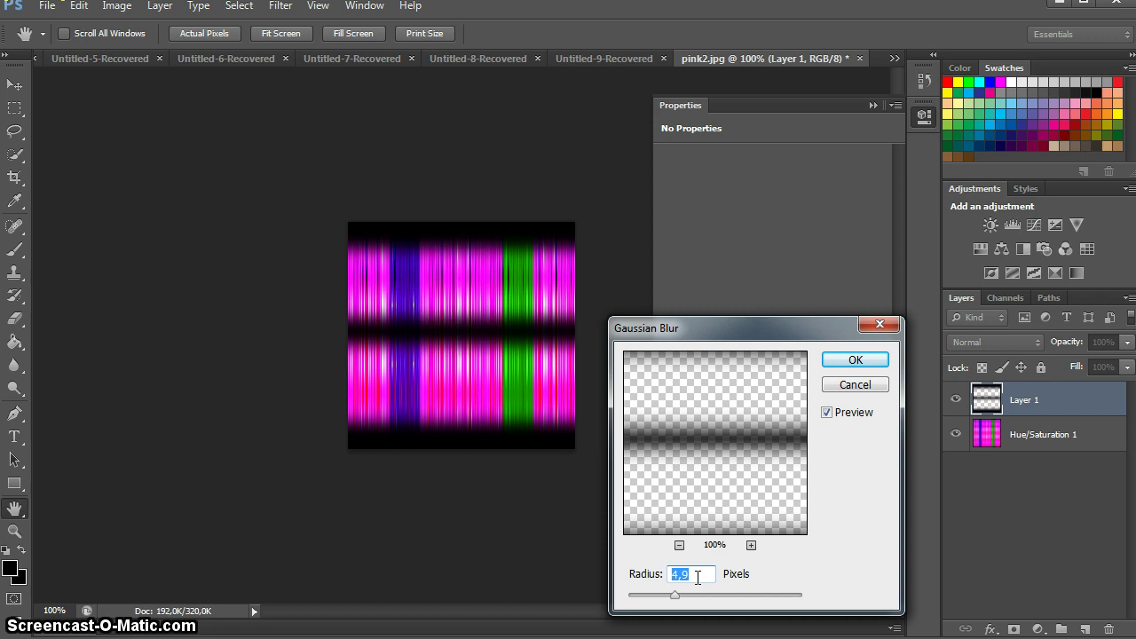
pyautogui.click(854, 360)
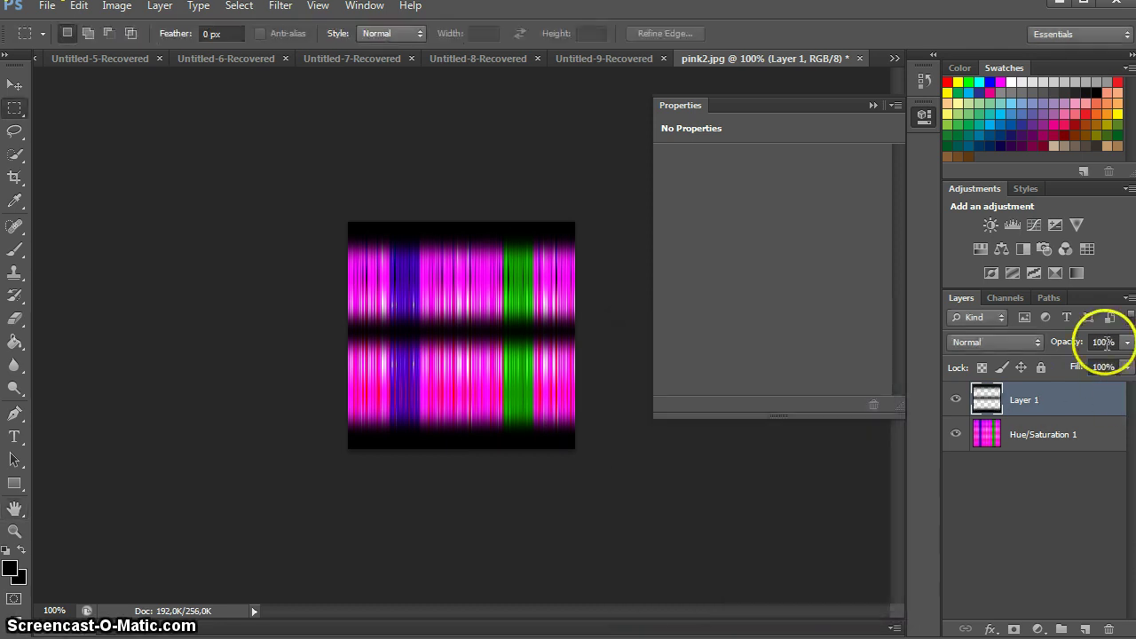
# Set Layer 1's opacity to 83%, then open and dismiss the File menu.
pyautogui.click(1103, 341)
pyautogui.press('Down')
pyautogui.press('Down')
pyautogui.press('Down')
pyautogui.press('Down')
pyautogui.press('Down')
pyautogui.press('Down')
pyautogui.press('Down')
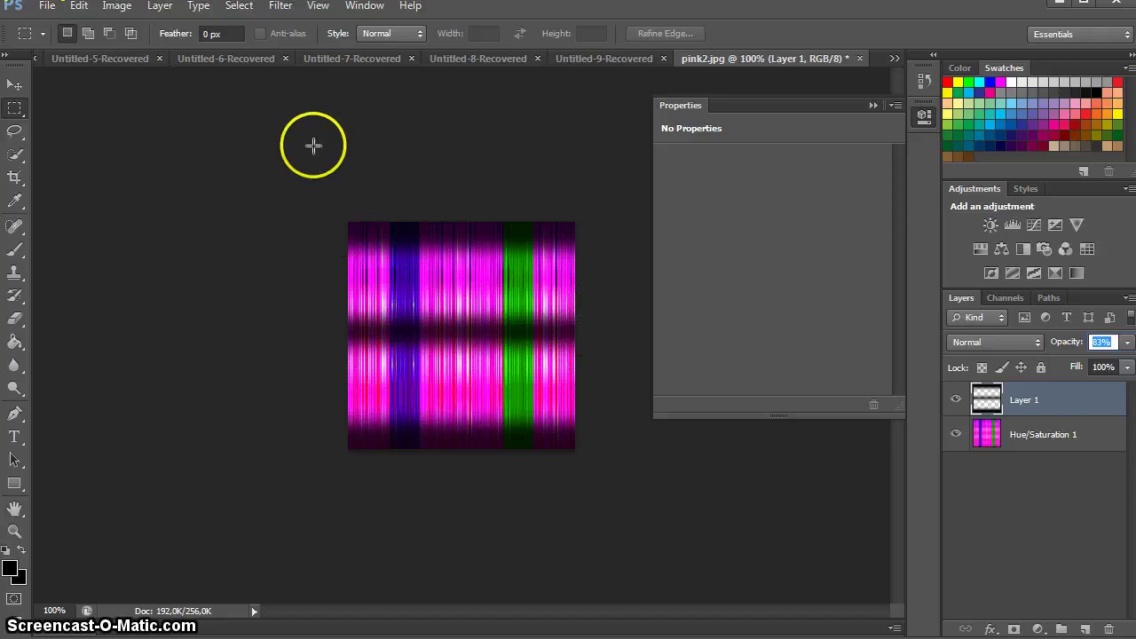
pyautogui.click(49, 7)
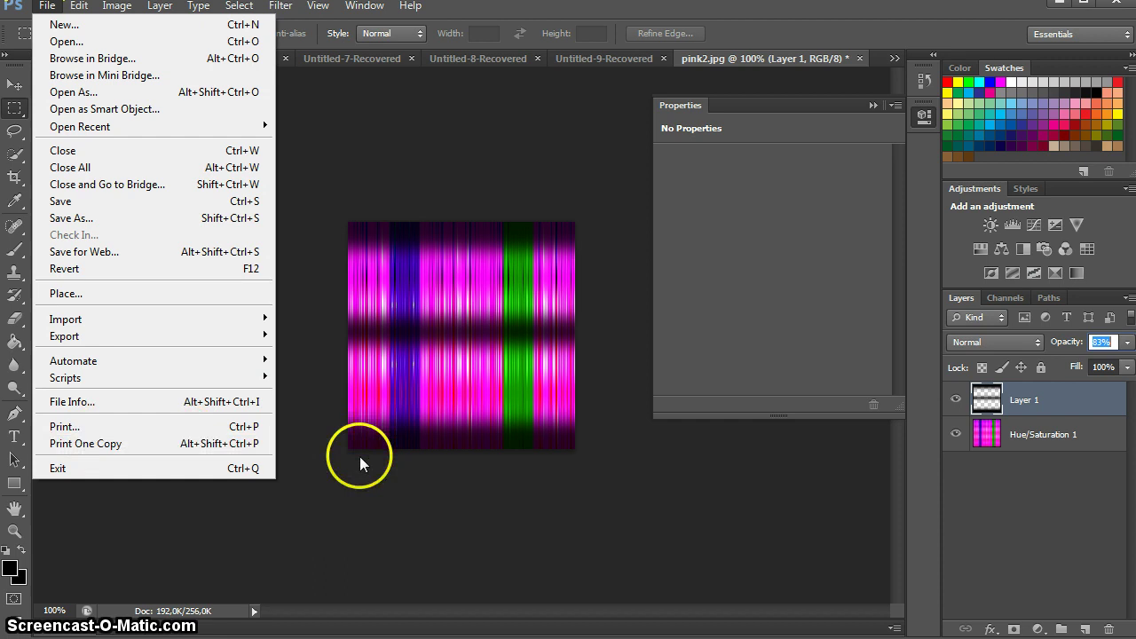
pyautogui.click(656, 490)
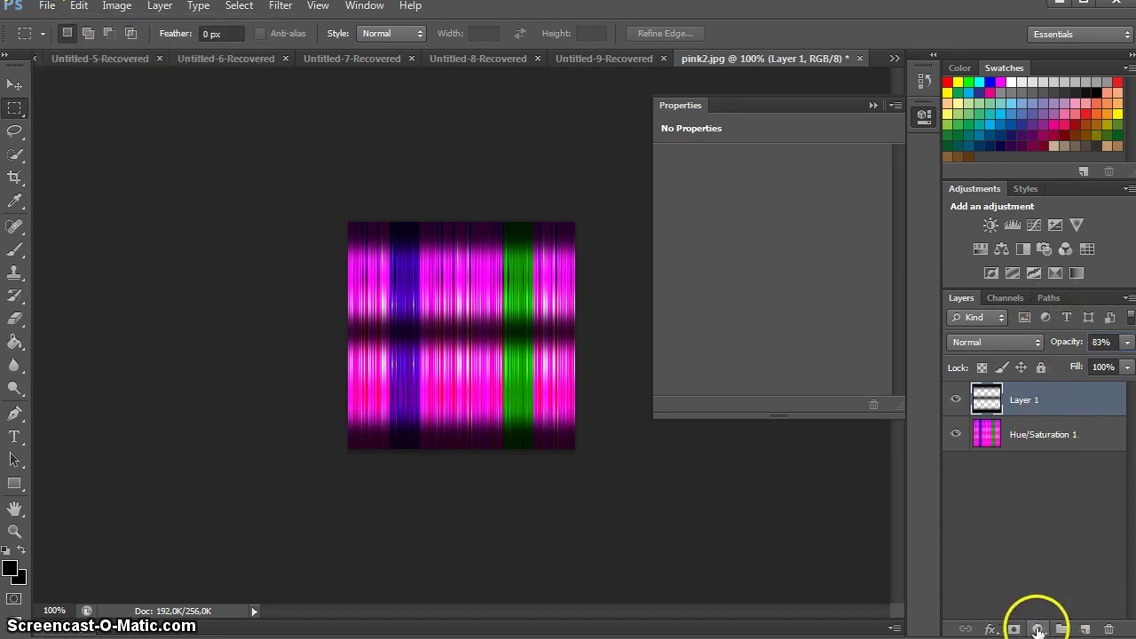
# Add a Brightness/Contrast layer at Contrast 100, test brightness values, then set Layer 1's opacity to 76%.
pyautogui.click(1036, 629)
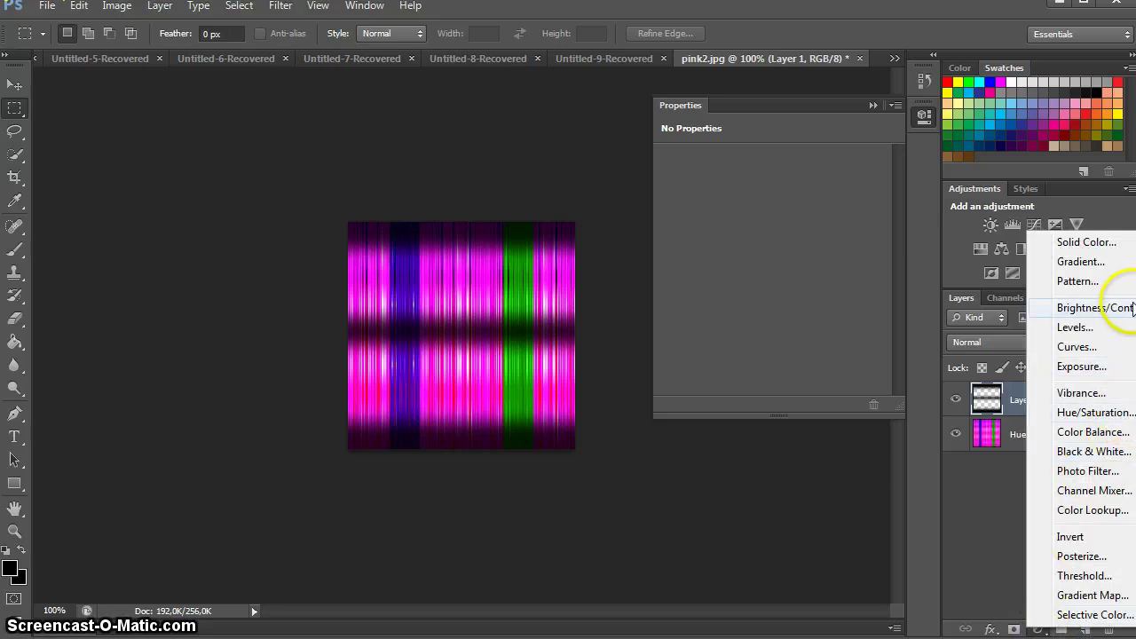
pyautogui.click(1100, 308)
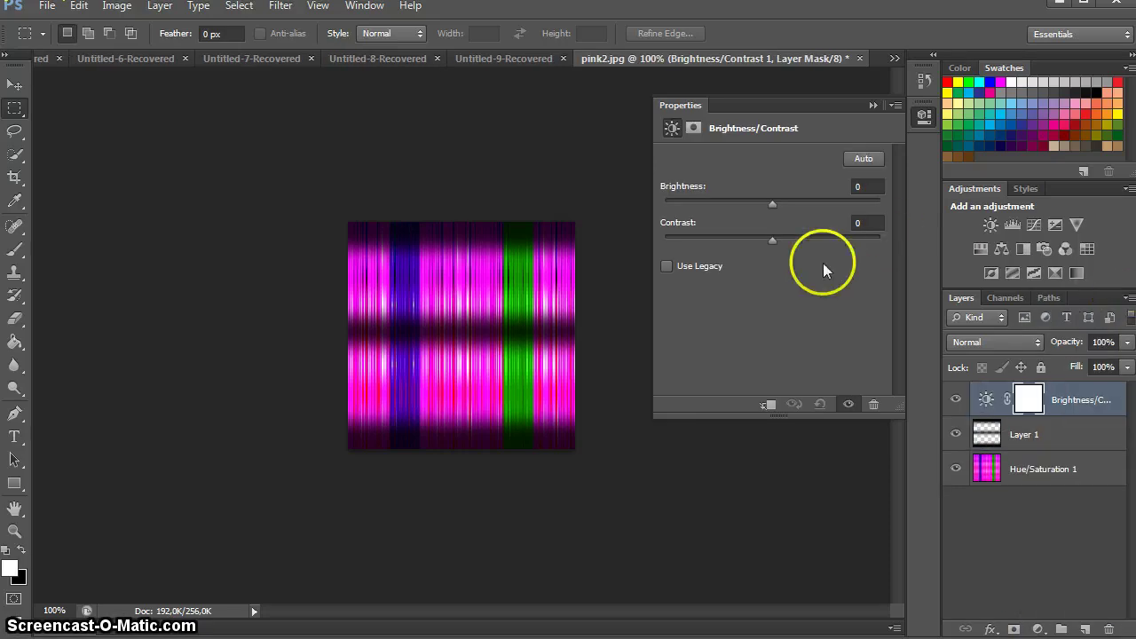
pyautogui.click(772, 239)
pyautogui.hotkey('shift', 'Up')
pyautogui.hotkey('shift', 'Up')
pyautogui.hotkey('shift', 'Up')
pyautogui.hotkey('shift', 'Up')
pyautogui.hotkey('shift', 'Up')
pyautogui.hotkey('shift', 'Up')
pyautogui.hotkey('shift', 'Up')
pyautogui.hotkey('shift', 'Up')
pyautogui.hotkey('shift', 'Up')
pyautogui.hotkey('shift', 'Up')
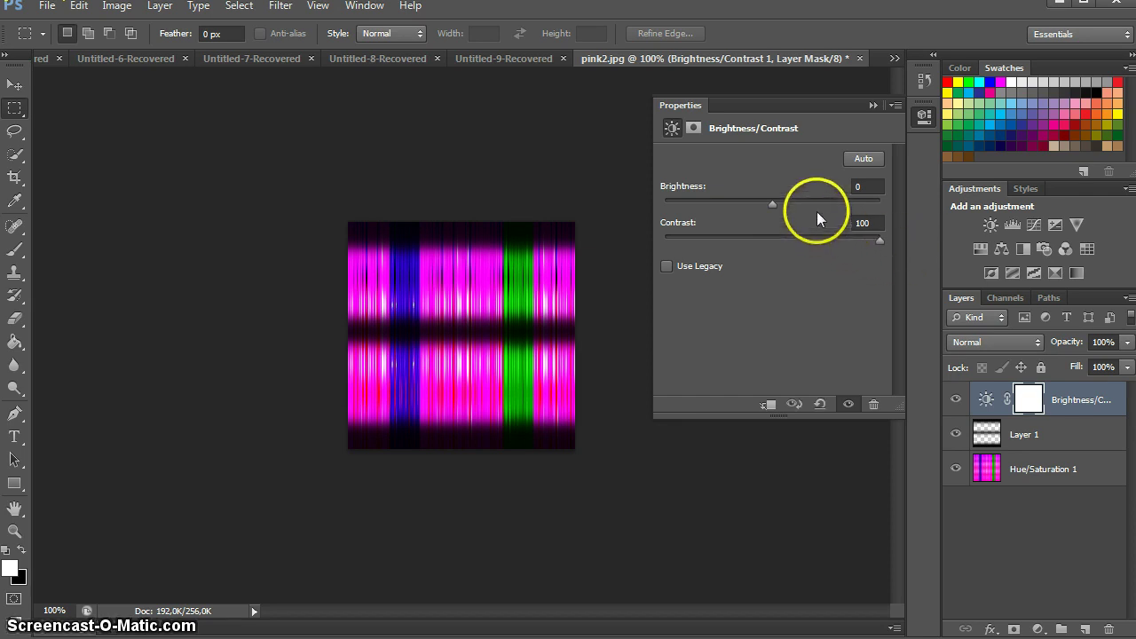
pyautogui.moveTo(774, 204); pyautogui.dragTo(786, 206)
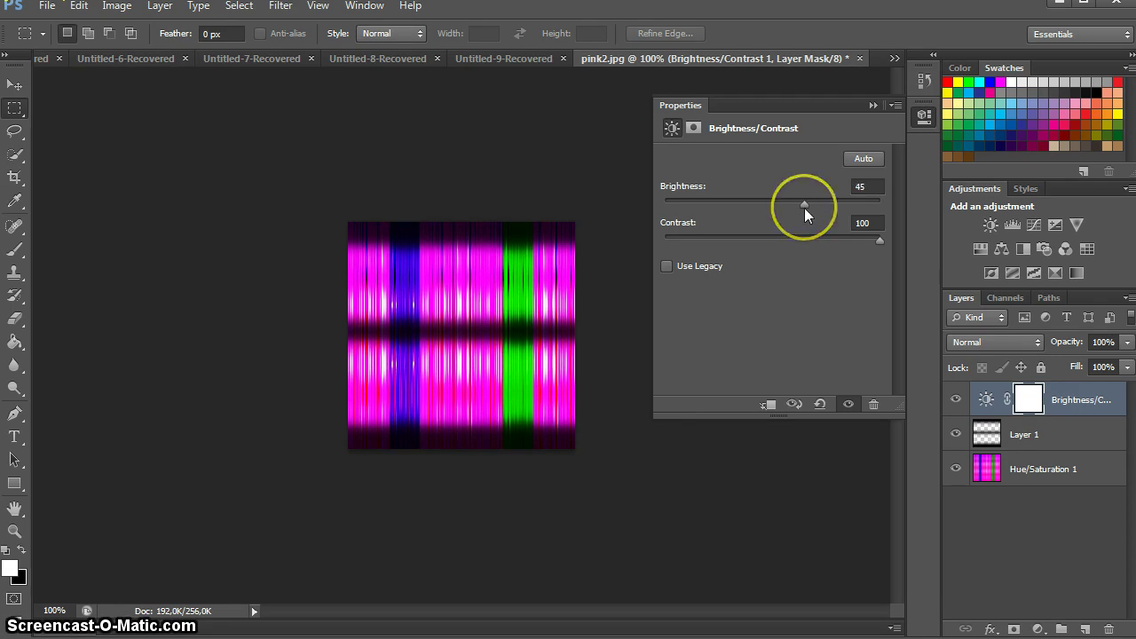
pyautogui.moveTo(804, 210); pyautogui.dragTo(772, 225)
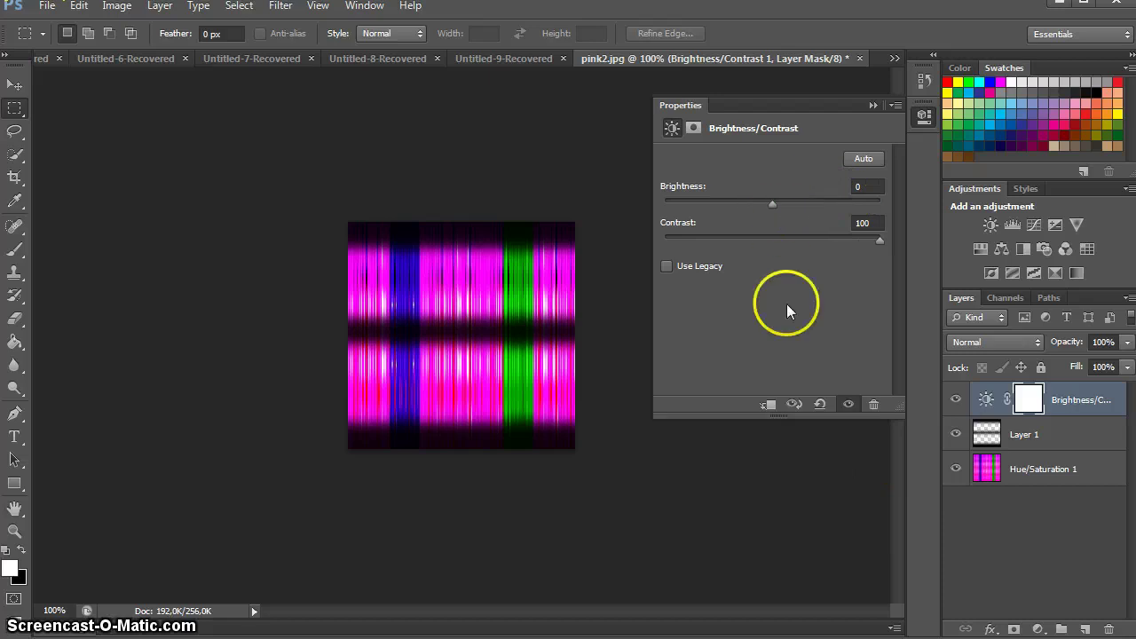
pyautogui.click(1080, 430)
pyautogui.click(1100, 341)
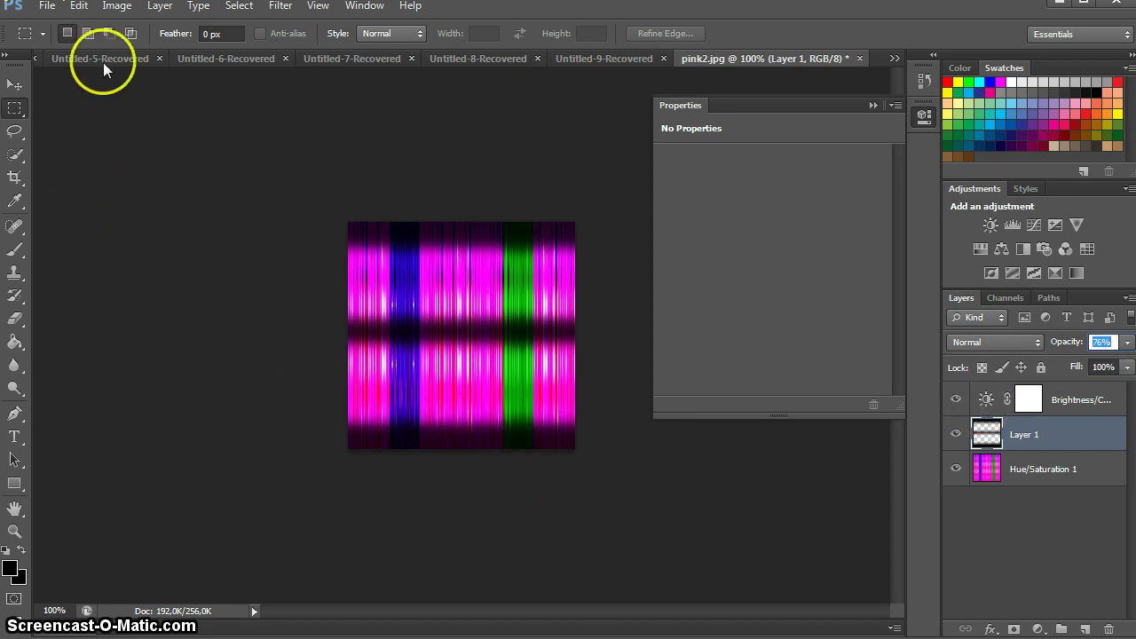
# Start a Save As of the texture with JPEG as the file format.
pyautogui.click(39, 7)
pyautogui.moveTo(111, 359)
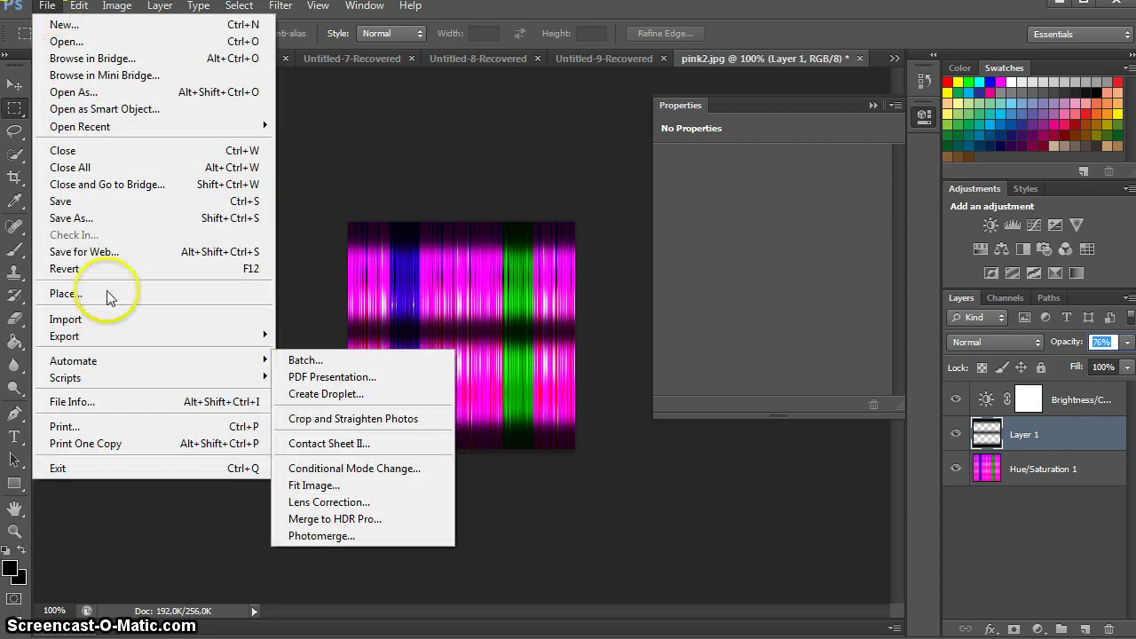
pyautogui.click(81, 223)
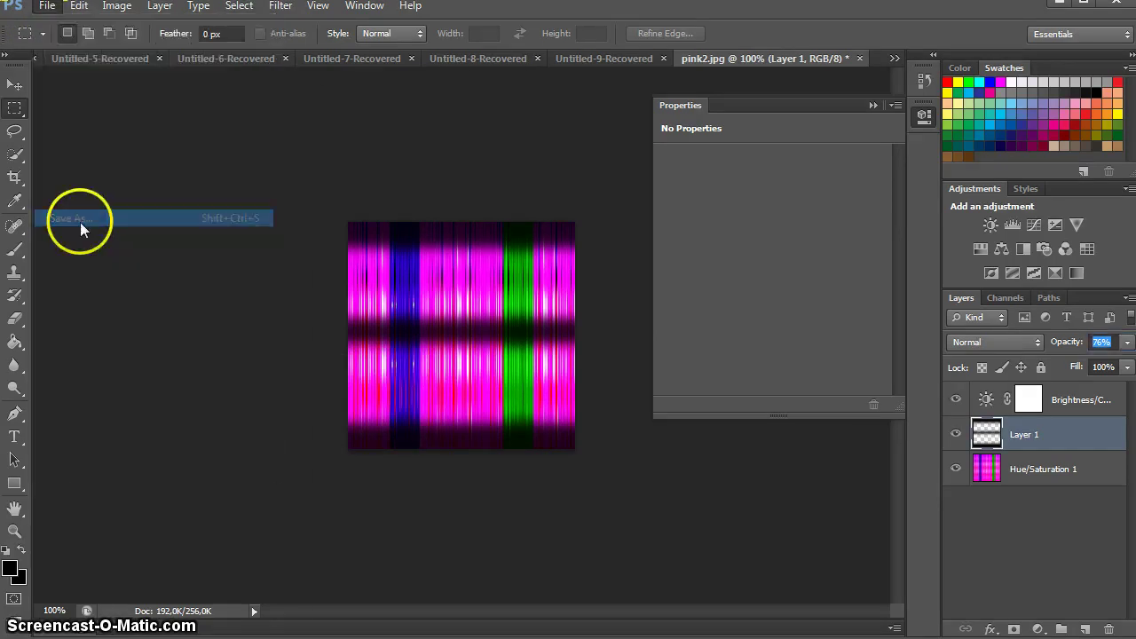
pyautogui.click(595, 438)
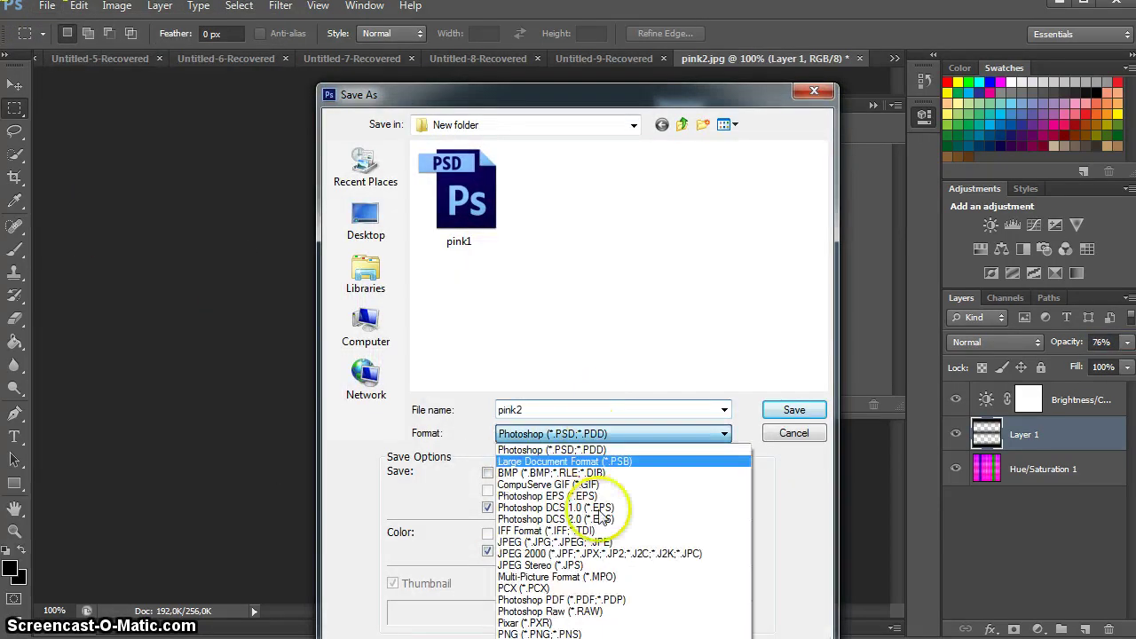
pyautogui.click(602, 543)
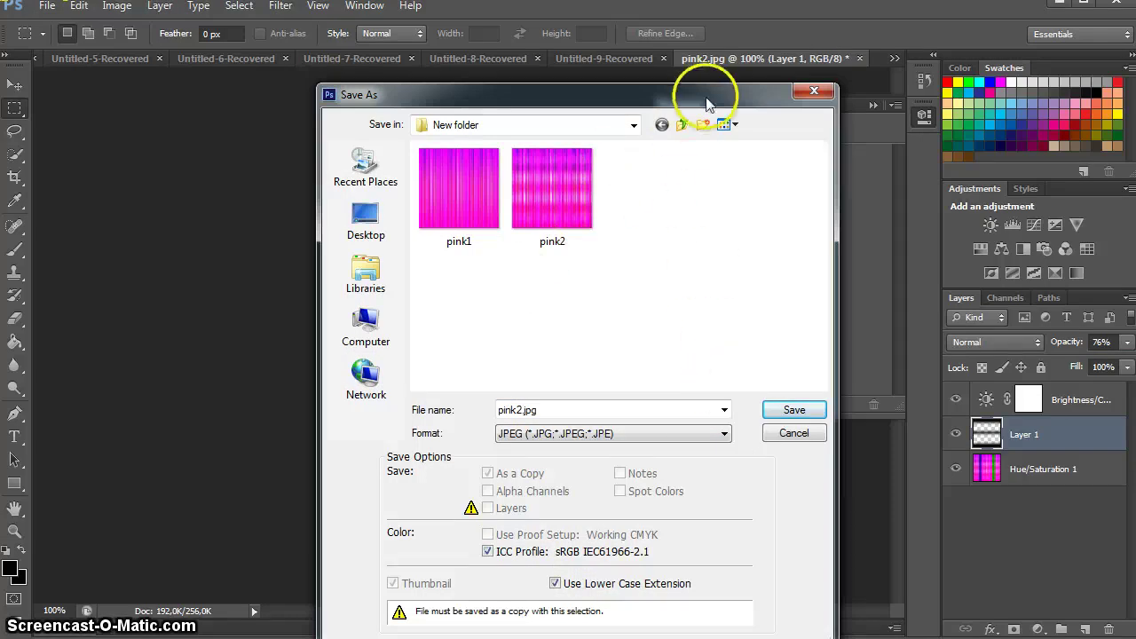
pyautogui.moveTo(715, 94); pyautogui.dragTo(1039, 148)
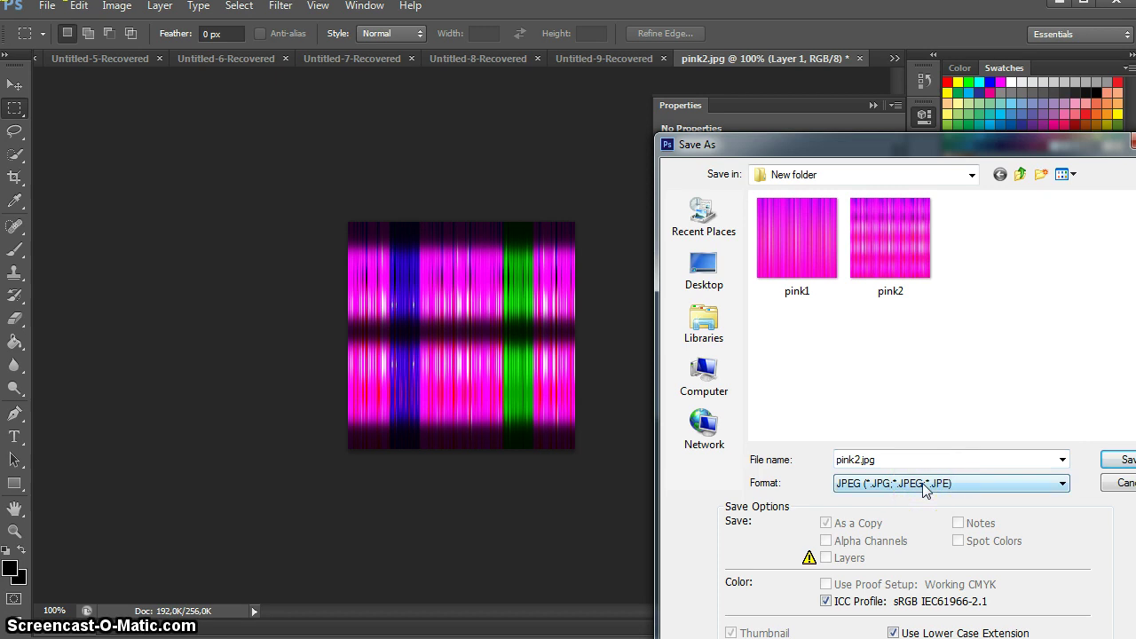
pyautogui.click(925, 489)
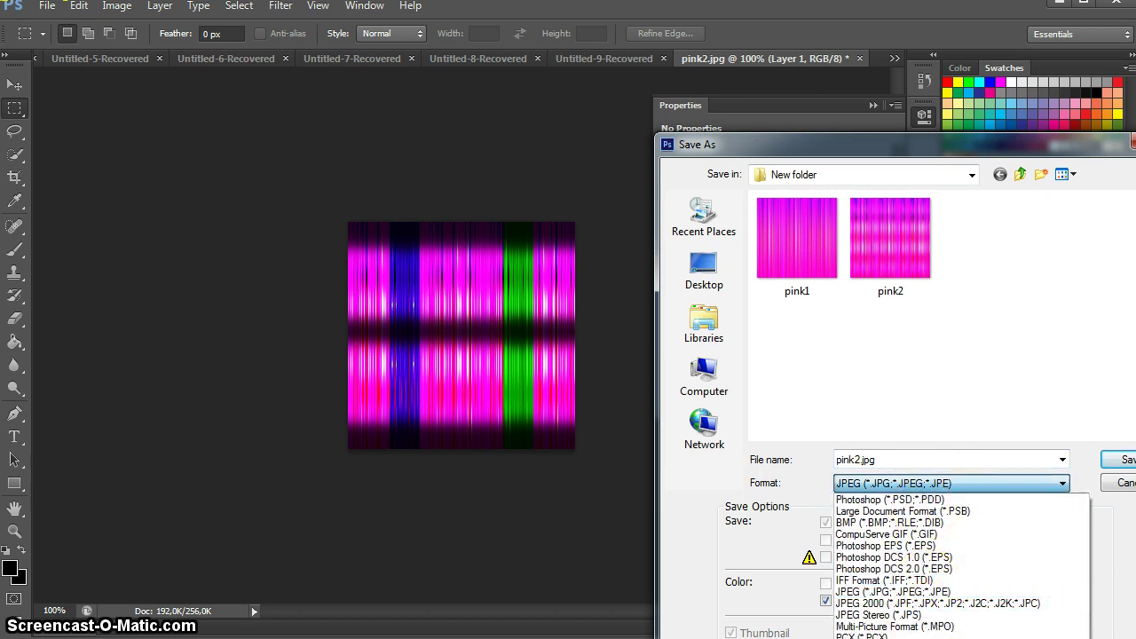
pyautogui.click(931, 592)
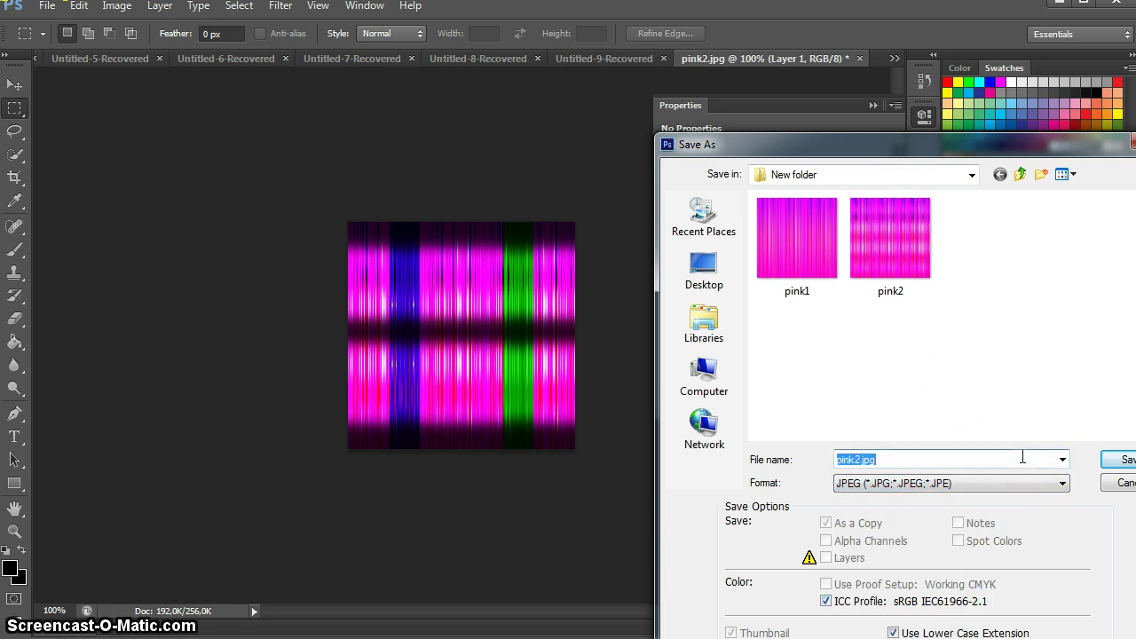
# Name the file pink3 and save it as a Maximum quality 12 JPEG.
pyautogui.press('BackSpace')
pyautogui.press('BackSpace')
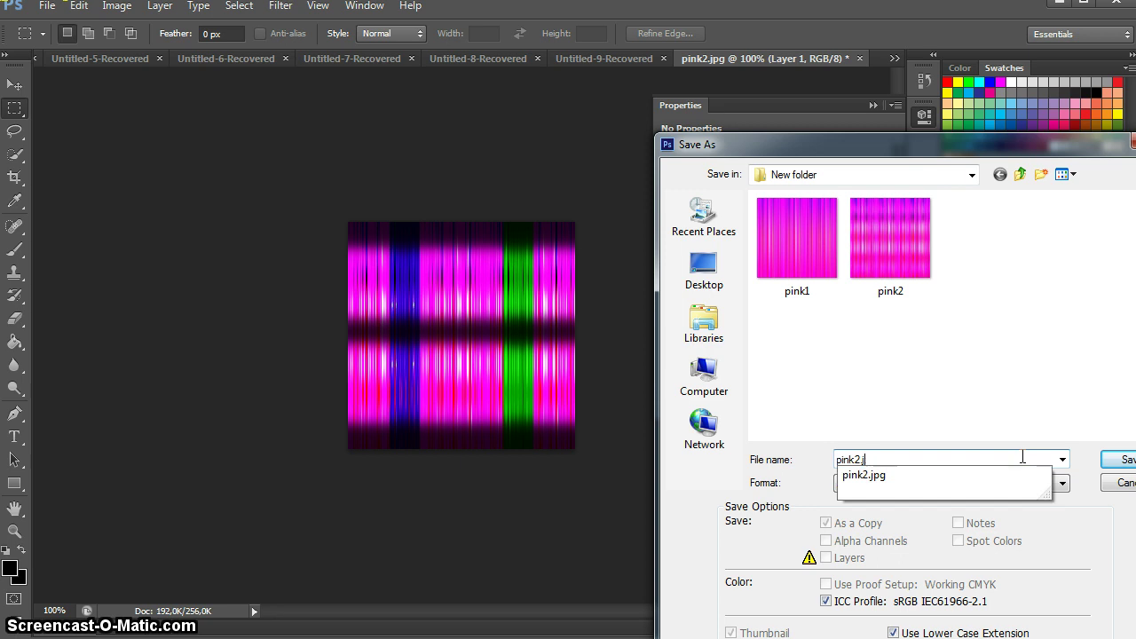
pyautogui.press('BackSpace')
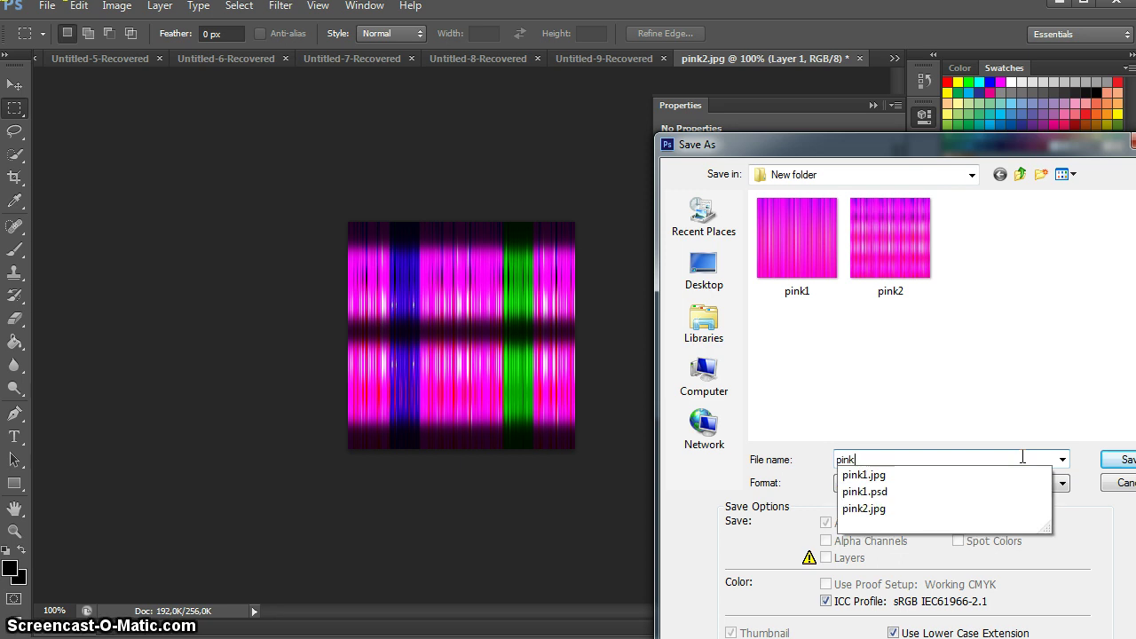
pyautogui.write('3')
pyautogui.click(1120, 459)
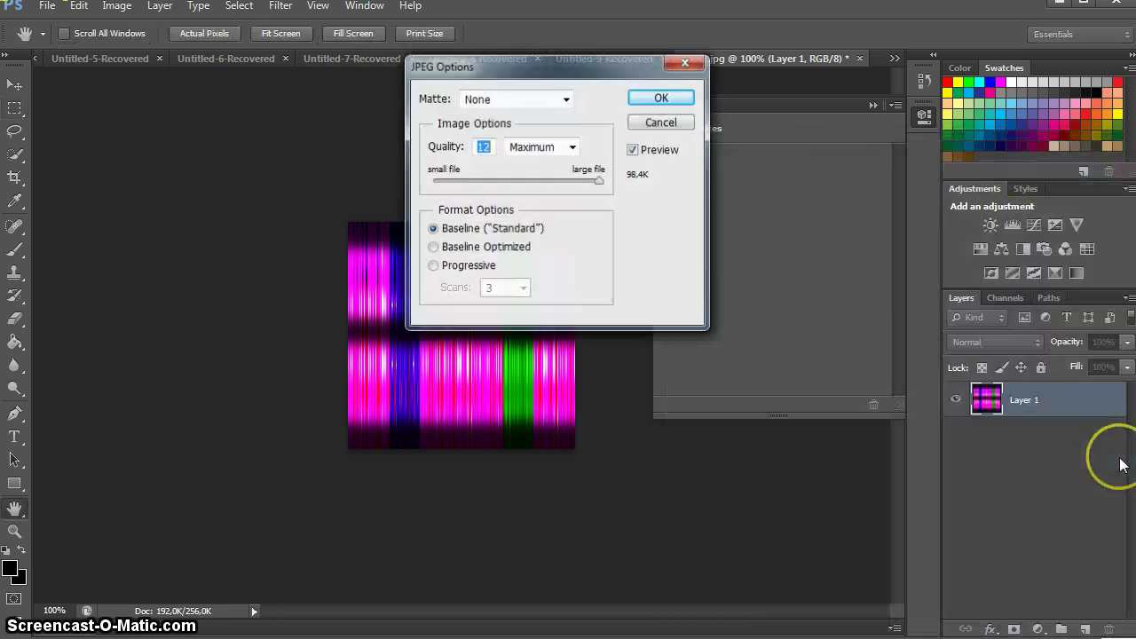
pyautogui.click(672, 107)
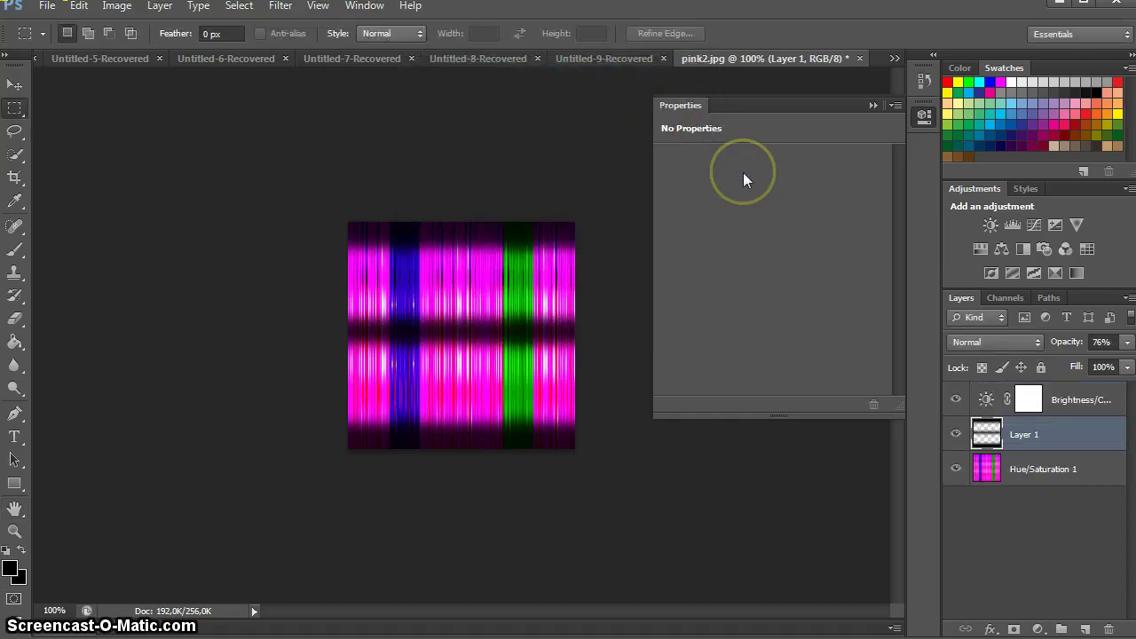
pyautogui.hotkey('alt', 'Tab')
pyautogui.hotkey('alt', 'Tab')
pyautogui.hotkey('alt', 'Tab')
# In IMVU, load pink3 as the hair texture, apply it, and rotate the avatar to view it.
pyautogui.hotkey('alt', 'Tab')
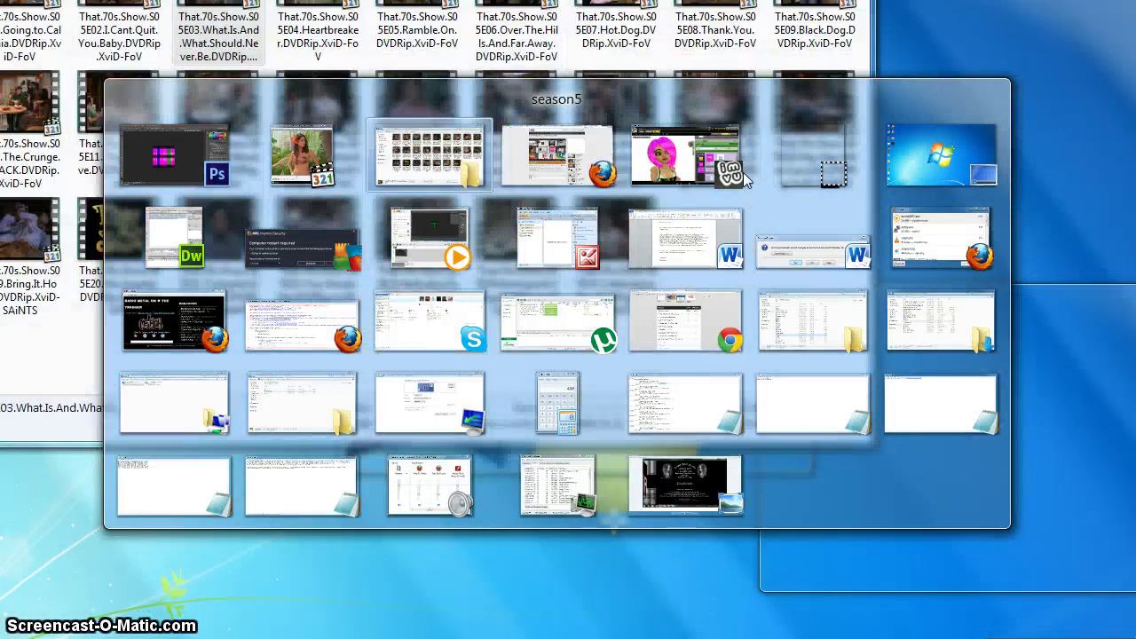
pyautogui.hotkey('alt', 'Tab')
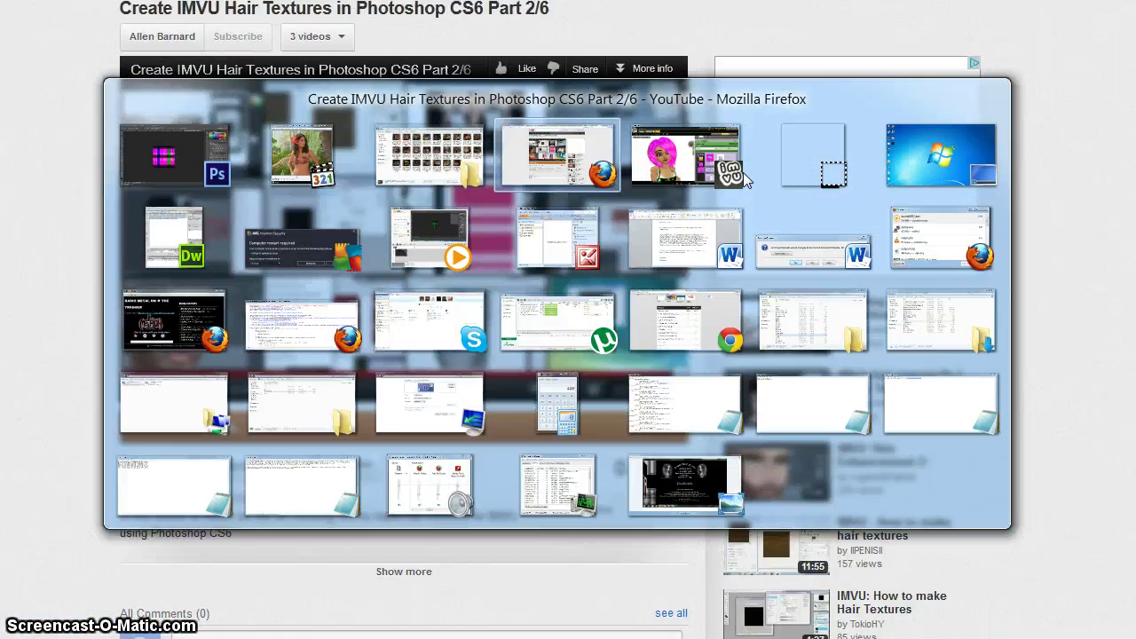
pyautogui.hotkey('alt', 'Tab')
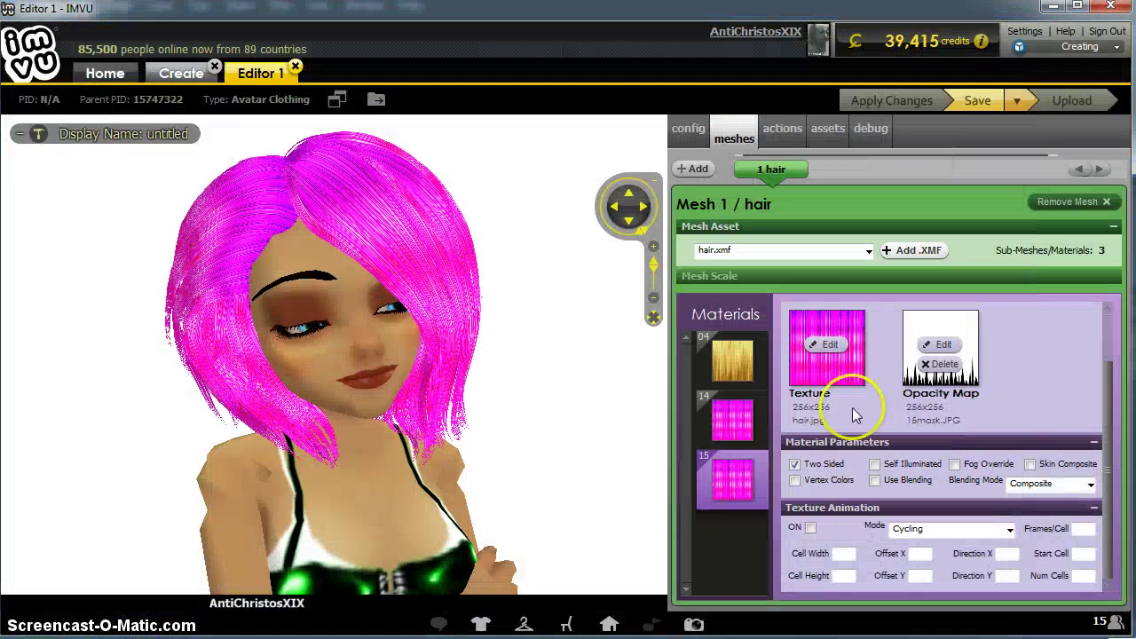
pyautogui.click(824, 353)
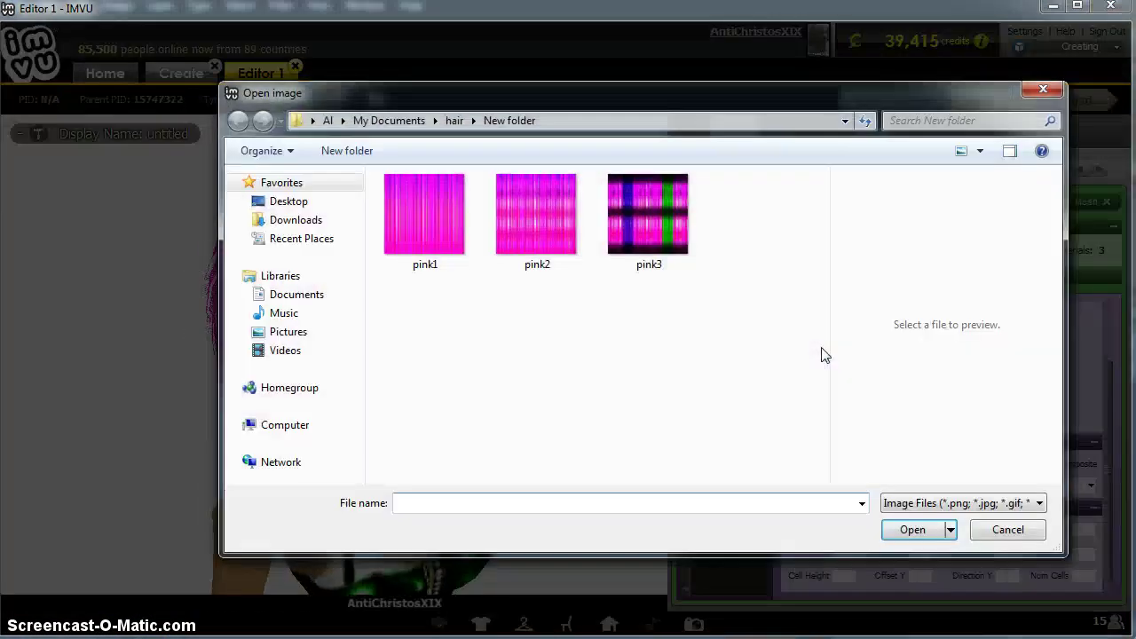
pyautogui.click(696, 251)
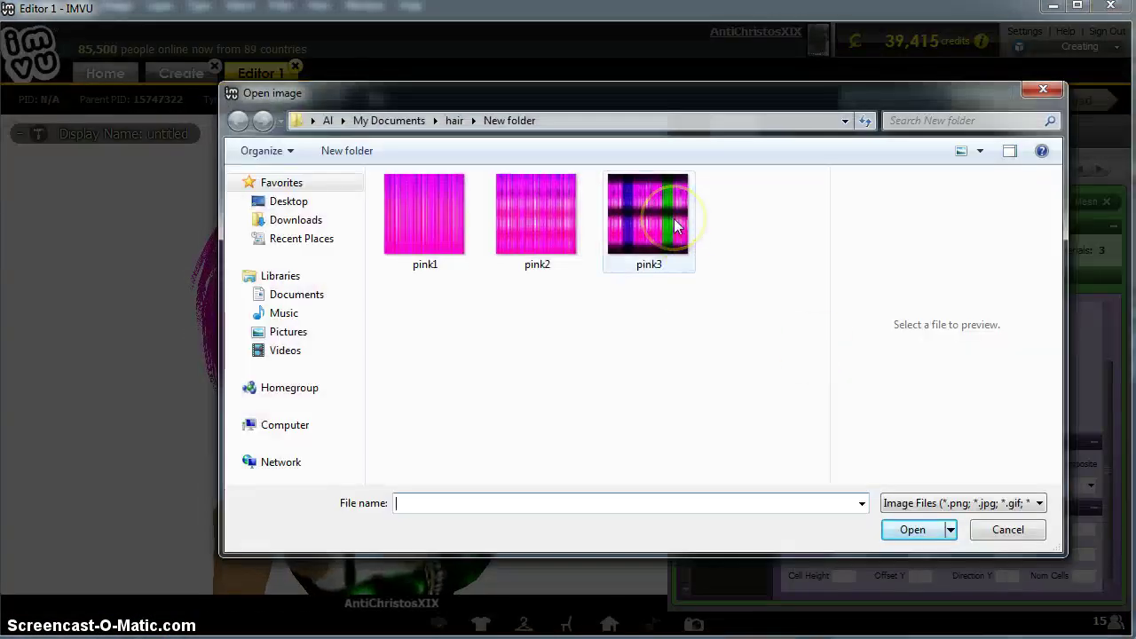
pyautogui.doubleClick(674, 227)
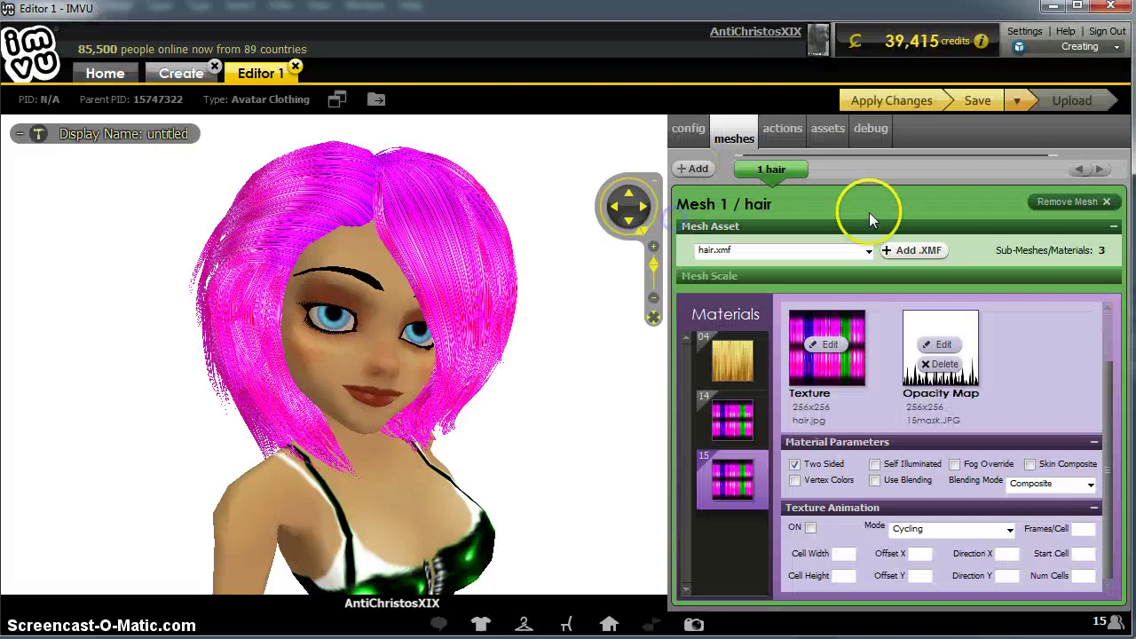
pyautogui.click(899, 104)
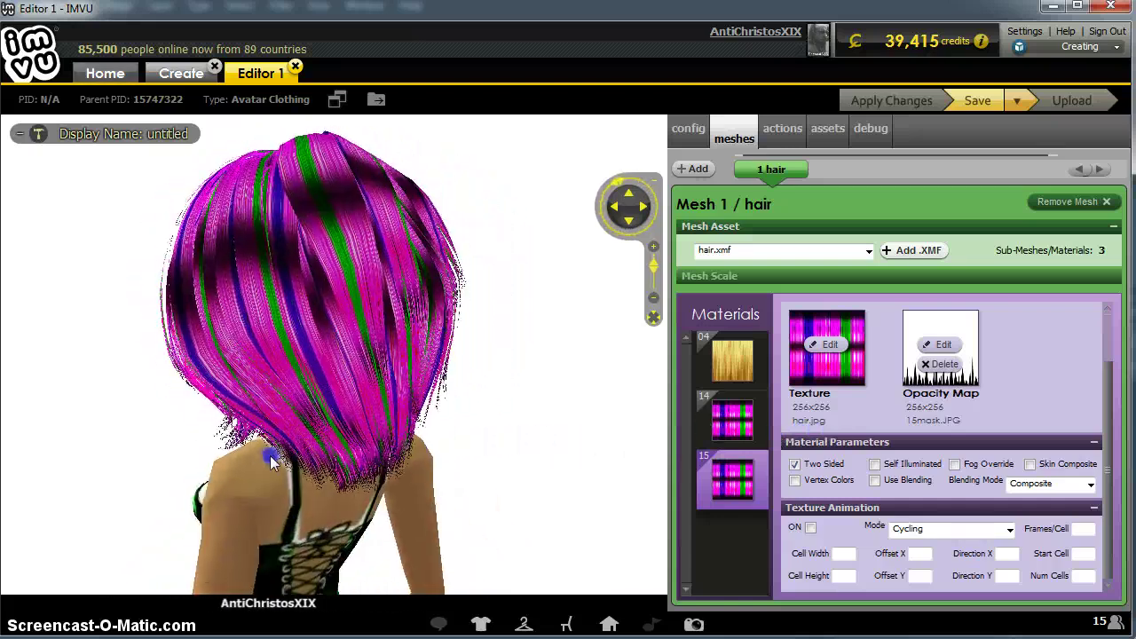
pyautogui.moveTo(270, 459); pyautogui.dragTo(568, 459)
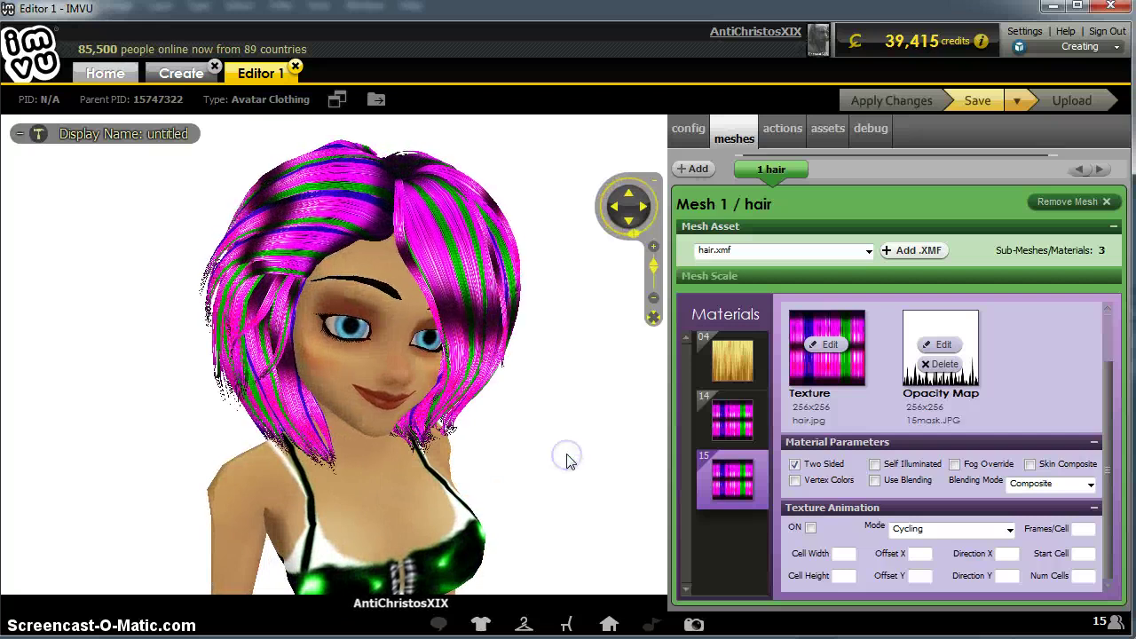
pyautogui.hotkey('alt', 'Tab')
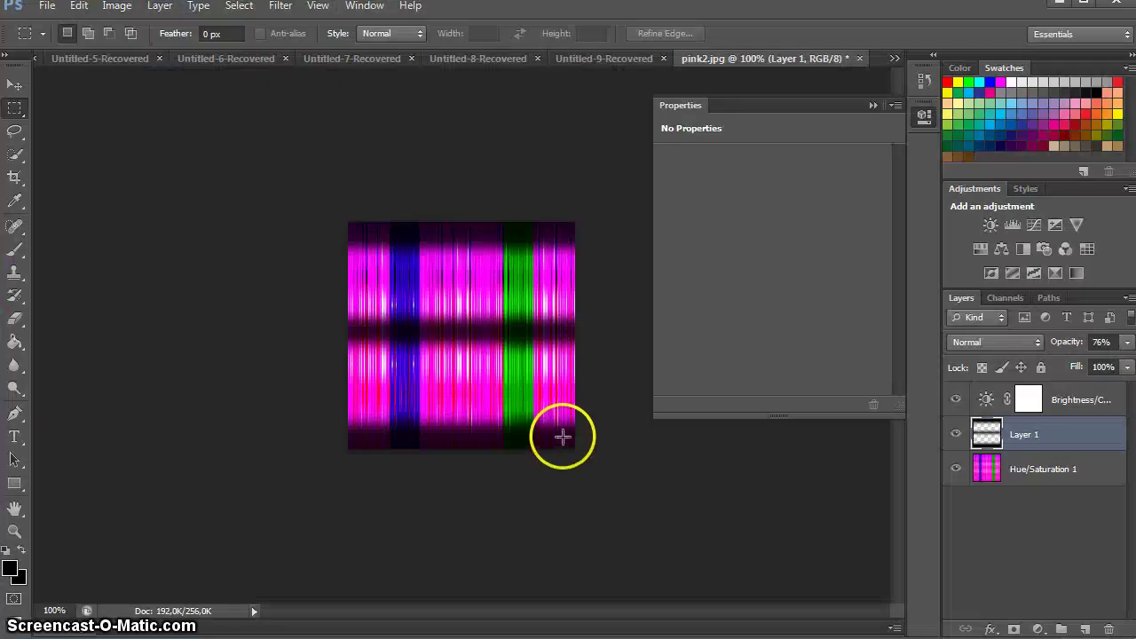
# Lower Layer 1's opacity from 76% to 58%.
pyautogui.click(1102, 342)
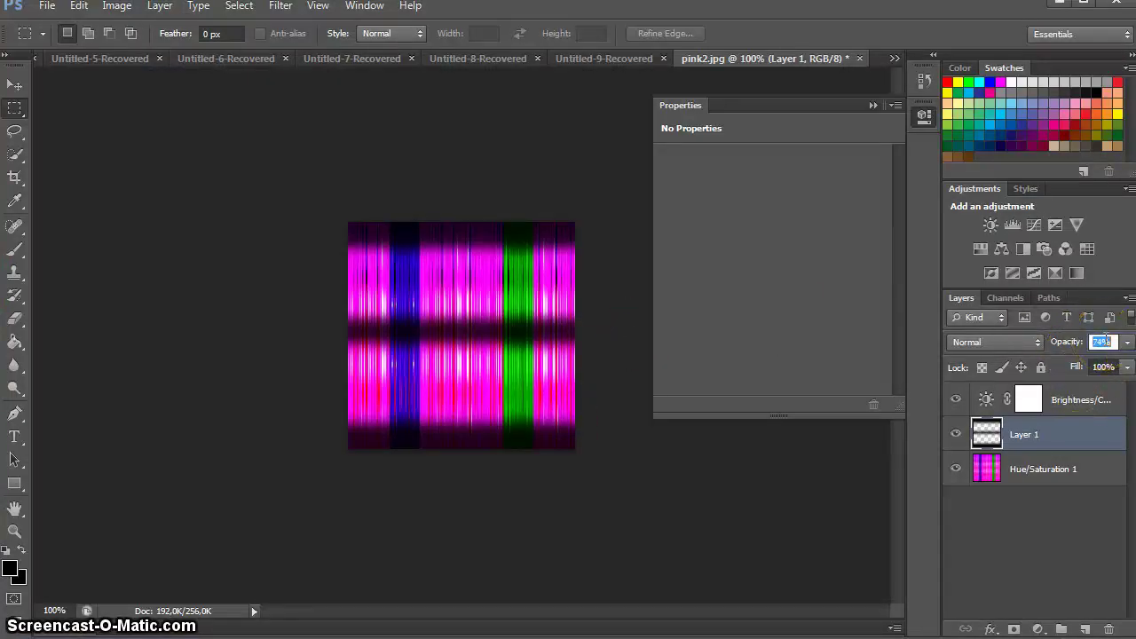
pyautogui.scroll(-7, 1105, 337)
pyautogui.scroll(1, 1105, 337)
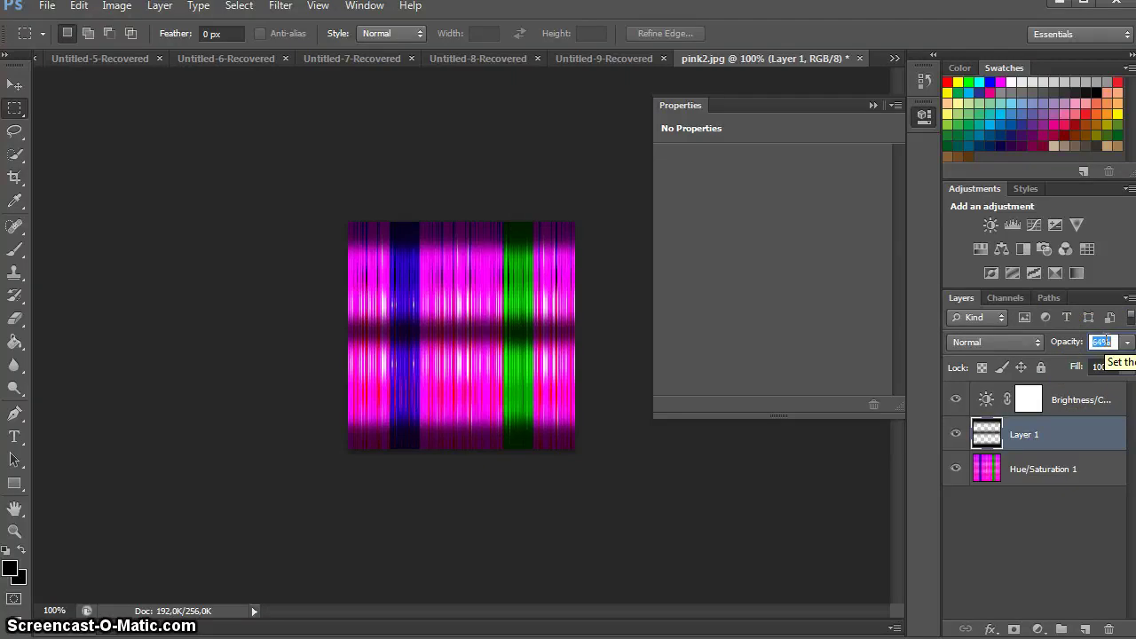
pyautogui.scroll(-5, 1106, 339)
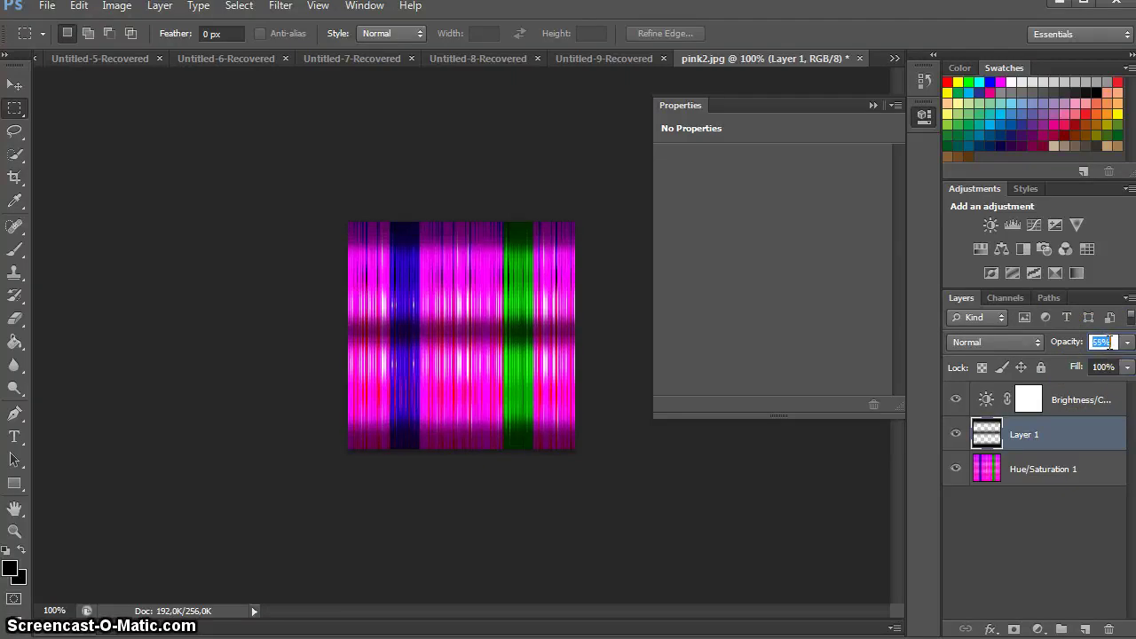
pyautogui.scroll(2, 1113, 343)
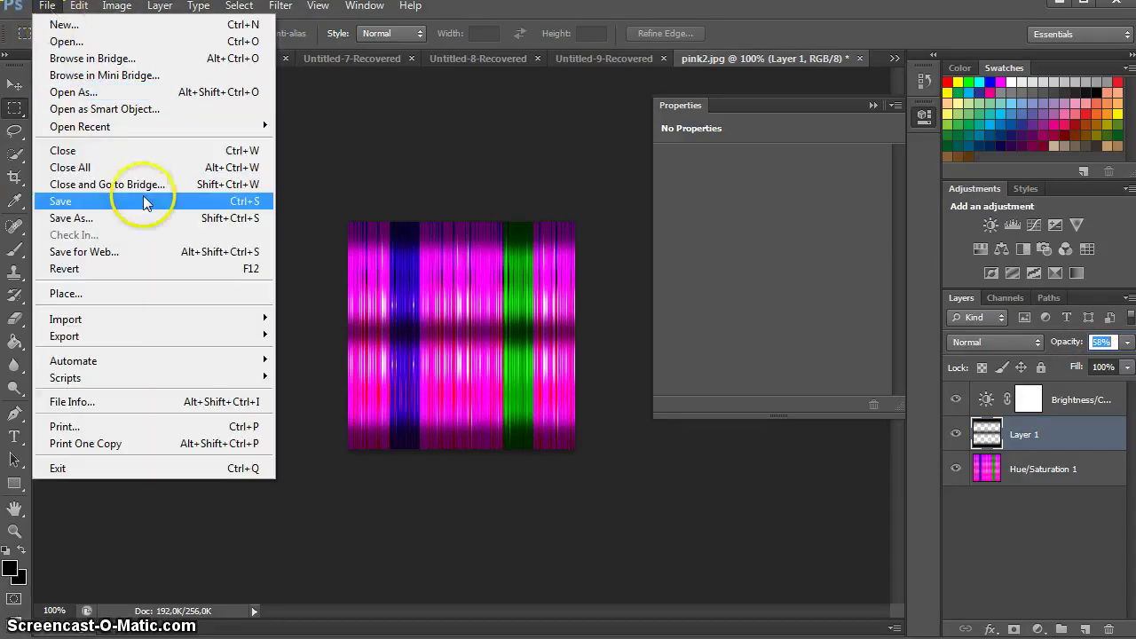
# Overwrite pink3 as a Maximum-quality JPEG, confirming the file replacement.
pyautogui.click(142, 218)
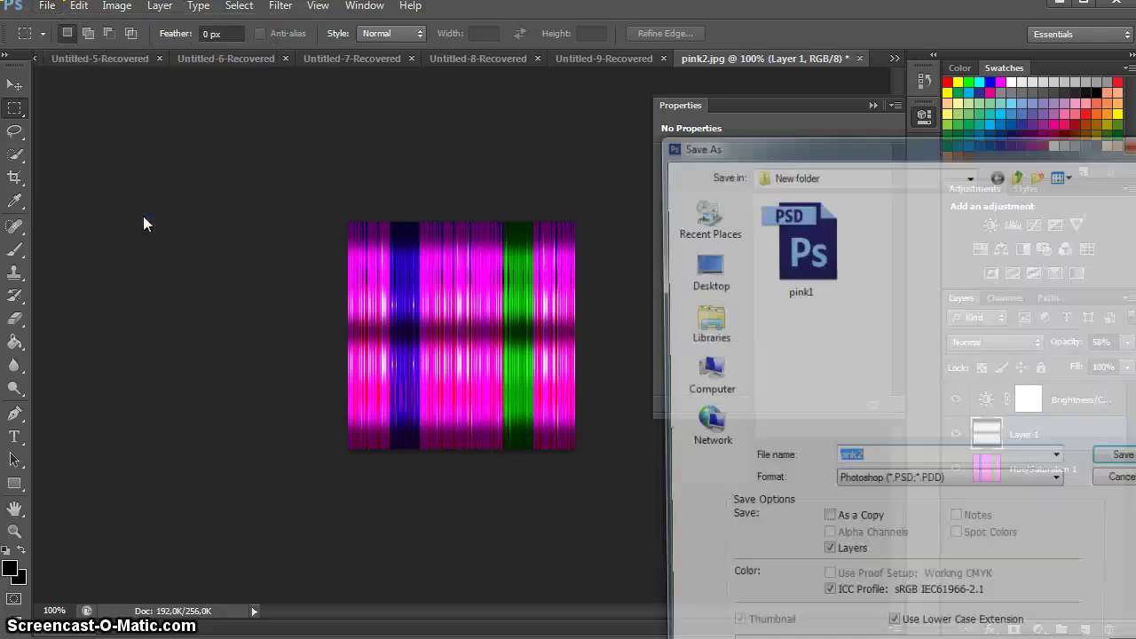
pyautogui.click(1041, 485)
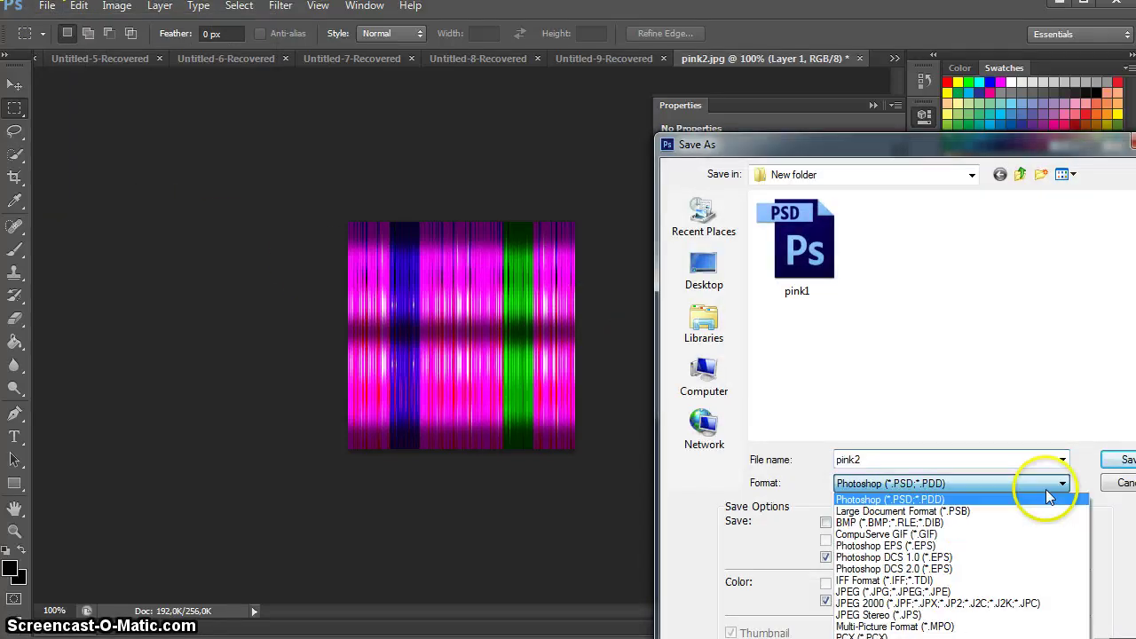
pyautogui.click(1019, 595)
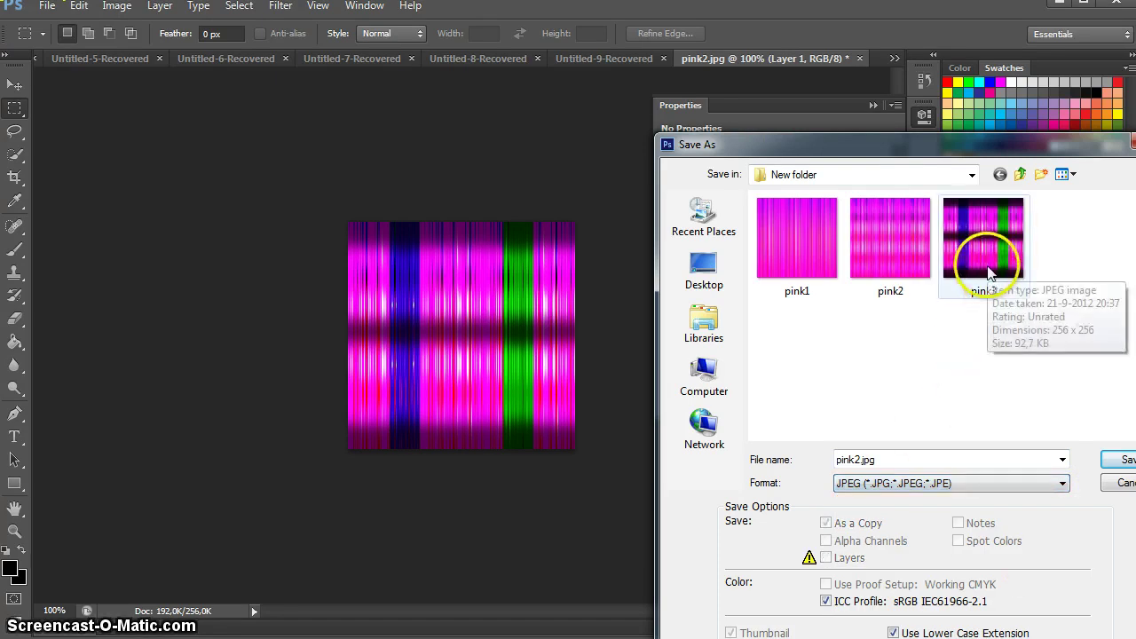
pyautogui.doubleClick(989, 272)
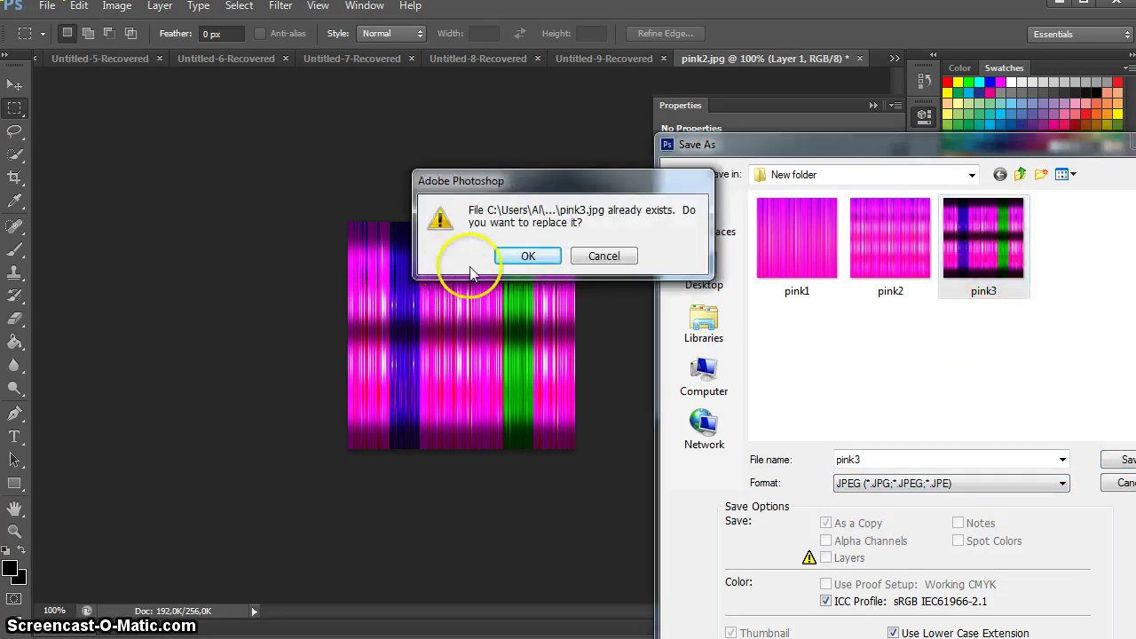
pyautogui.click(511, 255)
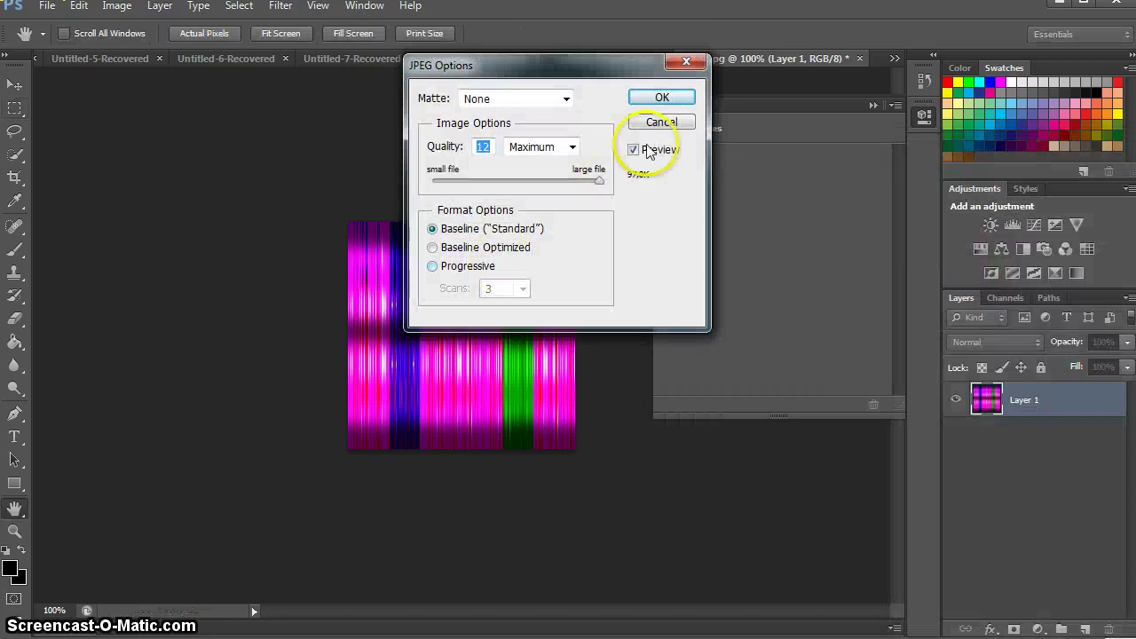
pyautogui.click(658, 96)
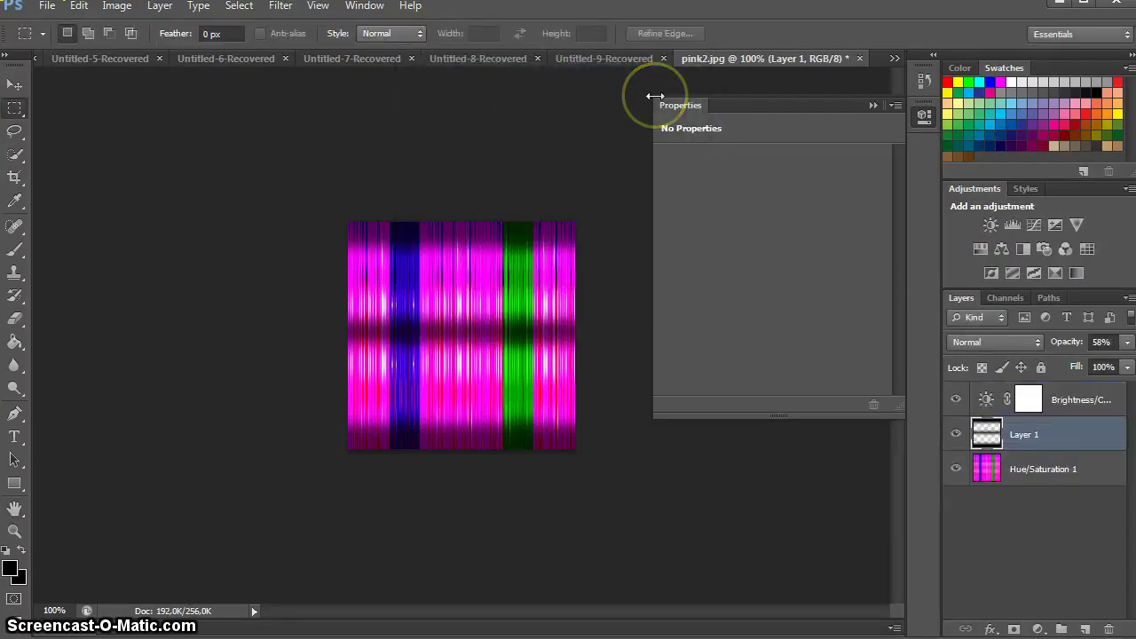
# In IMVU, reload the updated pink3 hair texture, apply it, and check the back of the hair.
pyautogui.hotkey('alt', 'Tab')
pyautogui.moveTo(874, 355)
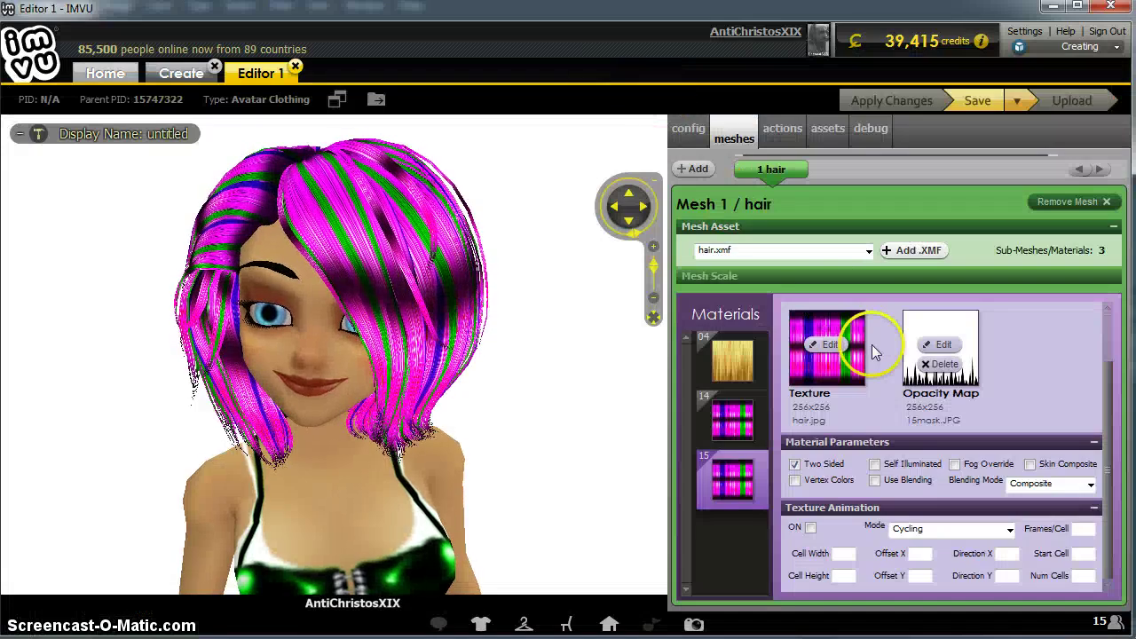
pyautogui.click(834, 353)
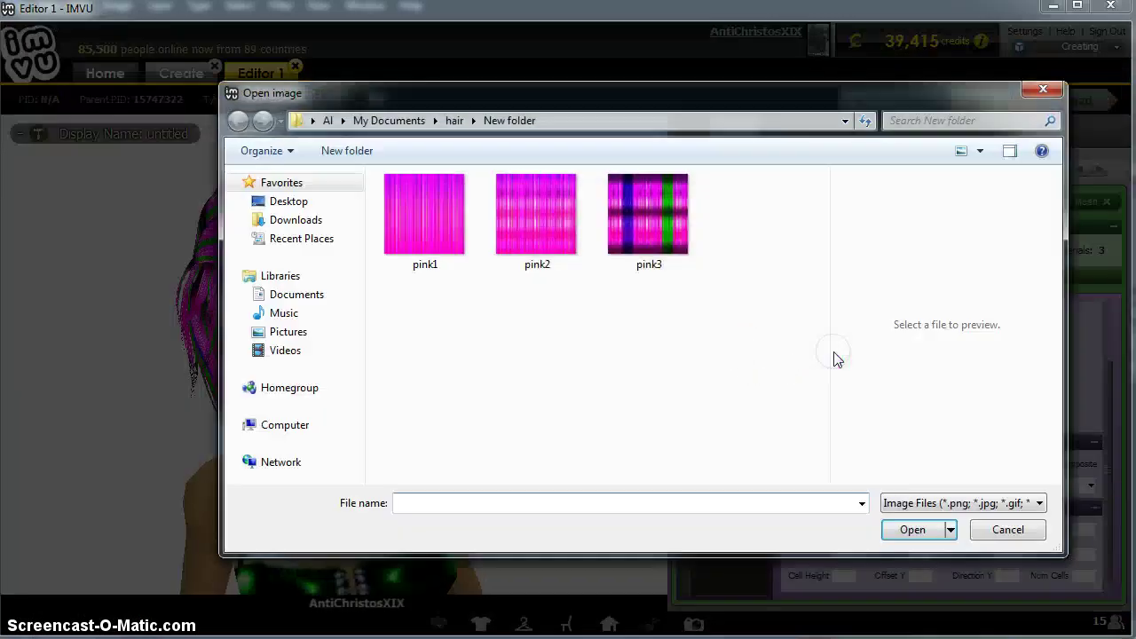
pyautogui.doubleClick(650, 209)
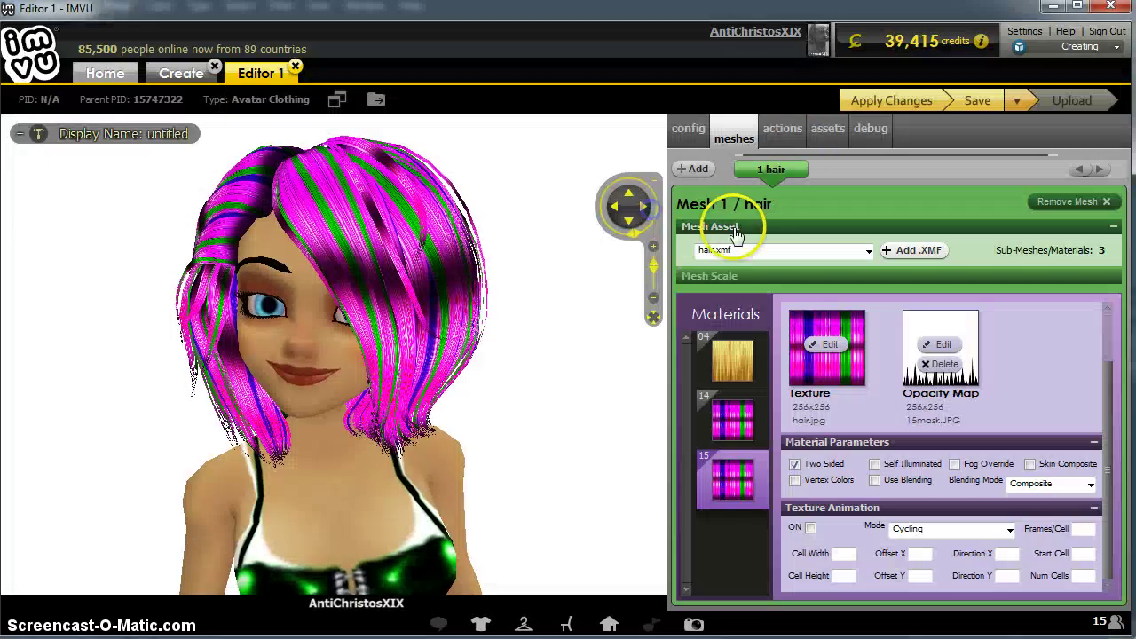
pyautogui.click(840, 113)
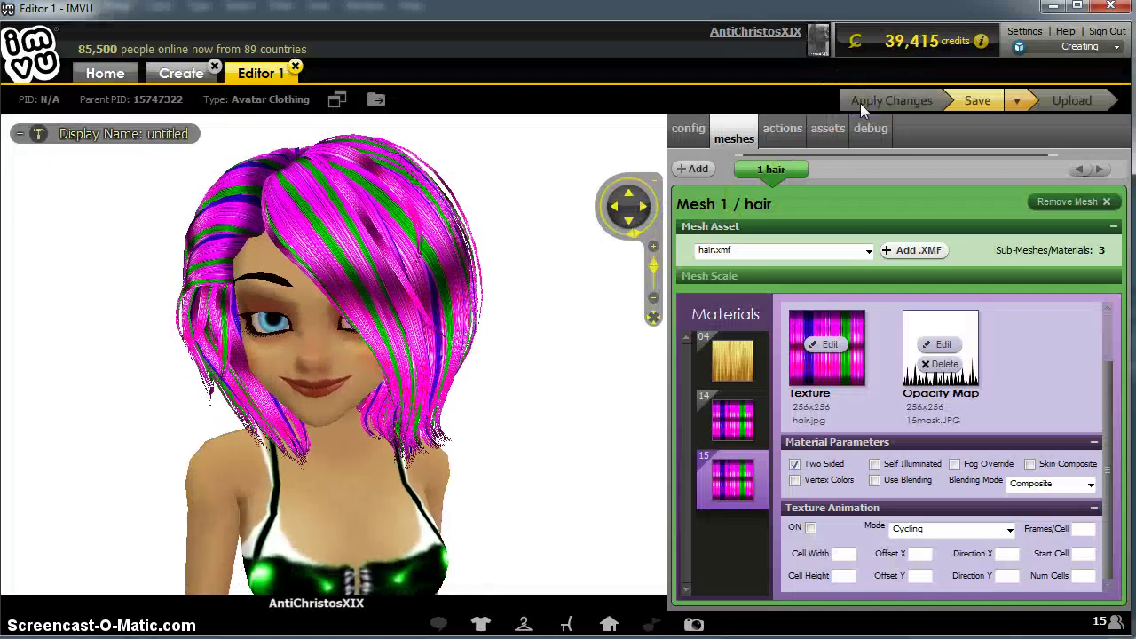
pyautogui.click(535, 497)
pyautogui.moveTo(535, 497)
pyautogui.mouseDown()
pyautogui.moveTo(489, 499)
pyautogui.moveTo(937, 495)
pyautogui.moveTo(322, 503)
pyautogui.moveTo(527, 499)
pyautogui.moveTo(505, 504)
pyautogui.moveTo(730, 517)
pyautogui.moveTo(329, 514)
pyautogui.moveTo(431, 530)
pyautogui.moveTo(507, 506)
pyautogui.moveTo(548, 508)
pyautogui.mouseUp()
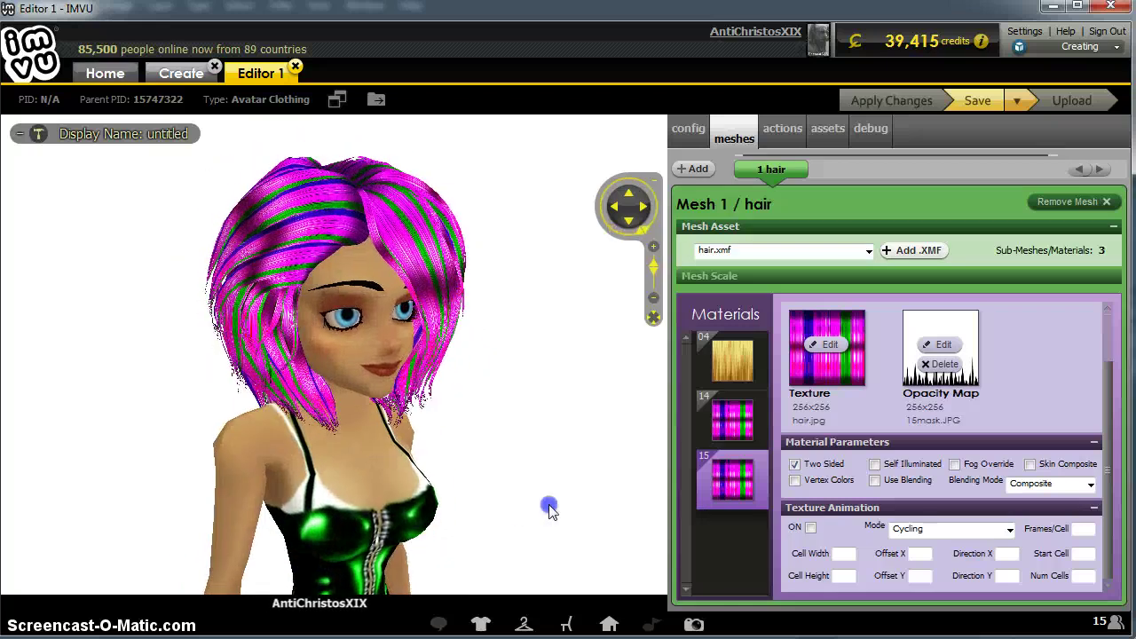
pyautogui.hotkey('alt', 'Tab')
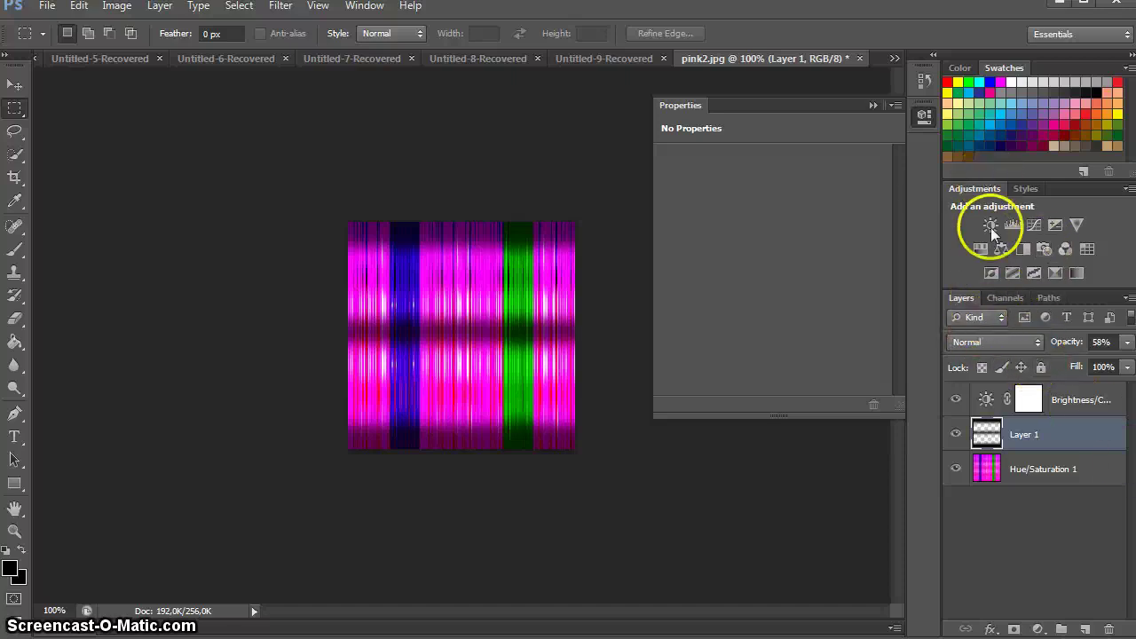
# Add a Levels adjustment layer, try the output whites slider, then hide Levels 1.
pyautogui.click(1036, 628)
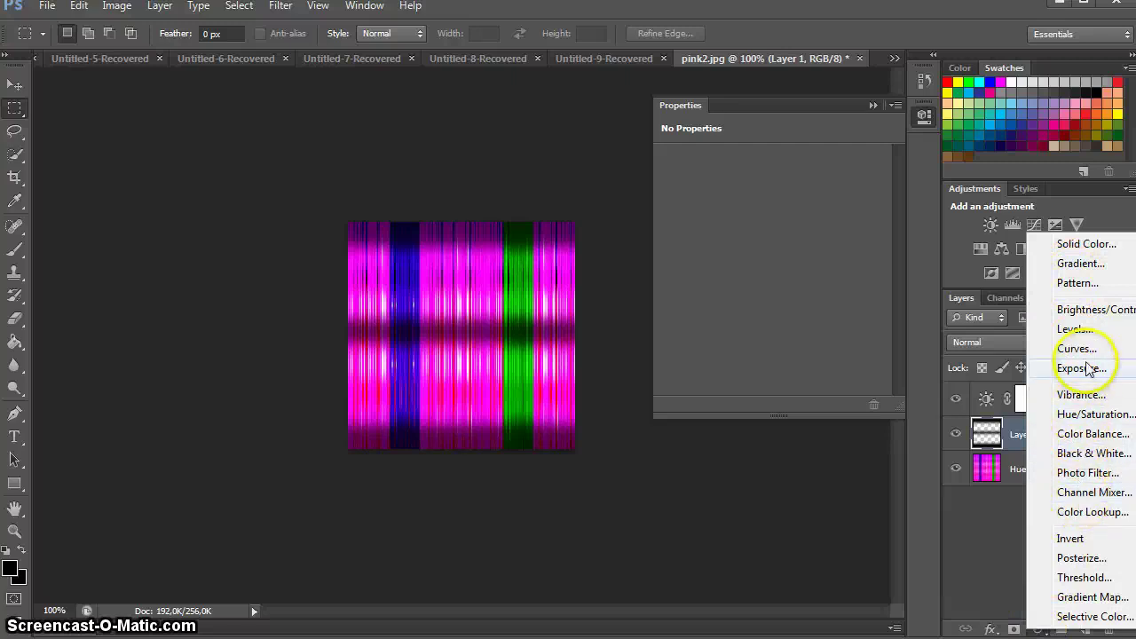
pyautogui.click(1073, 329)
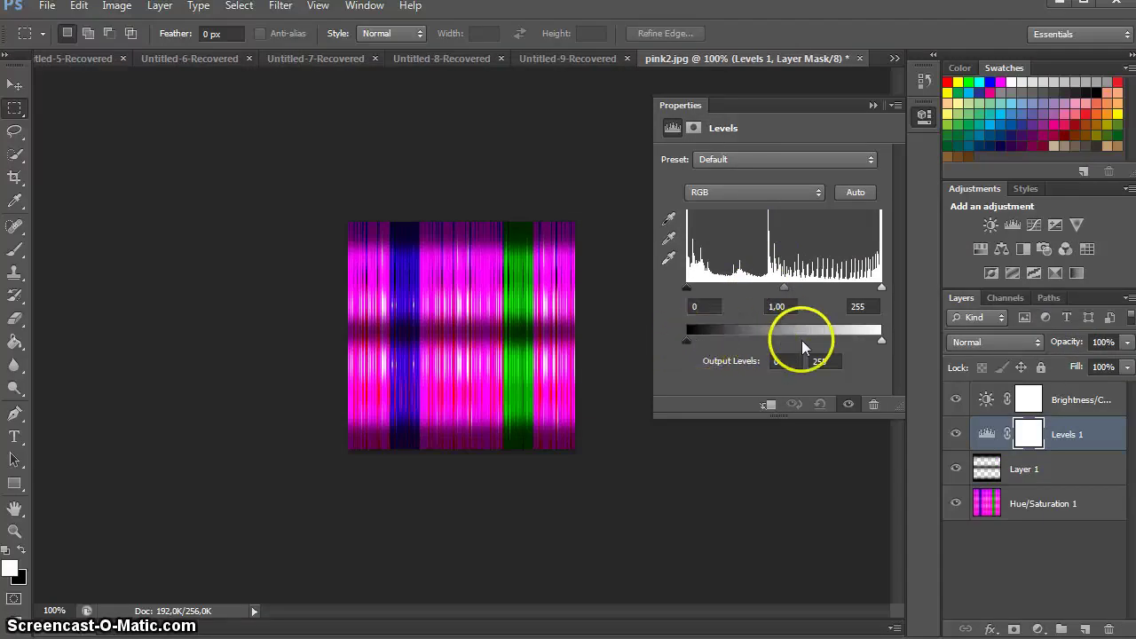
pyautogui.moveTo(880, 338); pyautogui.dragTo(752, 342)
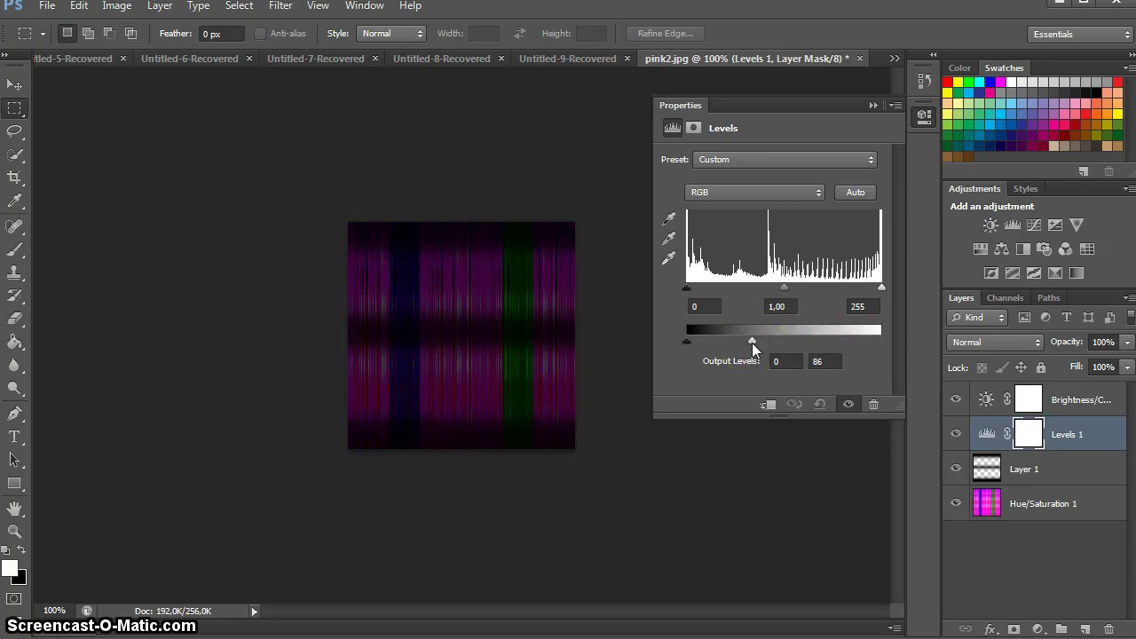
pyautogui.moveTo(752, 343); pyautogui.dragTo(909, 344)
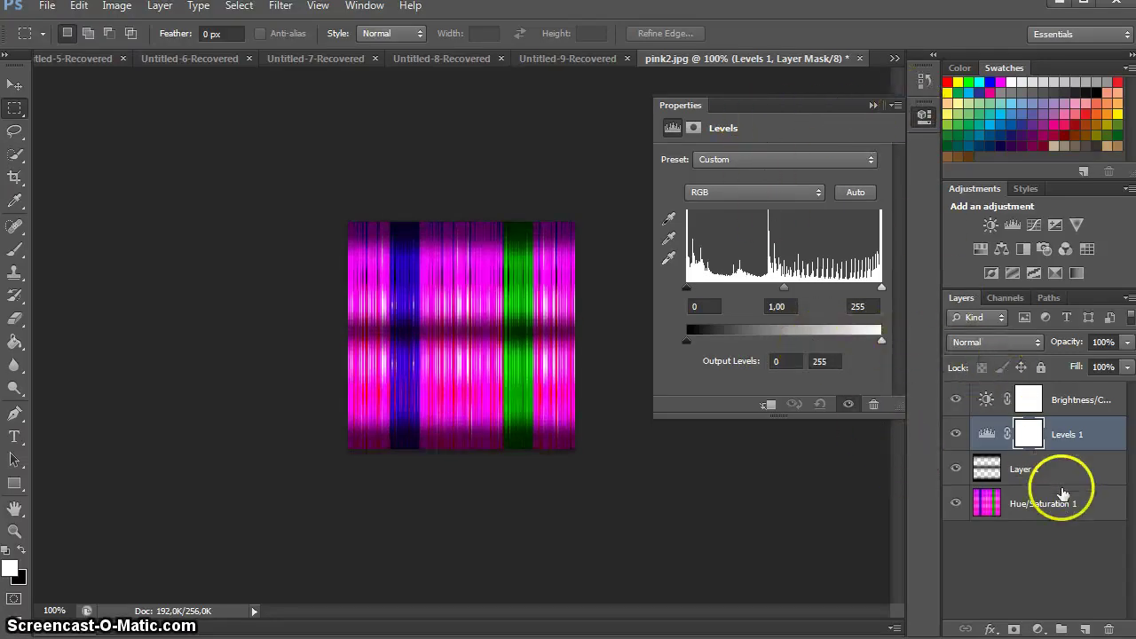
pyautogui.click(987, 437)
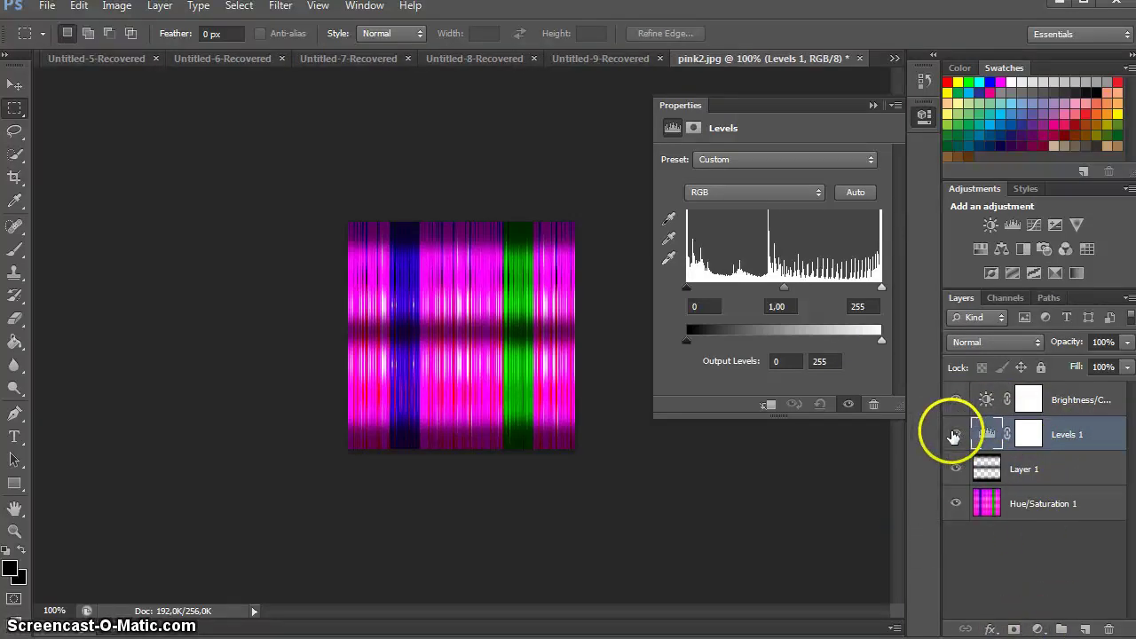
pyautogui.click(955, 433)
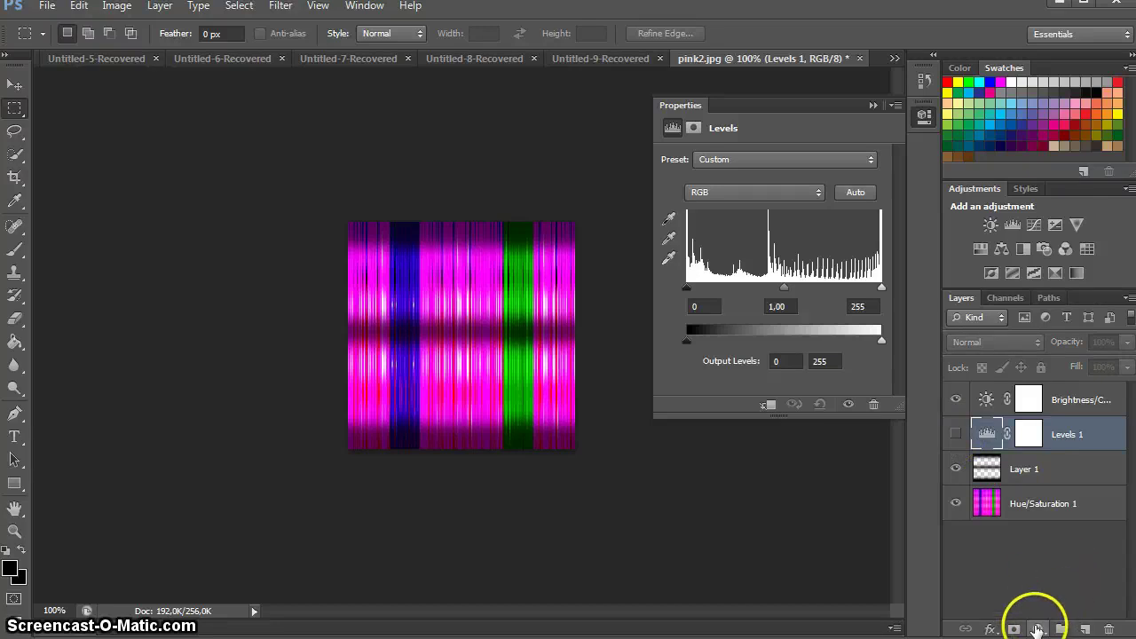
# Add a Hue/Saturation layer with Lightness +25 and Saturation +90.
pyautogui.click(1037, 628)
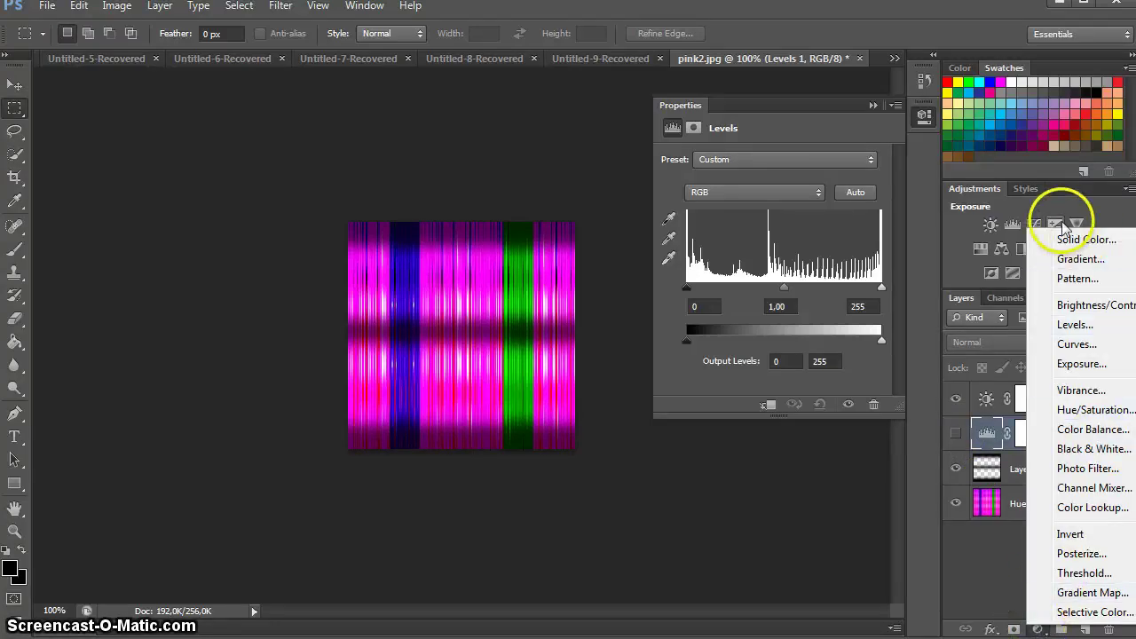
pyautogui.click(1093, 412)
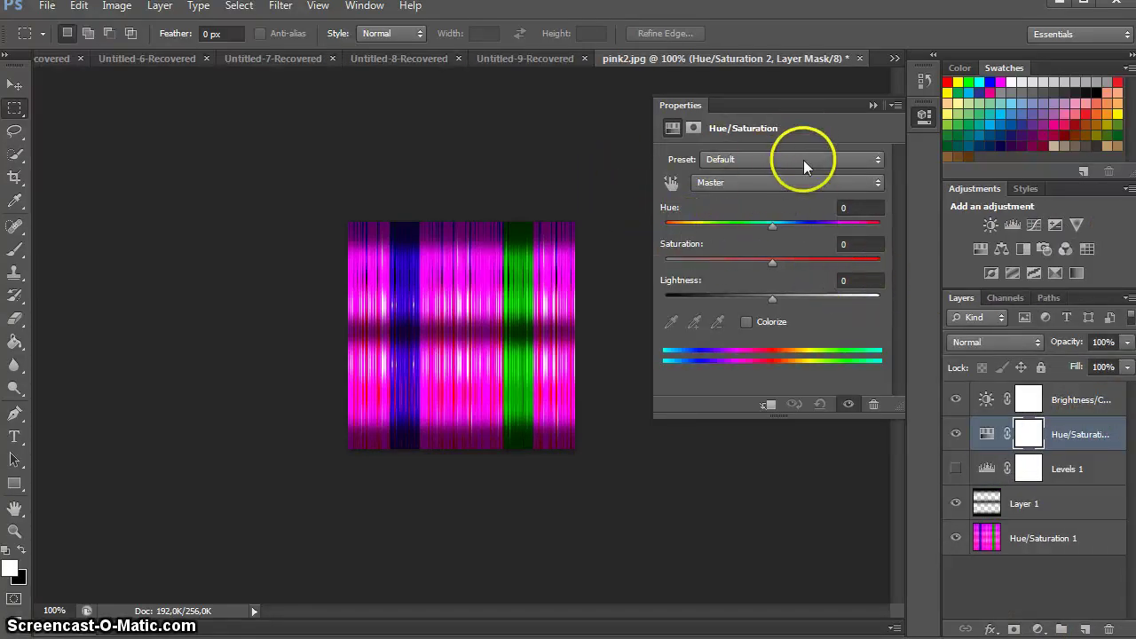
pyautogui.moveTo(771, 224)
pyautogui.mouseDown()
pyautogui.moveTo(854, 232)
pyautogui.moveTo(690, 229)
pyautogui.moveTo(715, 234)
pyautogui.mouseUp()
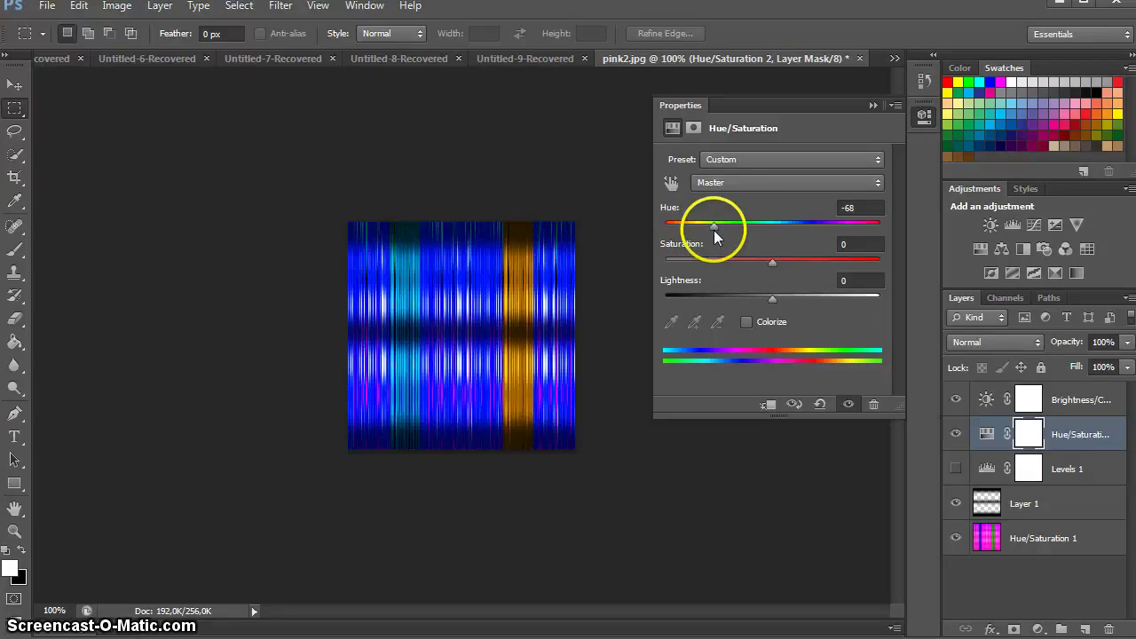
pyautogui.moveTo(768, 298); pyautogui.dragTo(802, 300)
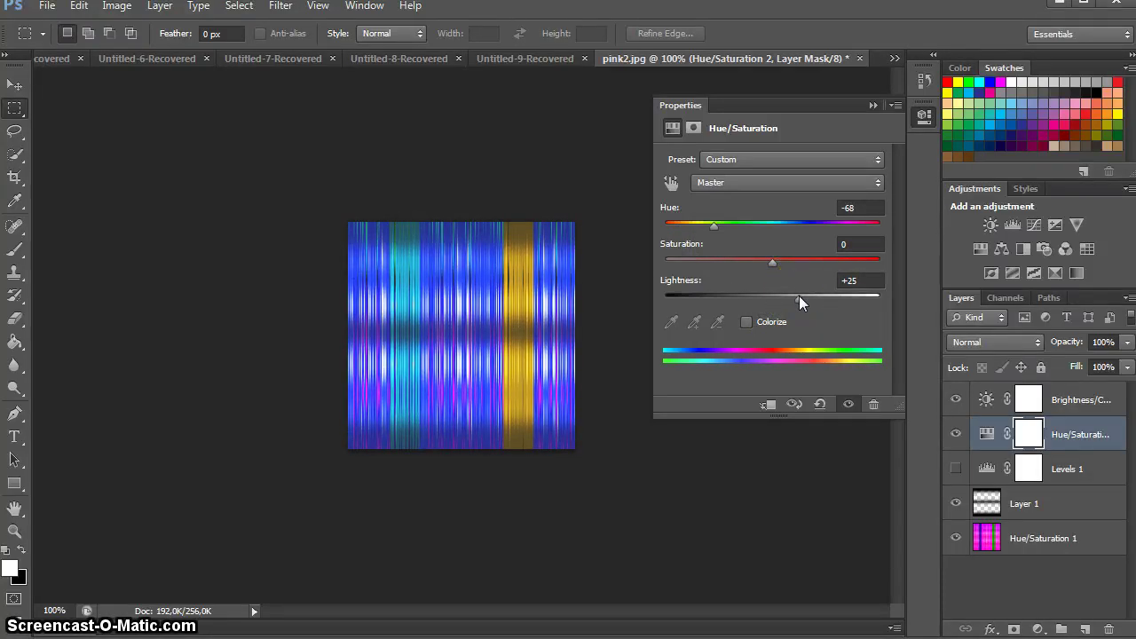
pyautogui.moveTo(779, 288); pyautogui.dragTo(811, 266)
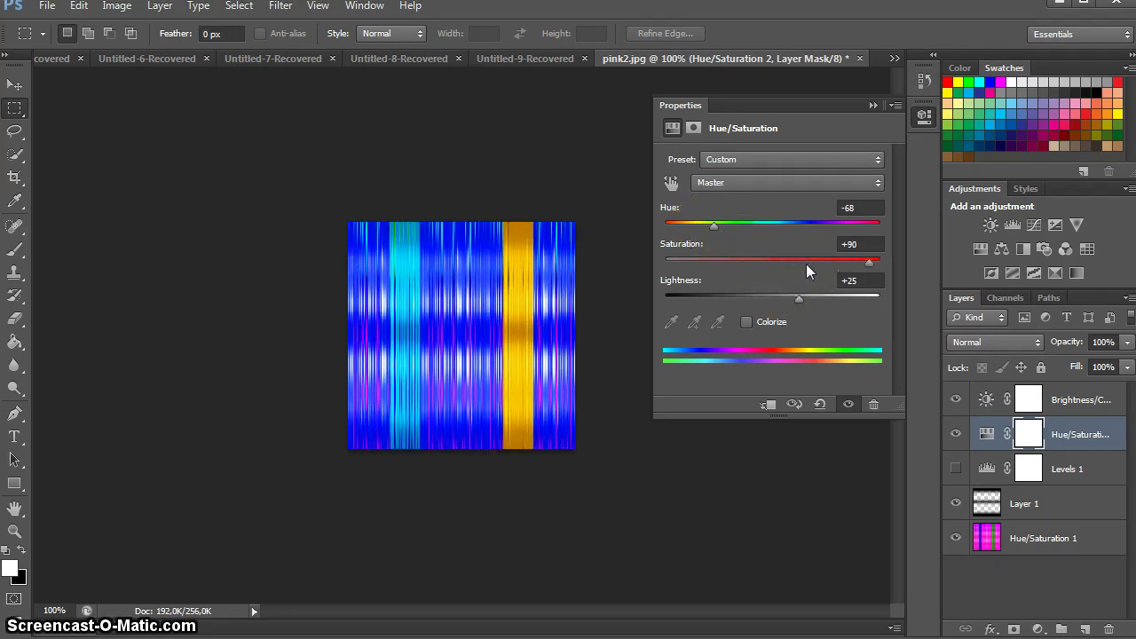
pyautogui.click(867, 267)
pyautogui.click(729, 224)
# Try various hue values and settle on Hue +81 for orange-red with a cyan stripe.
pyautogui.moveTo(728, 230); pyautogui.dragTo(711, 236)
pyautogui.scroll(10, 710, 235)
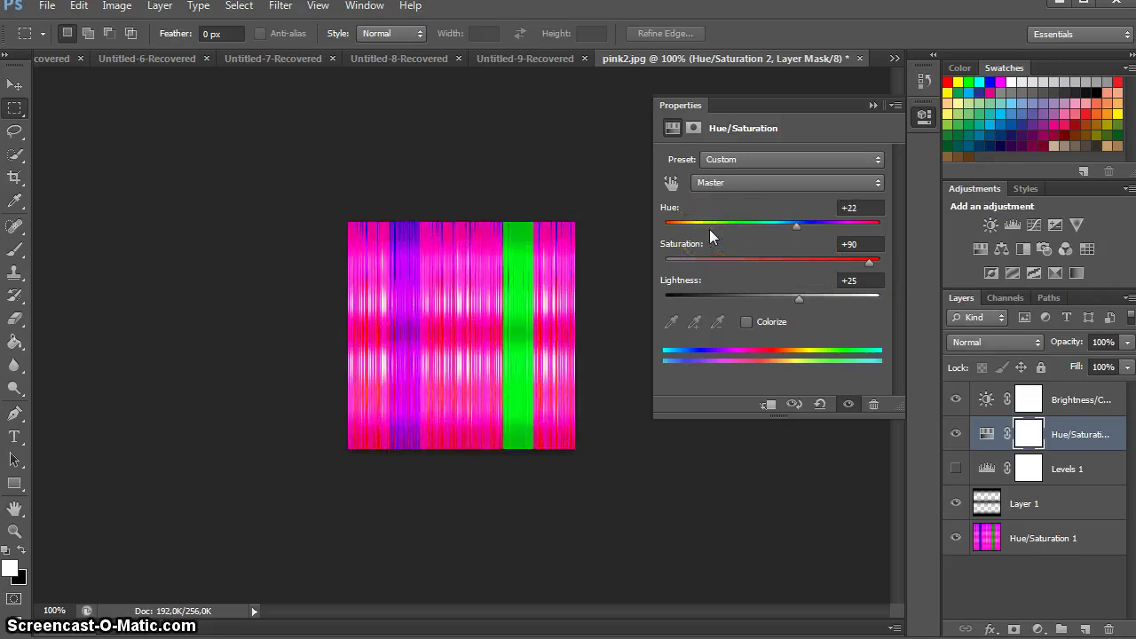
pyautogui.scroll(3, 709, 235)
pyautogui.scroll(-5, 710, 235)
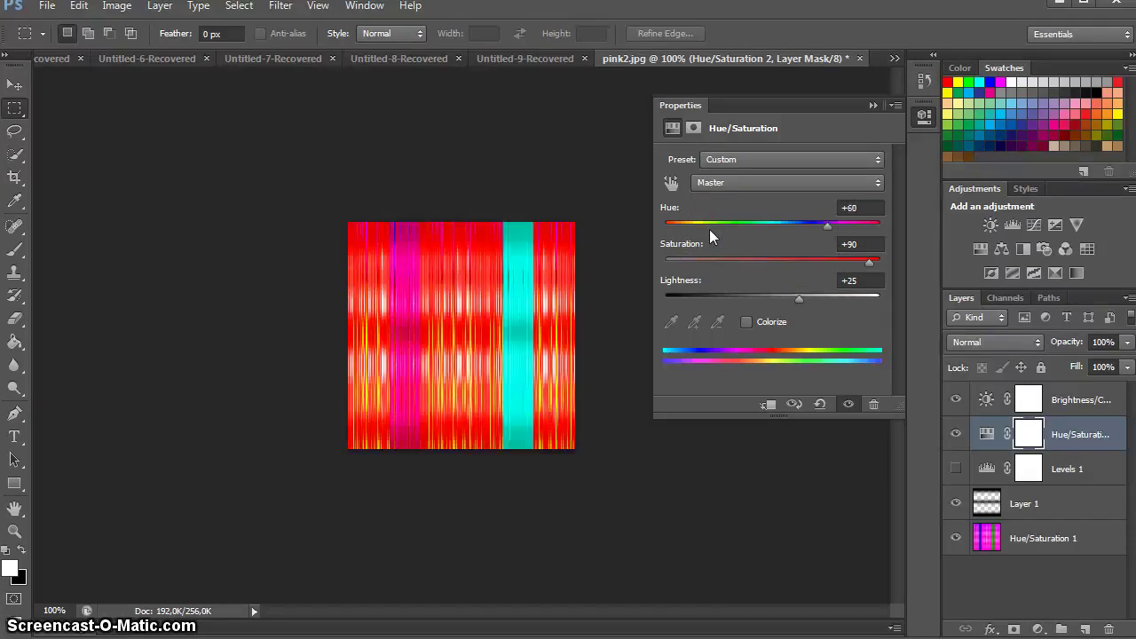
pyautogui.click(831, 234)
pyautogui.moveTo(831, 239); pyautogui.dragTo(704, 252)
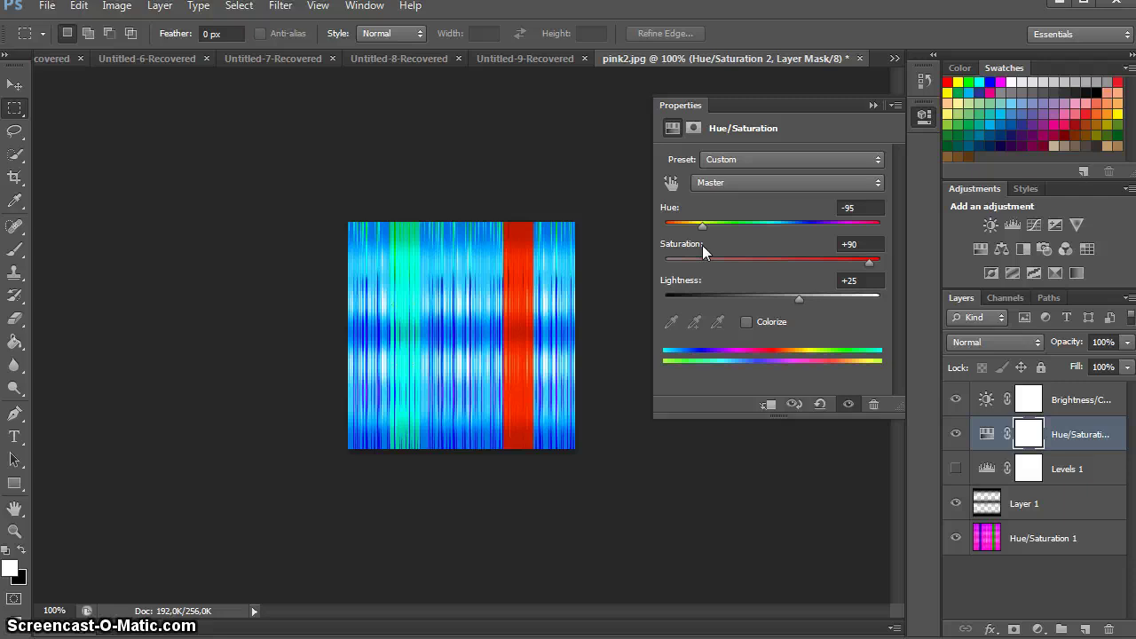
pyautogui.click(296, 299)
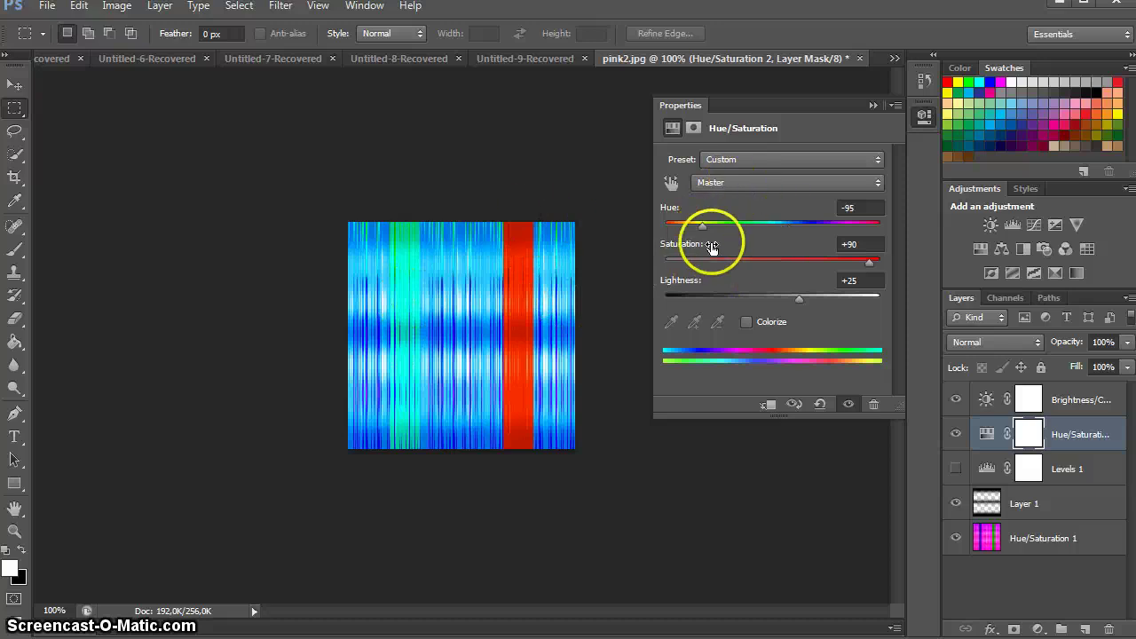
pyautogui.moveTo(703, 227); pyautogui.dragTo(837, 228)
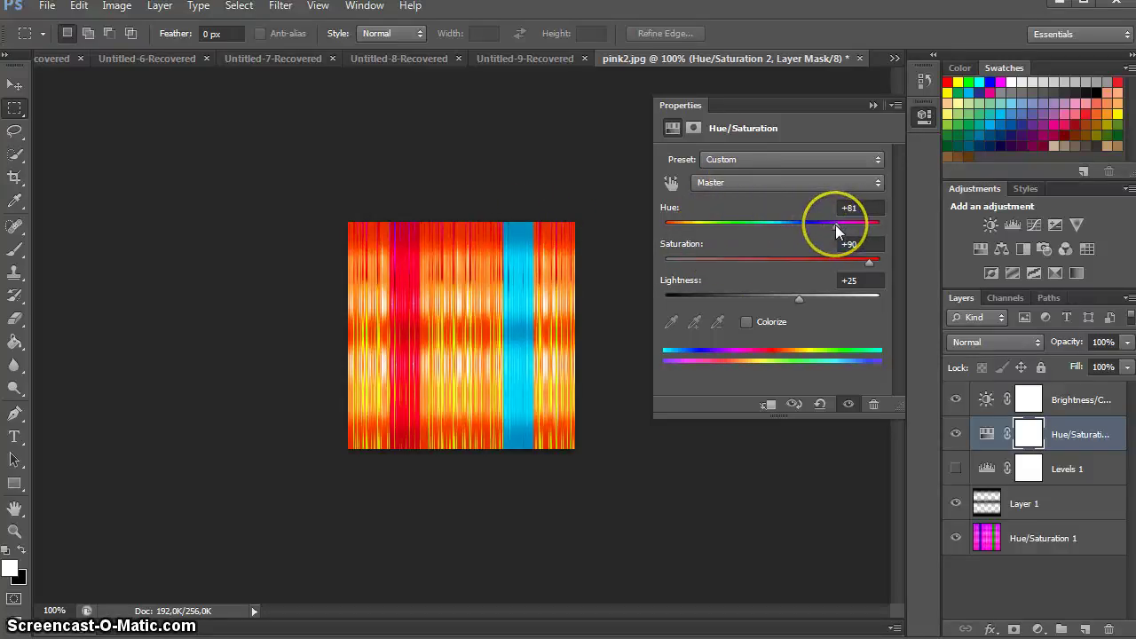
pyautogui.press('Down')
pyautogui.press('Down')
pyautogui.press('Down')
pyautogui.press('Down')
pyautogui.press('Down')
pyautogui.press('Down')
pyautogui.press('Down')
pyautogui.press('Down')
pyautogui.press('Down')
pyautogui.press('Down')
pyautogui.press('Down')
pyautogui.press('Down')
pyautogui.press('Down')
pyautogui.press('Down')
pyautogui.press('Down')
pyautogui.press('Down')
pyautogui.press('Down')
pyautogui.press('Down')
pyautogui.press('Down')
pyautogui.press('Down')
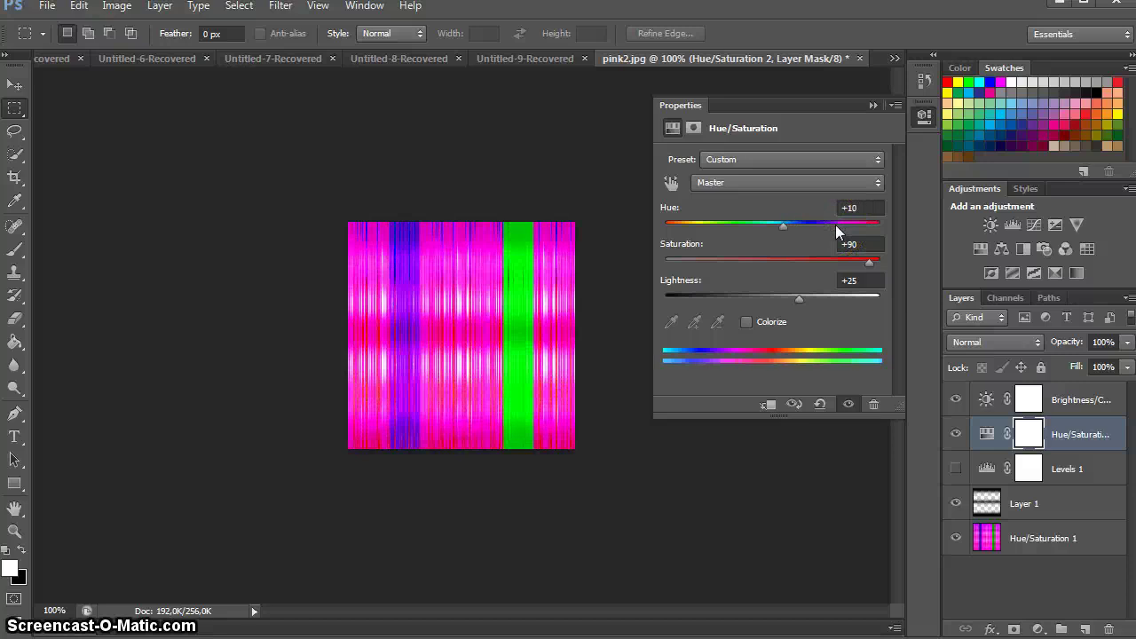
pyautogui.press('Up')
pyautogui.press('Up')
pyautogui.press('Up')
pyautogui.press('Up')
pyautogui.press('Up')
pyautogui.press('Up')
pyautogui.press('Up')
pyautogui.press('Up')
pyautogui.press('Up')
pyautogui.press('Up')
pyautogui.press('Up')
pyautogui.press('Up')
pyautogui.press('Up')
pyautogui.press('Up')
pyautogui.press('Up')
pyautogui.press('Up')
pyautogui.press('Up')
pyautogui.press('Up')
pyautogui.press('Up')
pyautogui.press('Up')
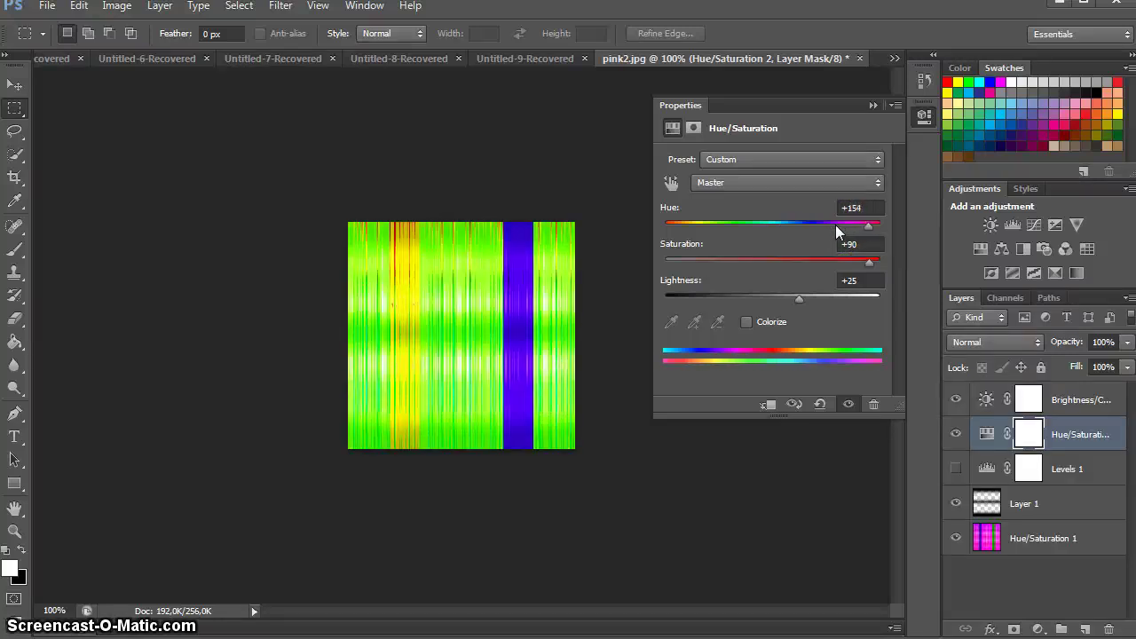
pyautogui.press('Down')
pyautogui.press('Down')
pyautogui.press('Down')
pyautogui.press('Down')
pyautogui.press('Down')
pyautogui.press('Down')
pyautogui.press('Down')
pyautogui.press('Down')
pyautogui.press('Down')
pyautogui.press('Down')
pyautogui.press('Down')
pyautogui.press('Down')
pyautogui.press('Down')
pyautogui.press('Down')
pyautogui.press('Down')
pyautogui.press('Down')
pyautogui.press('Down')
pyautogui.press('Down')
pyautogui.press('Down')
pyautogui.press('Down')
pyautogui.moveTo(799, 226); pyautogui.dragTo(837, 229)
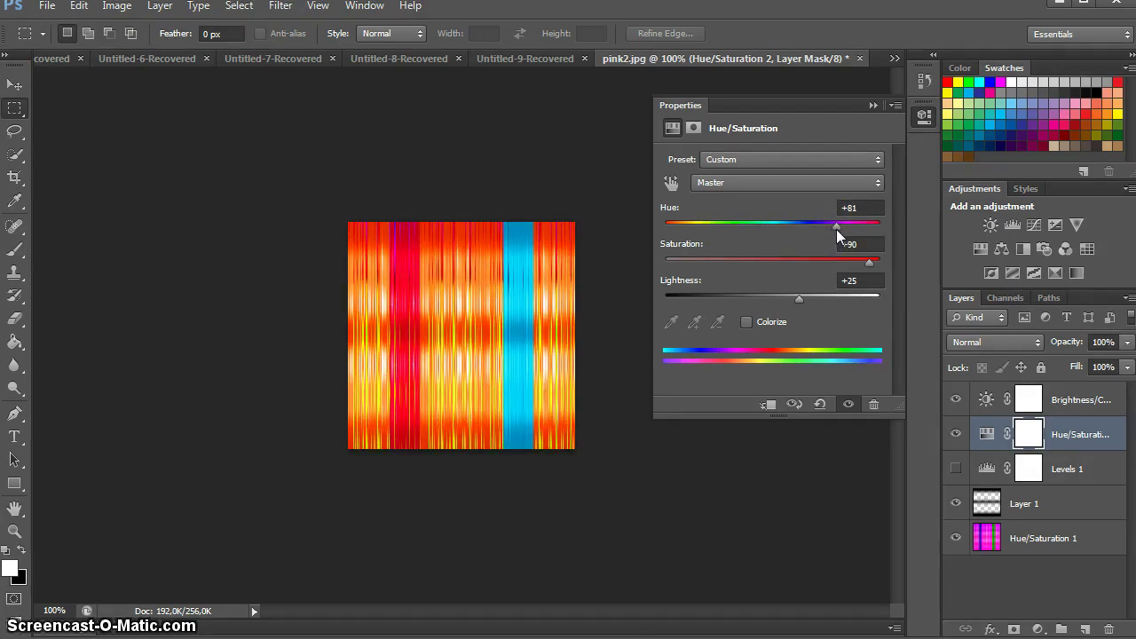
pyautogui.moveTo(562, 249)
pyautogui.mouseDown()
pyautogui.moveTo(540, 248)
pyautogui.moveTo(606, 144)
pyautogui.mouseUp()
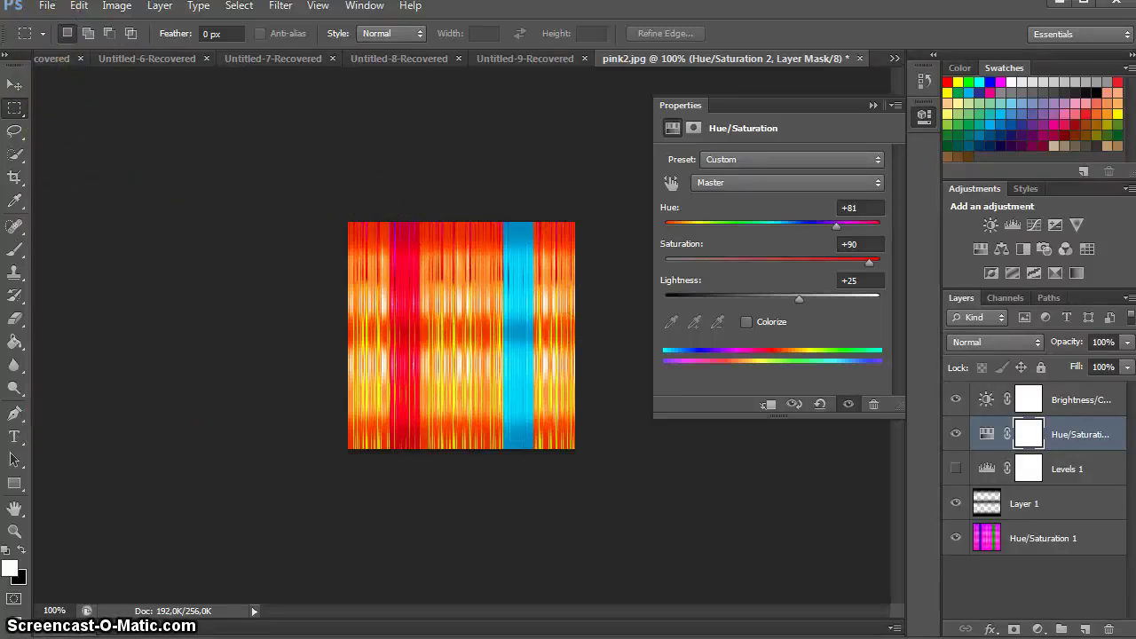
# Save the orange-red texture as a Maximum-quality JPEG named gold.
pyautogui.click(47, 5)
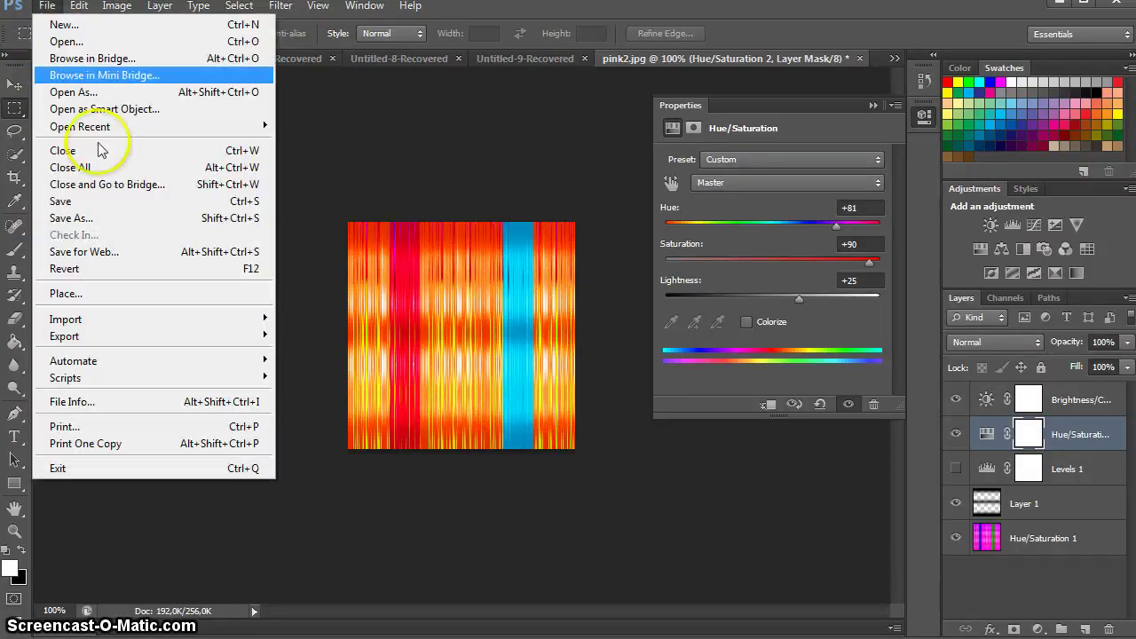
pyautogui.click(100, 218)
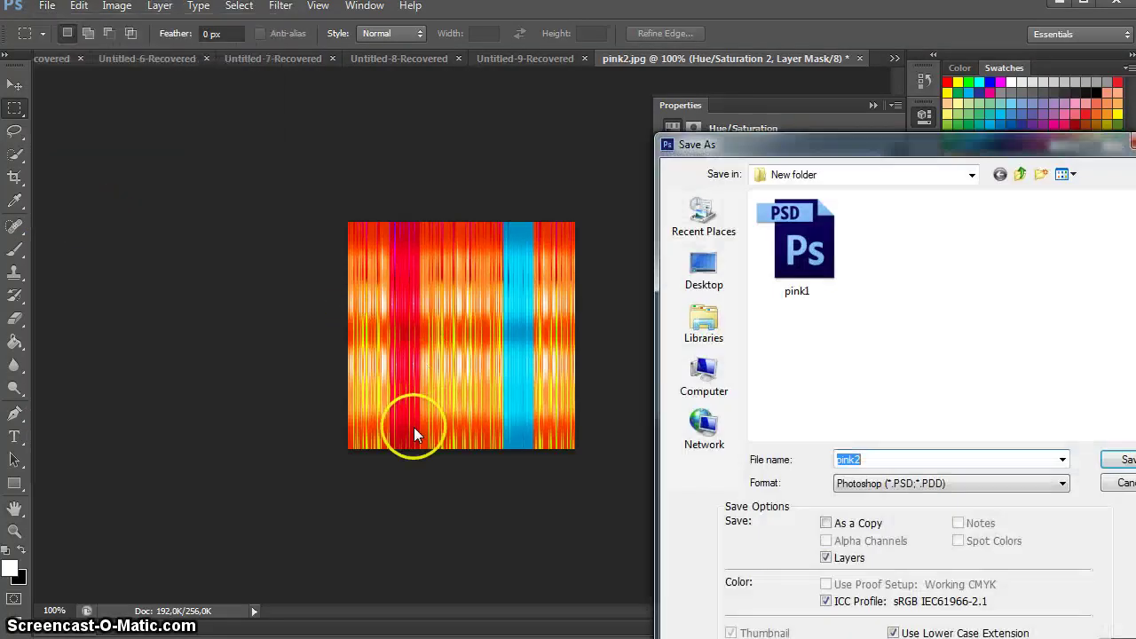
pyautogui.click(923, 483)
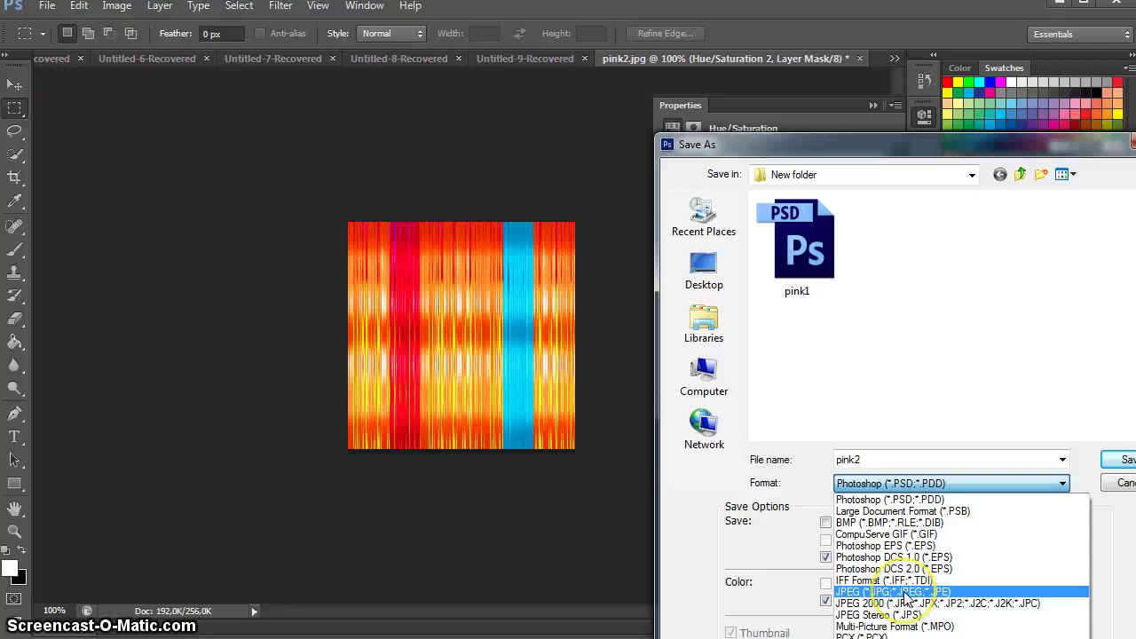
pyautogui.click(905, 592)
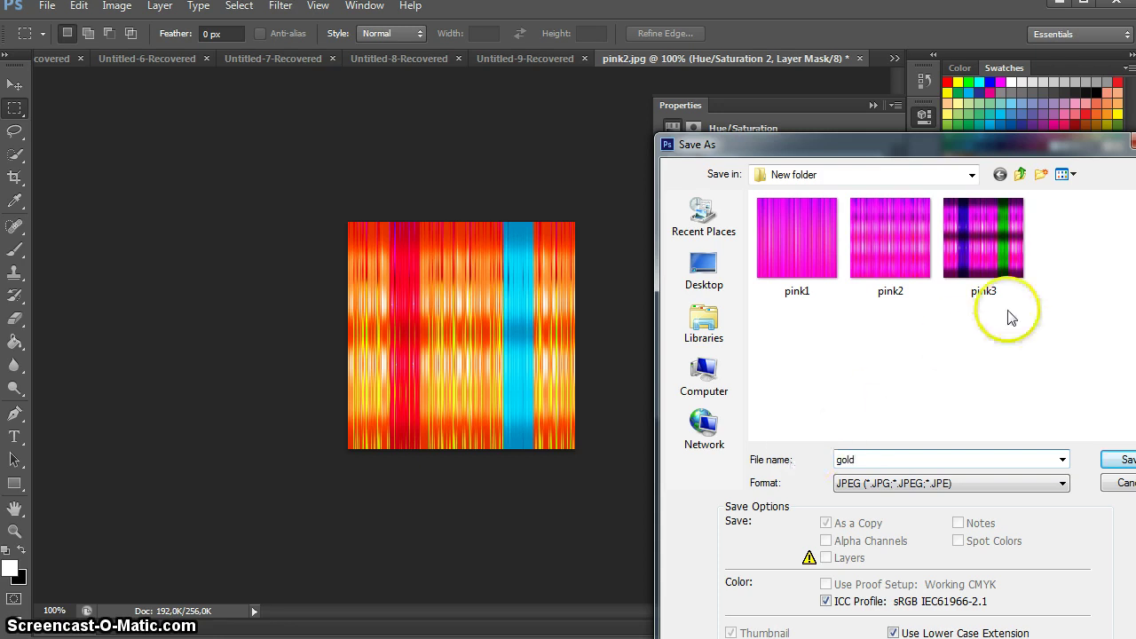
pyautogui.click(1104, 460)
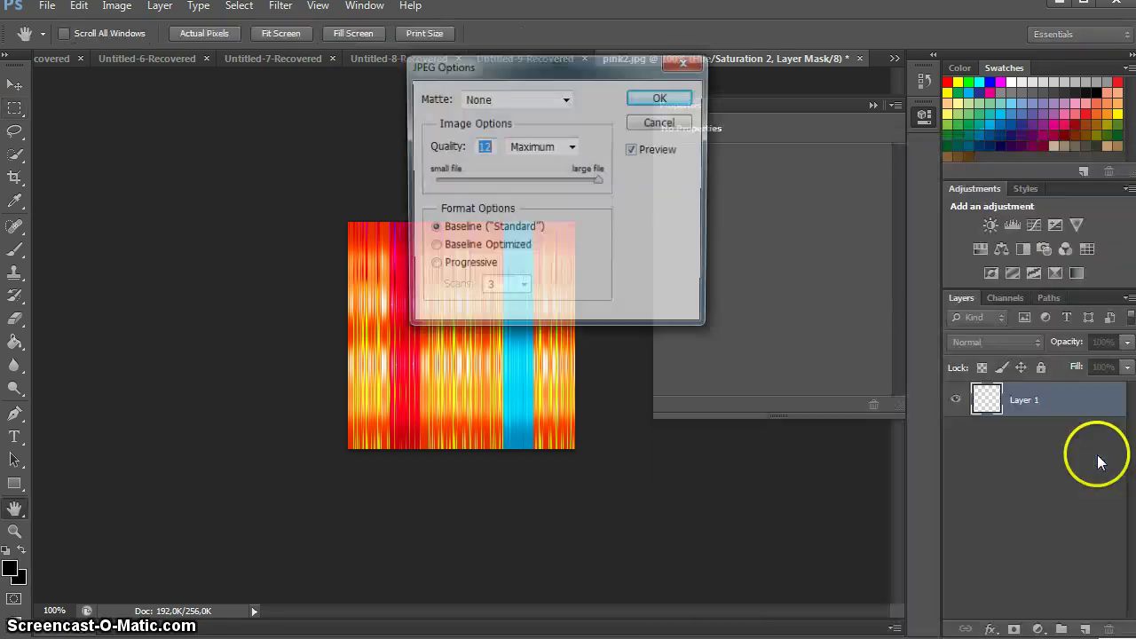
pyautogui.click(661, 97)
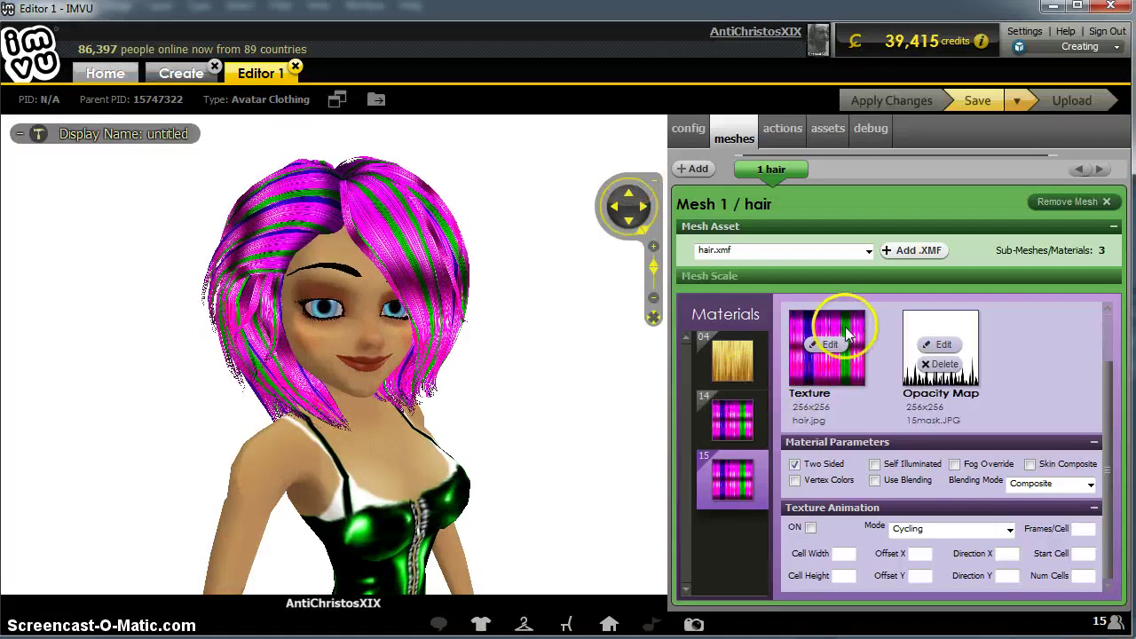
# Replace the hair's texture with the gold image and apply the change in IMVU.
pyautogui.click(825, 344)
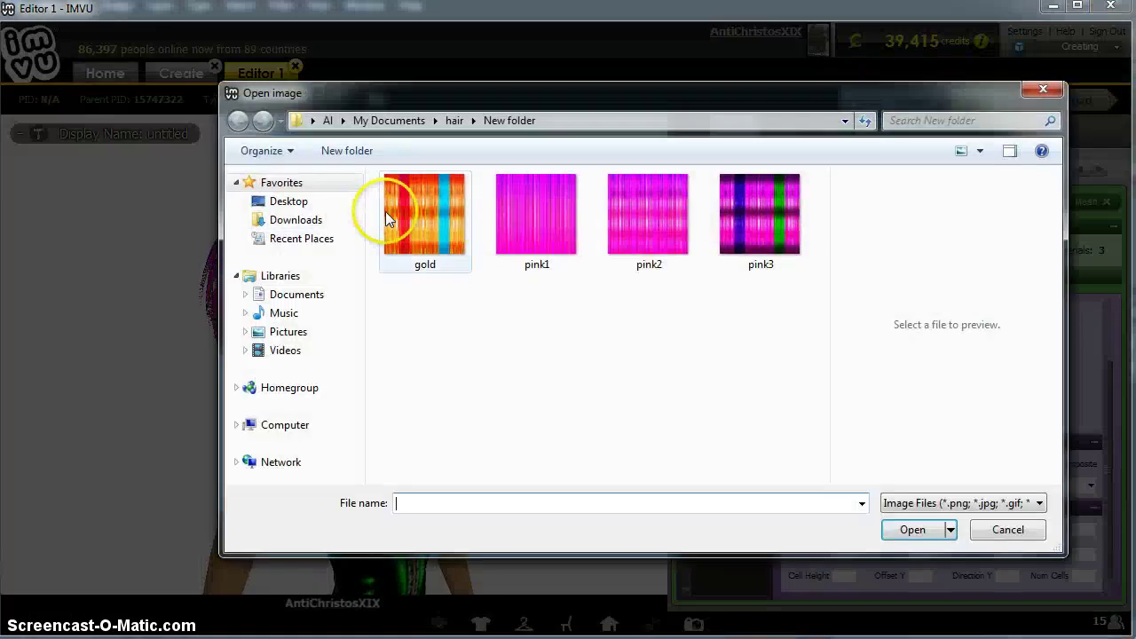
pyautogui.doubleClick(396, 217)
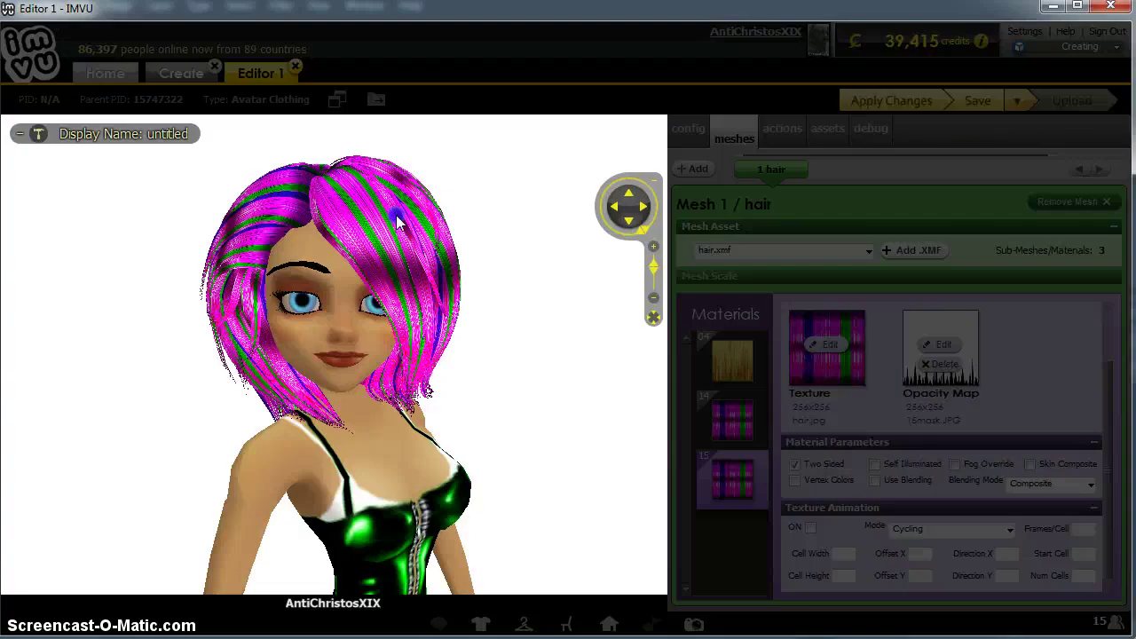
pyautogui.click(895, 105)
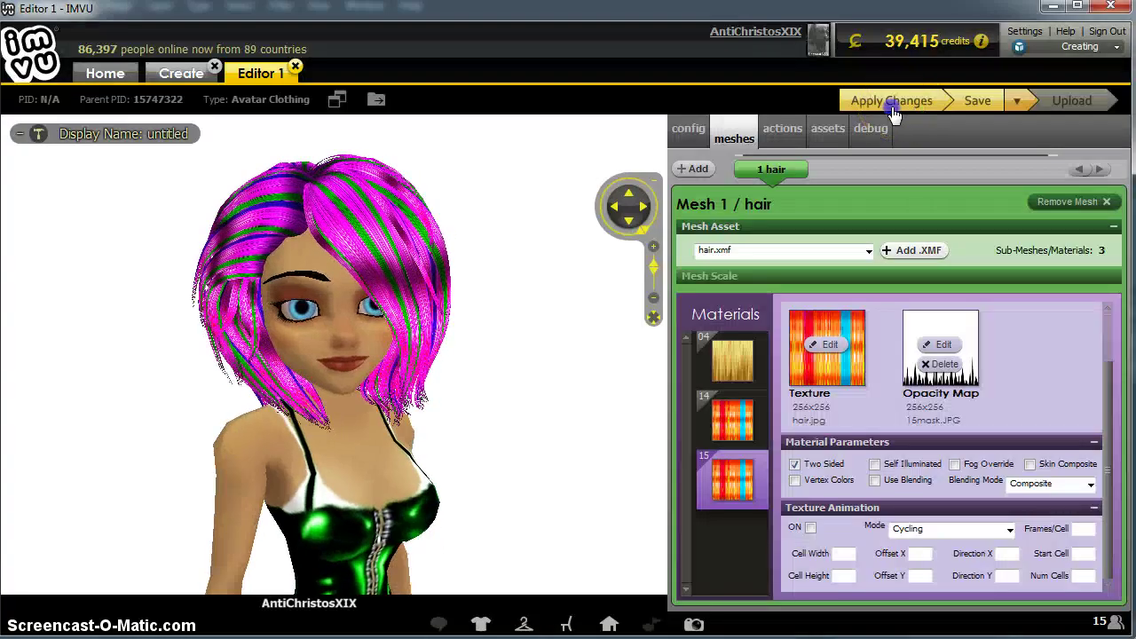